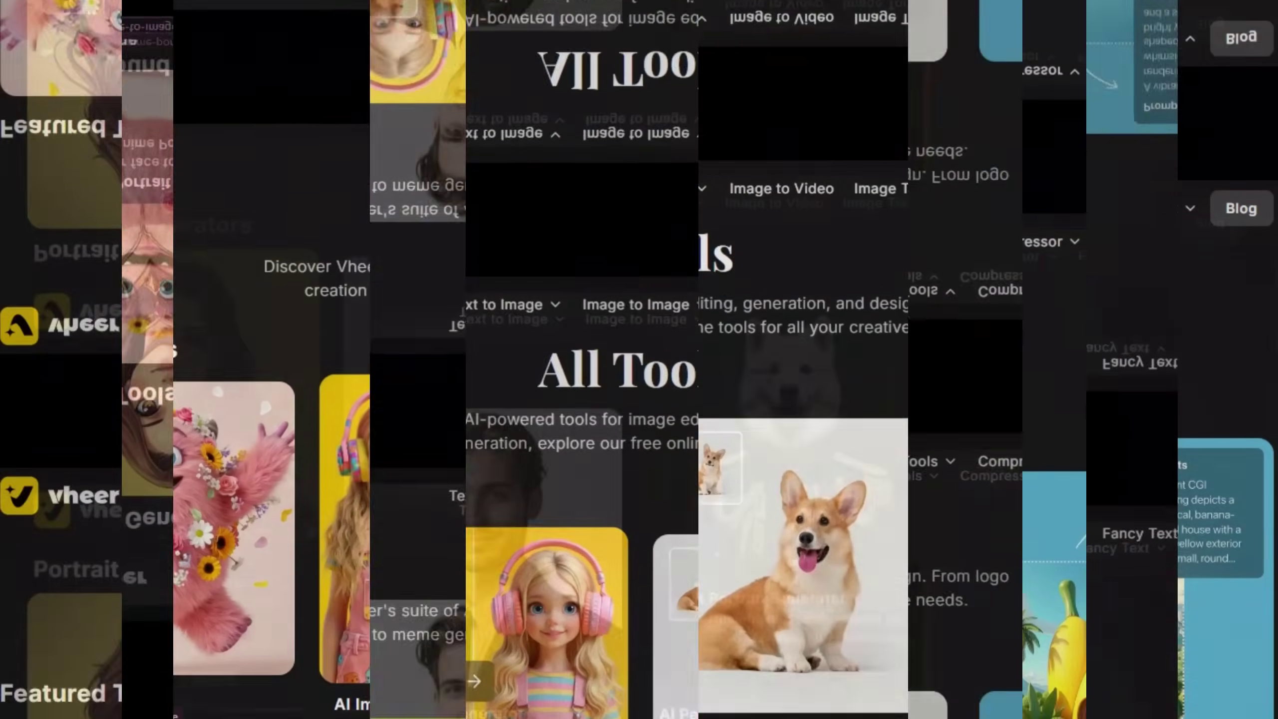
On the Vheer home page, highlight and then deselect the 'Free Online AI Image Generator' heading.
scroll(320, 555, down, 20)
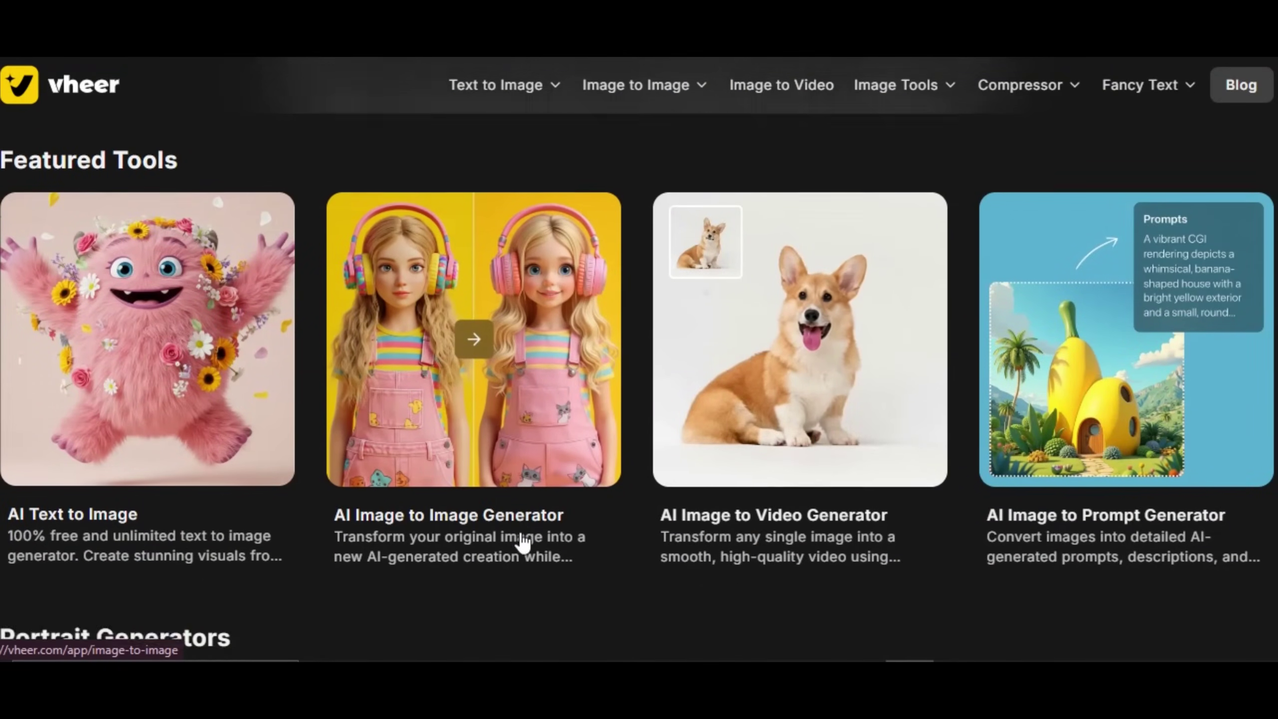
scroll(442, 499, up, 20)
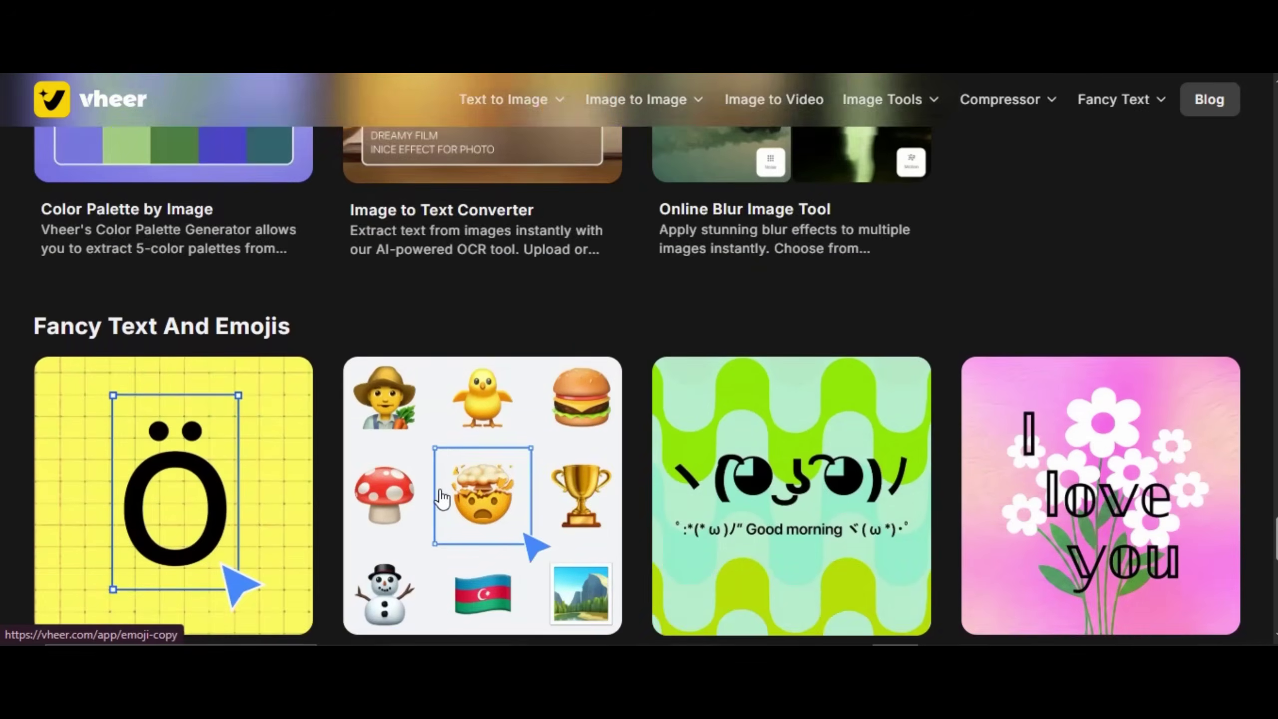
scroll(443, 499, down, 20)
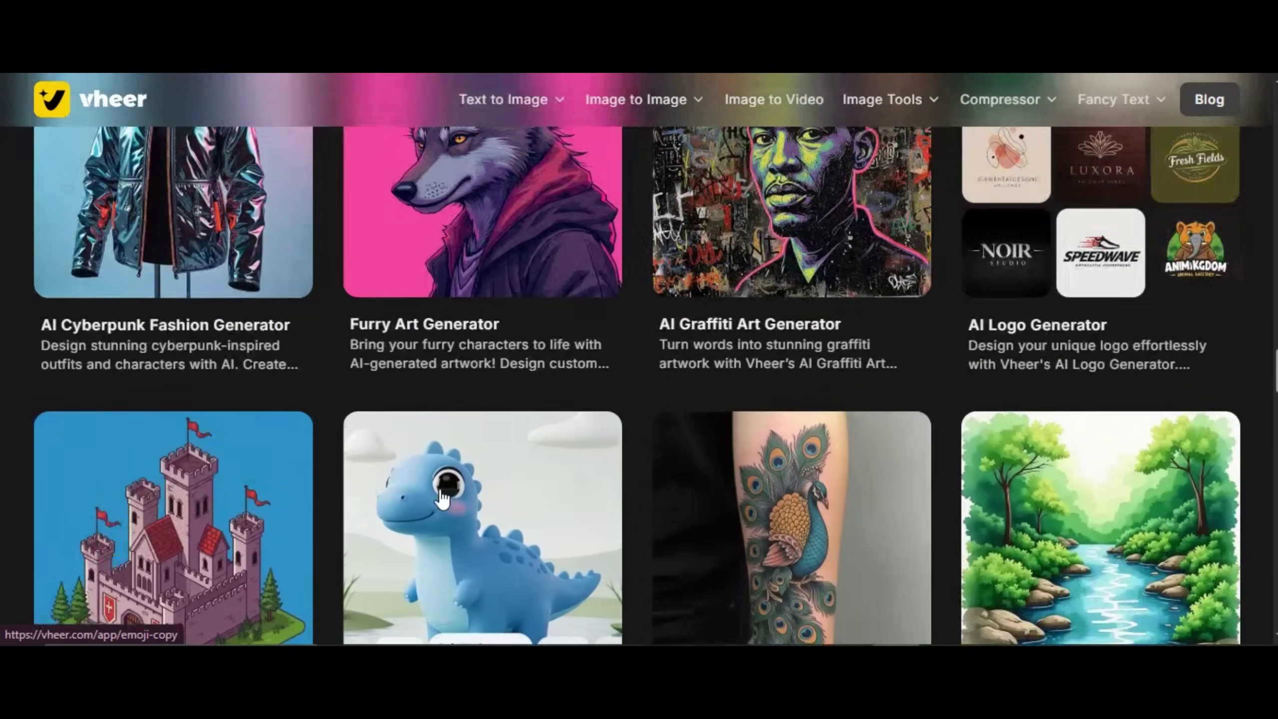
scroll(442, 499, up, 5)
scroll(442, 499, up, 15)
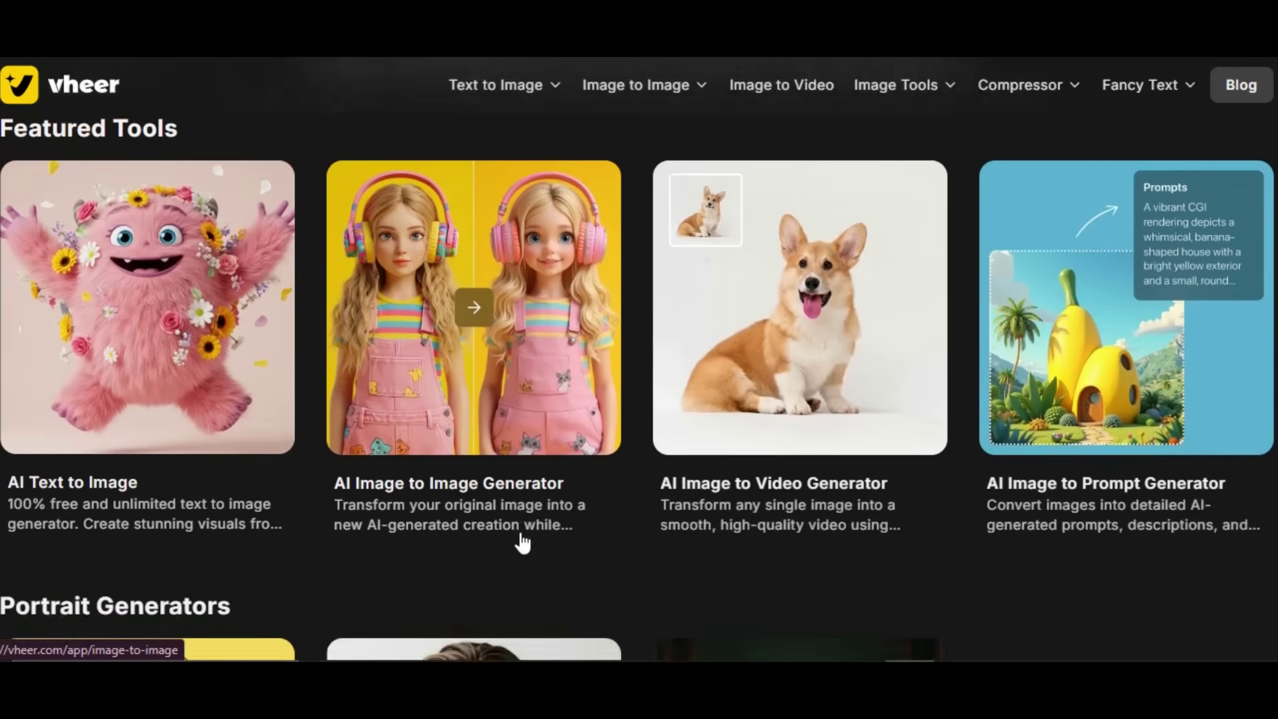
scroll(523, 542, down, 7)
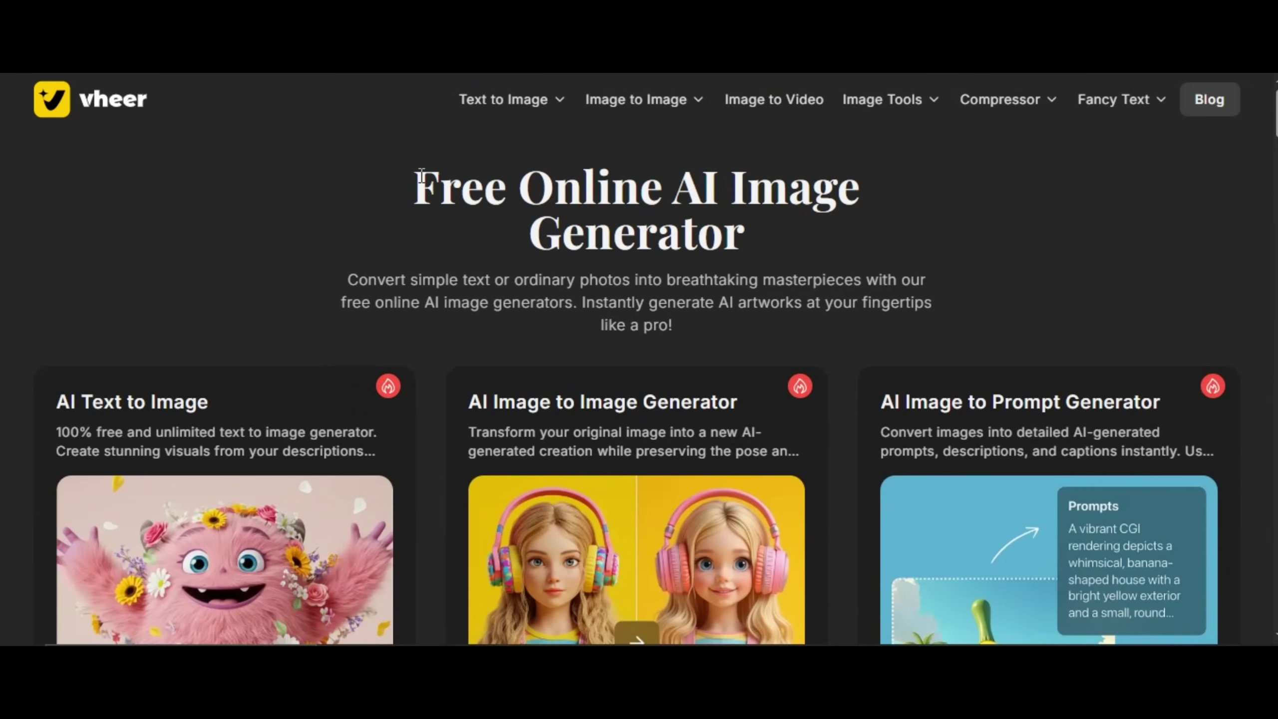
drag(424, 177, 743, 234)
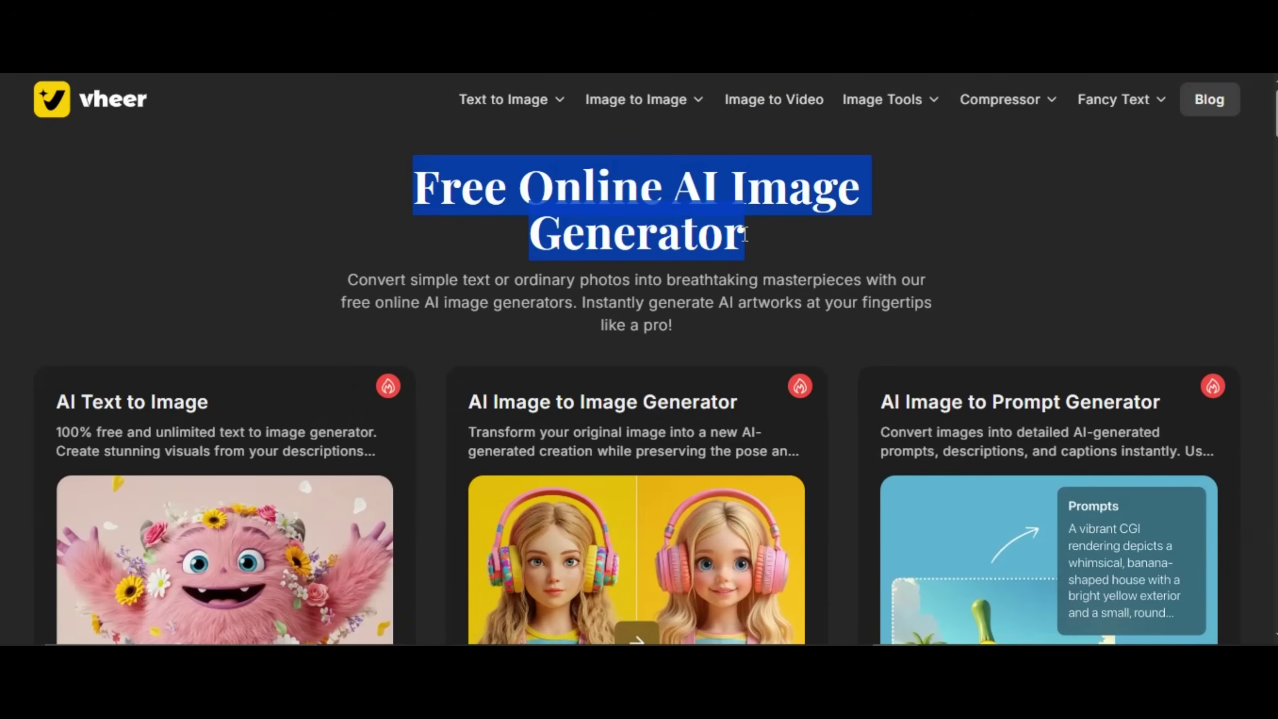
click(791, 277)
Scroll down through the featured tool cards and open Explore All Tools.
scroll(650, 324, down, 6)
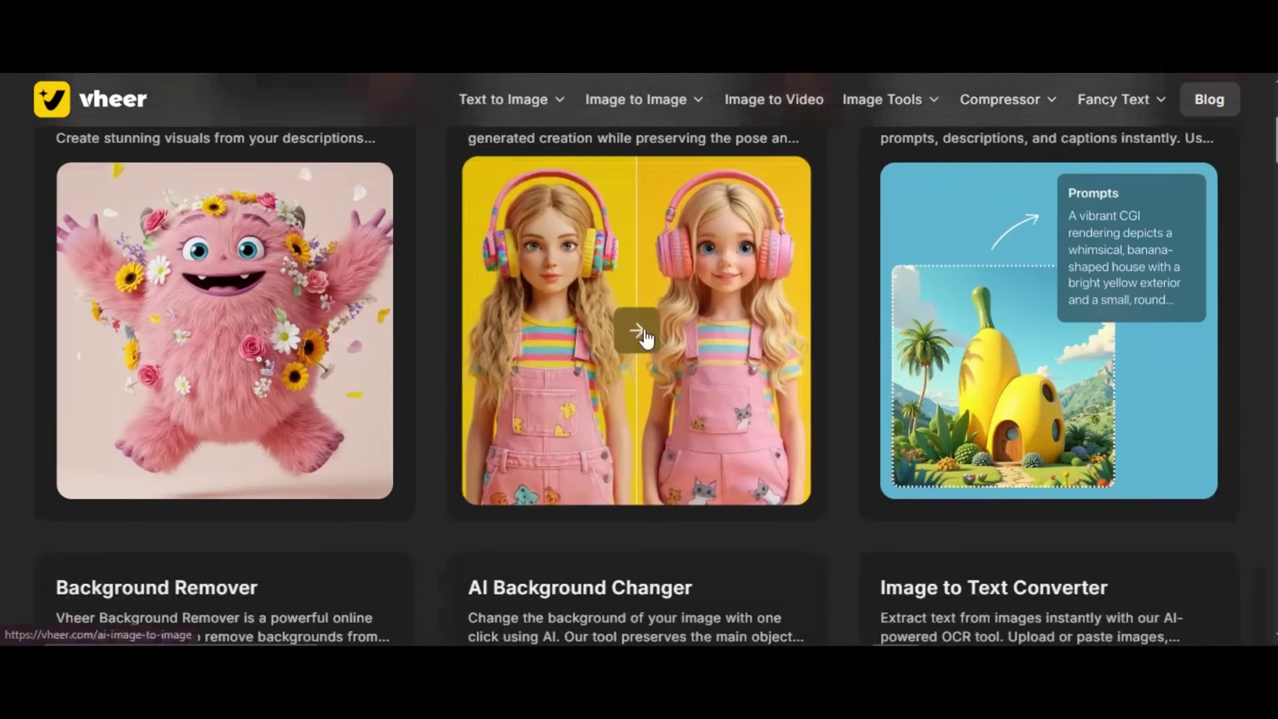
scroll(645, 337, down, 3)
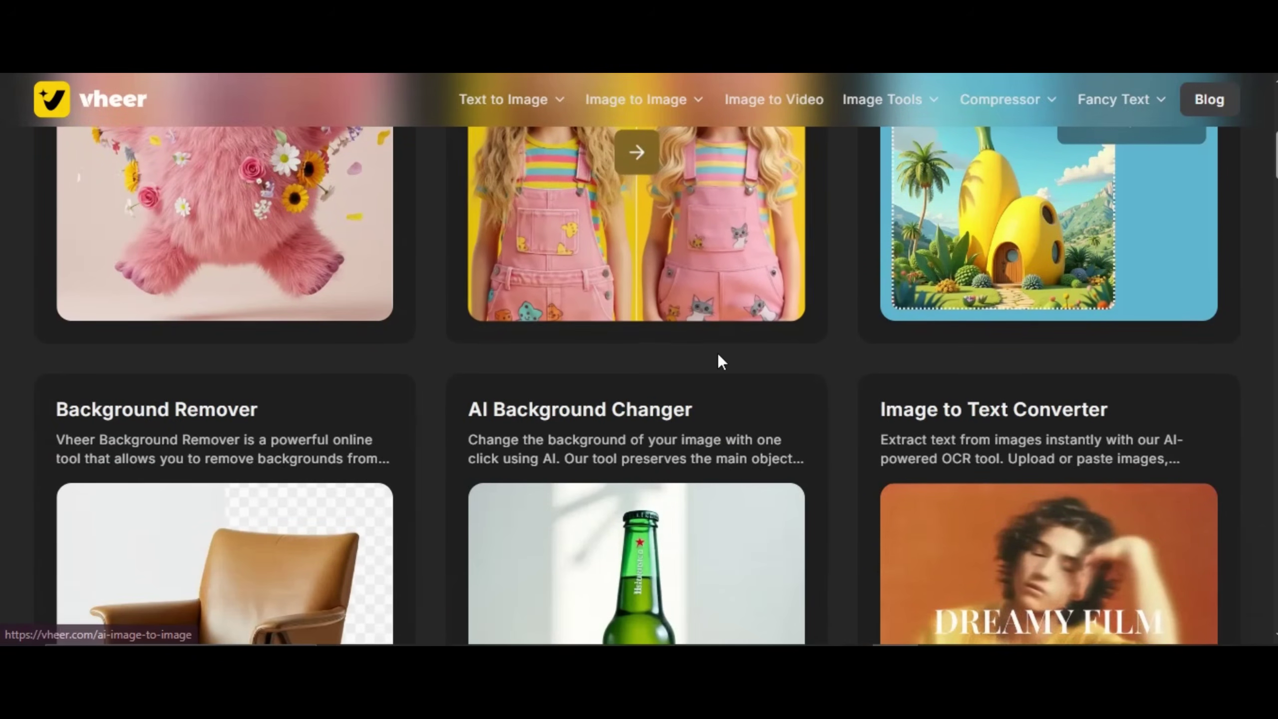
scroll(717, 352, down, 5)
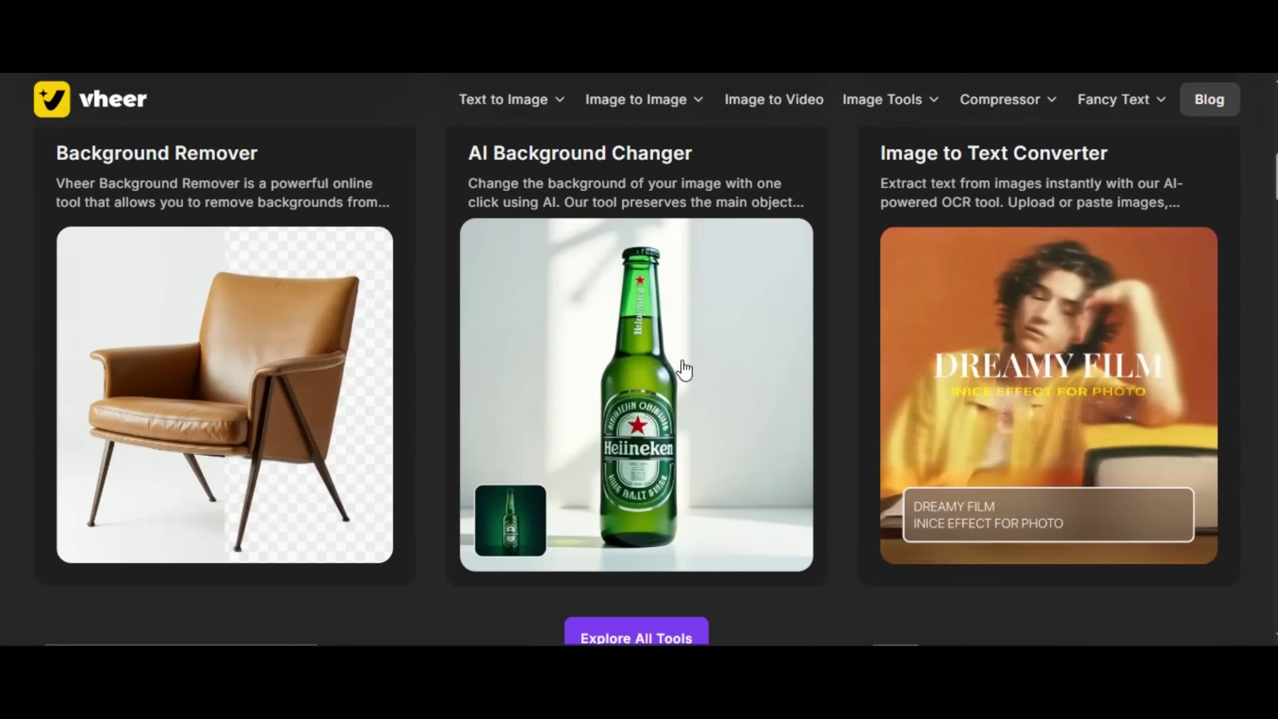
scroll(682, 369, up, 10)
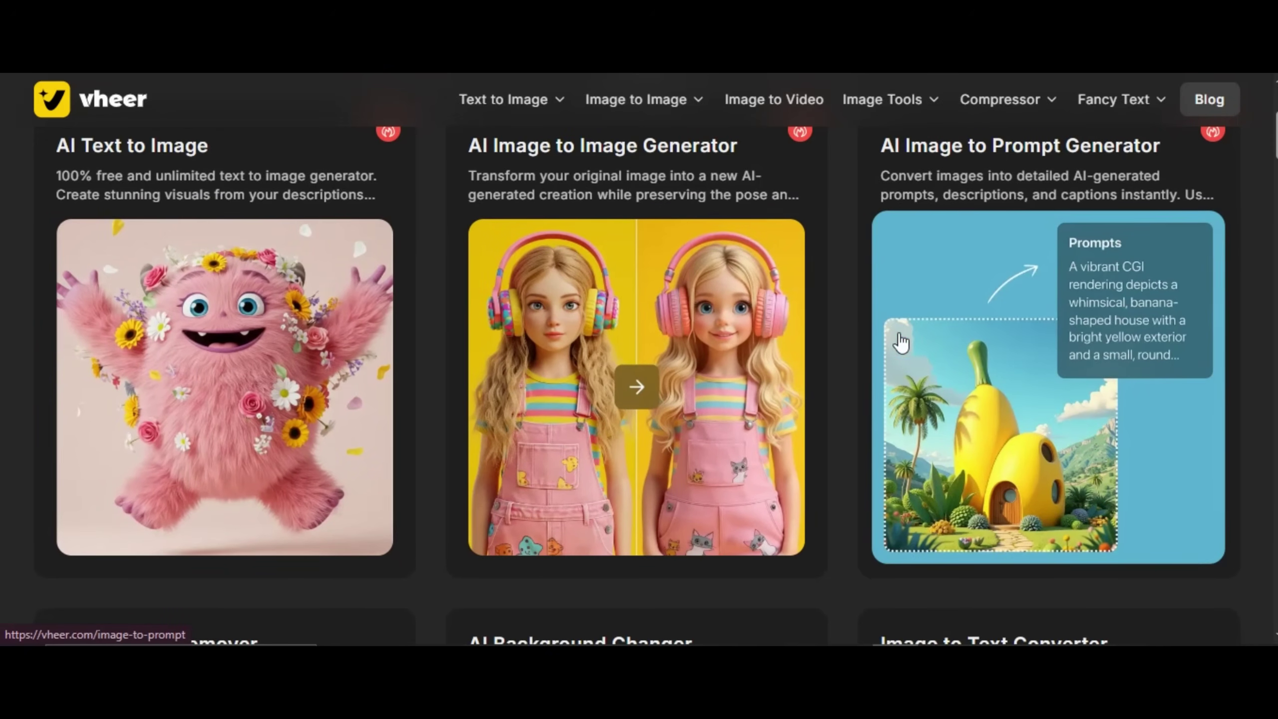
scroll(845, 365, down, 8)
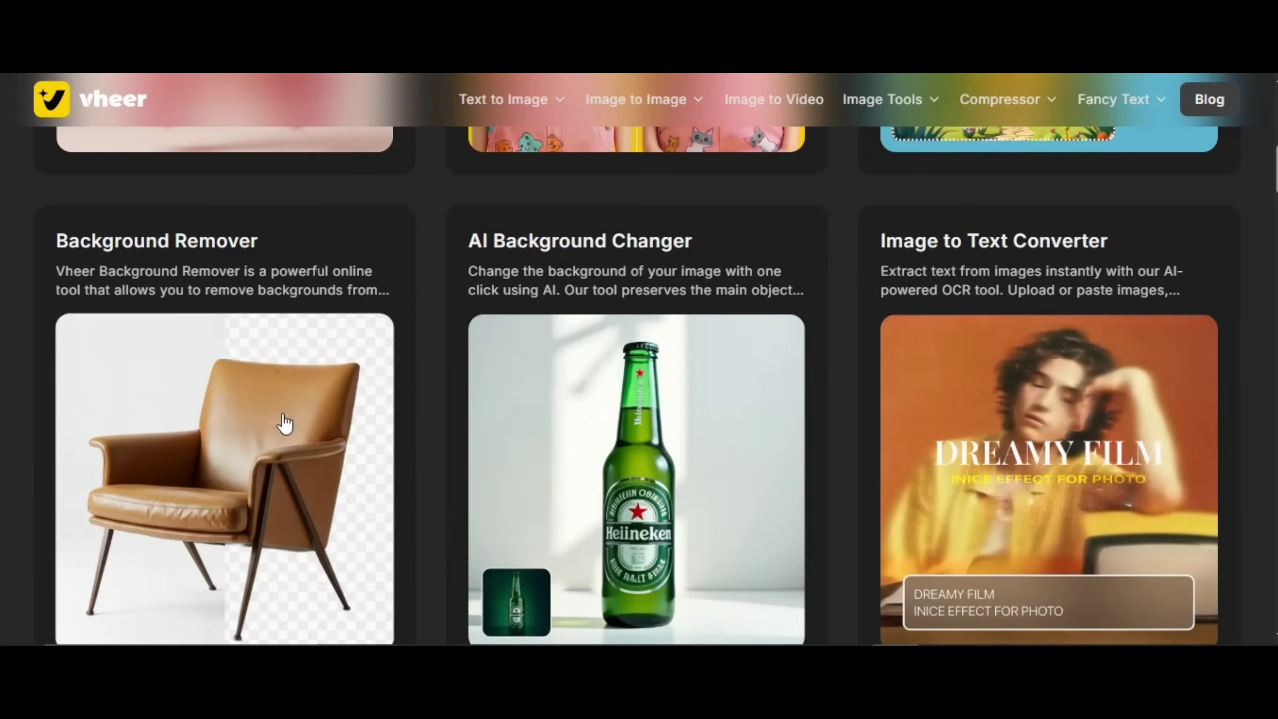
scroll(563, 479, down, 1)
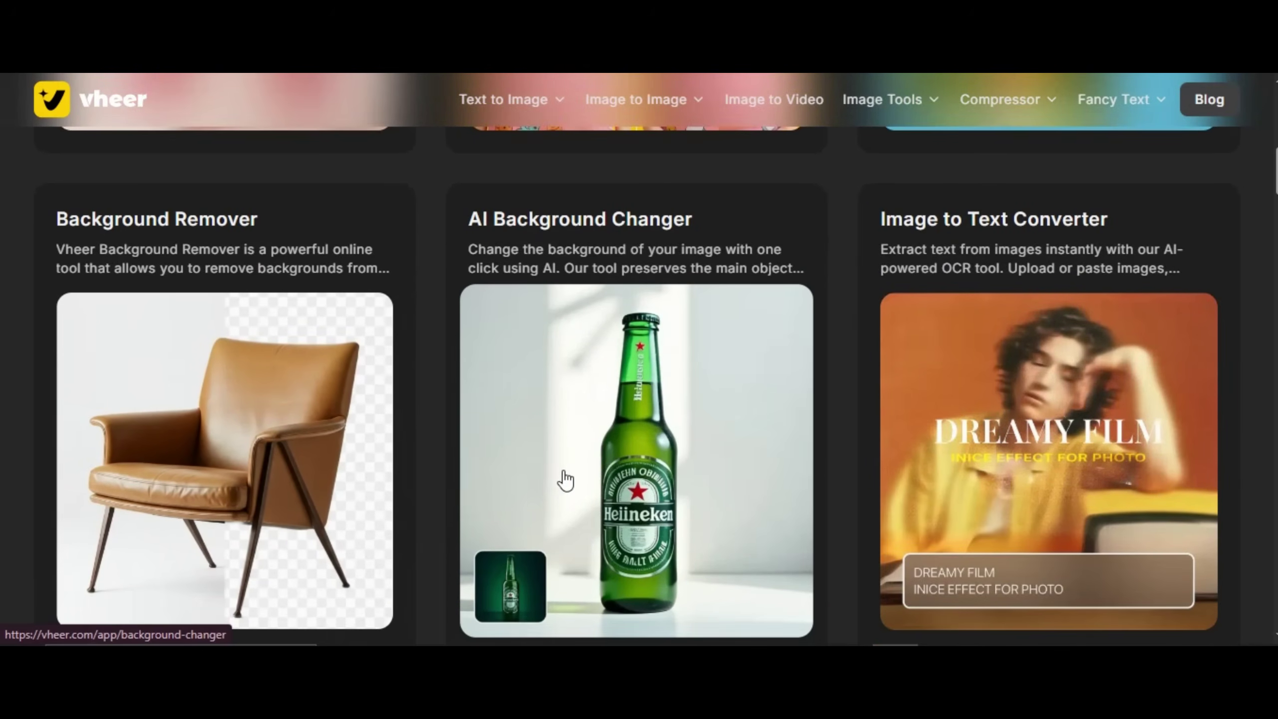
scroll(847, 482, down, 3)
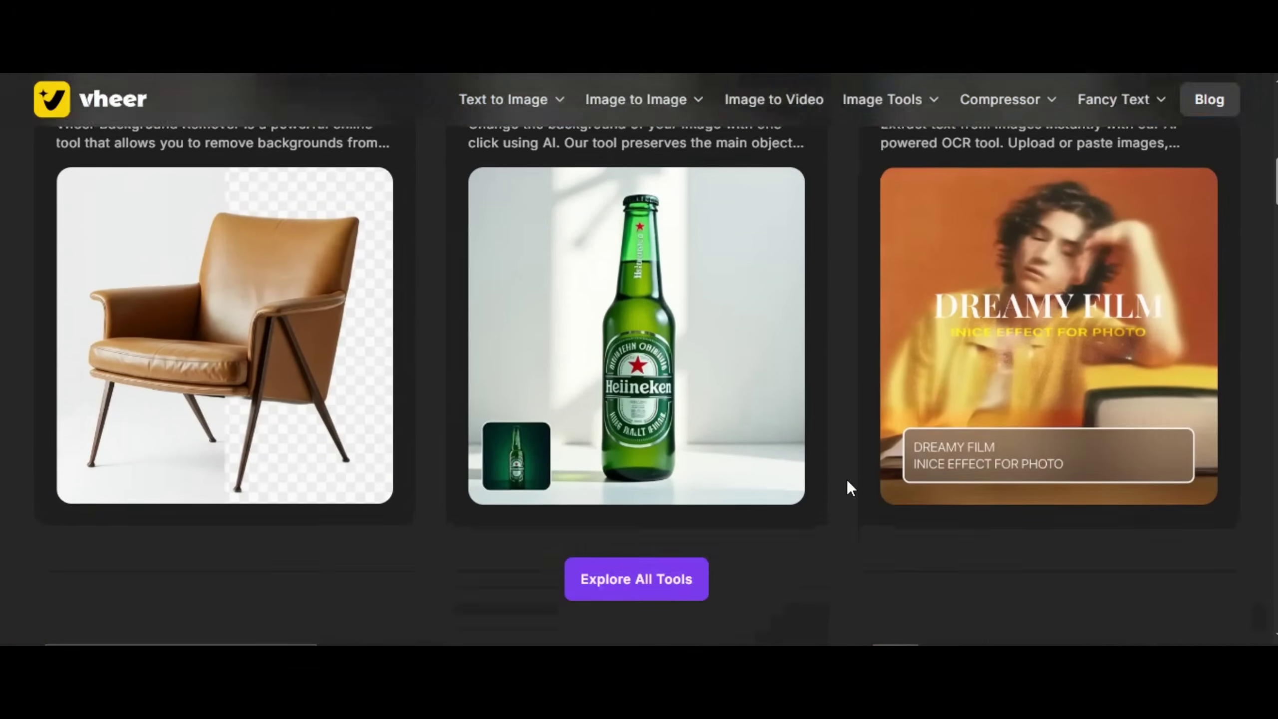
scroll(846, 479, down, 3)
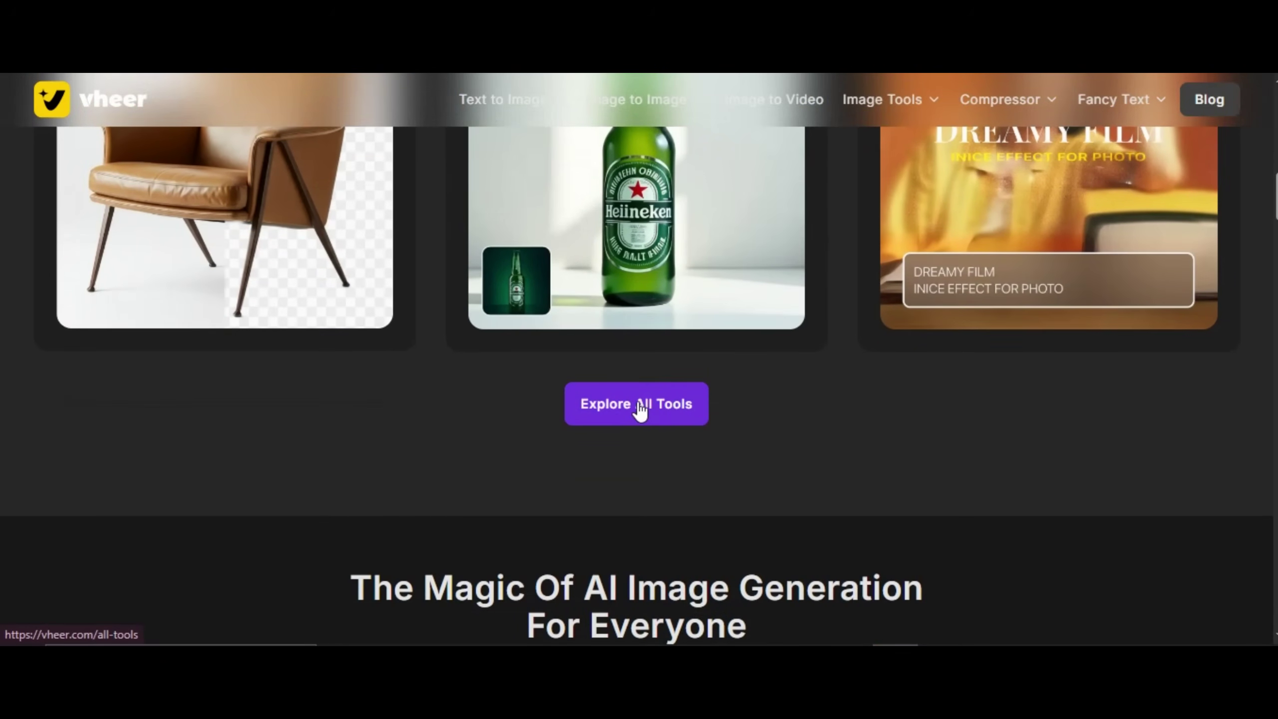
click(639, 411)
Scroll through Featured Tools, Portrait Generators, Background Tools, Compressor Online and Image Generators.
scroll(614, 585, down, 2)
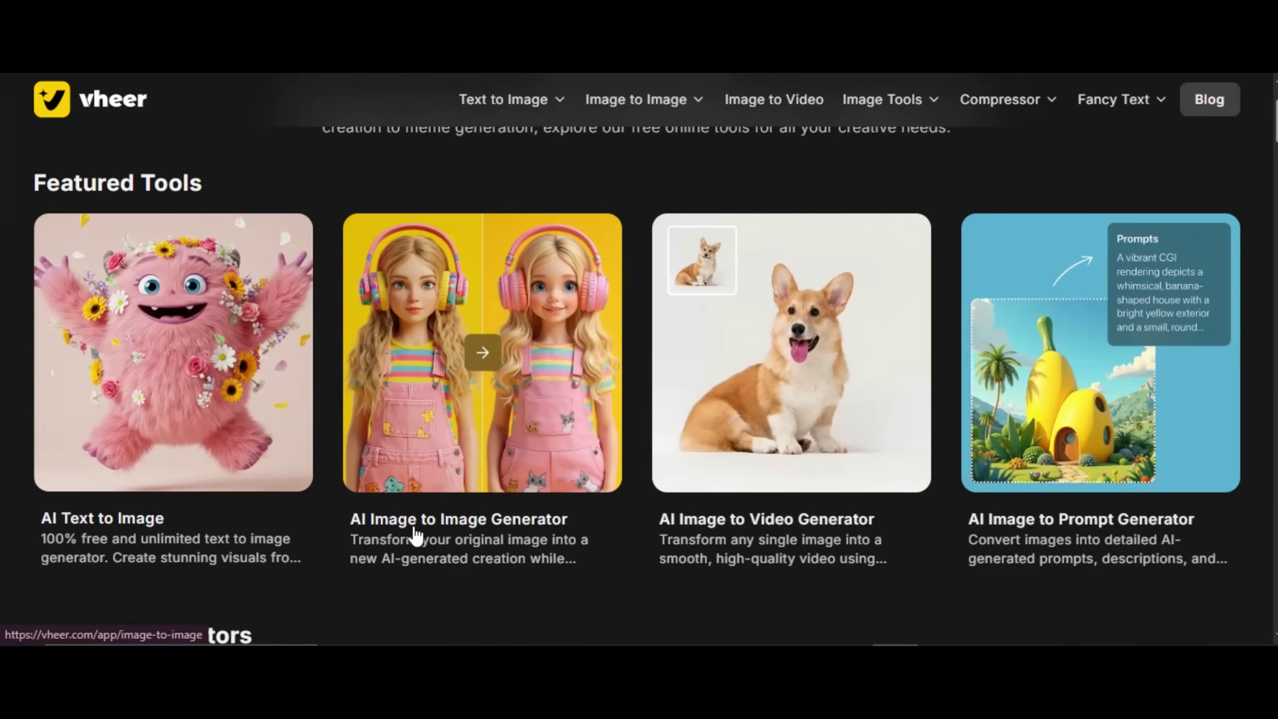
scroll(528, 531, down, 2)
scroll(695, 418, up, 1)
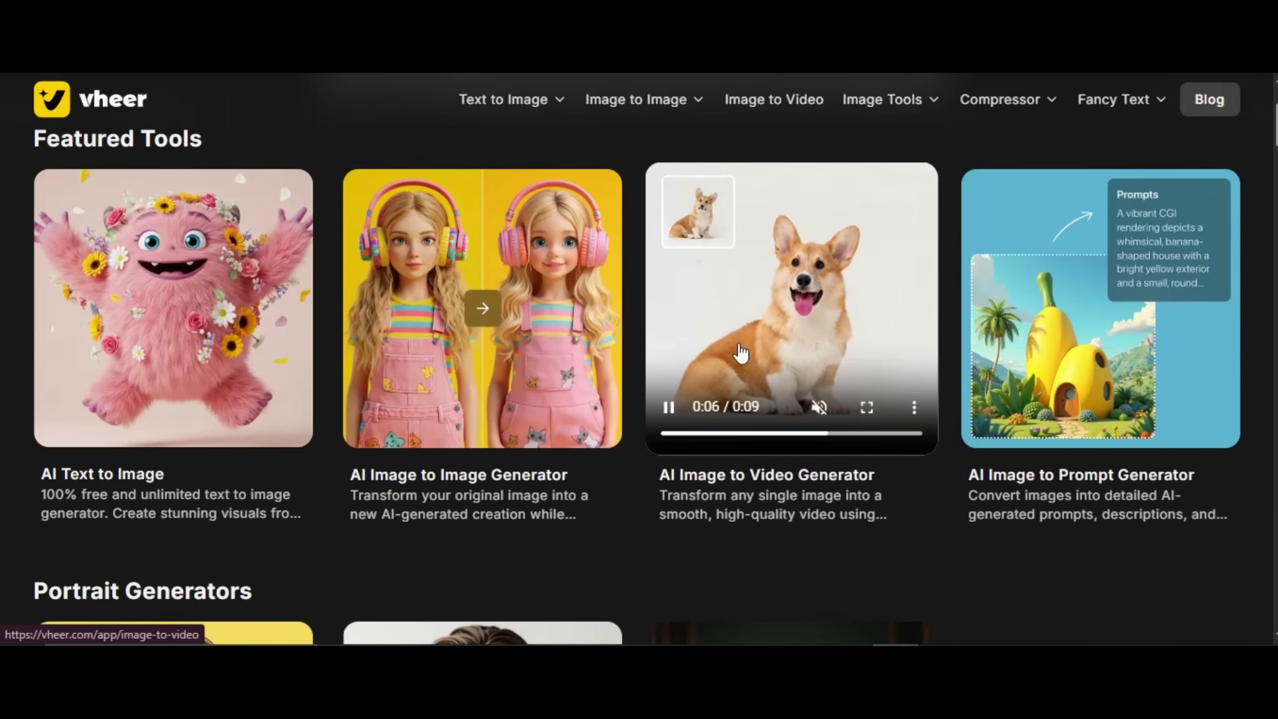
scroll(904, 562, down, 6)
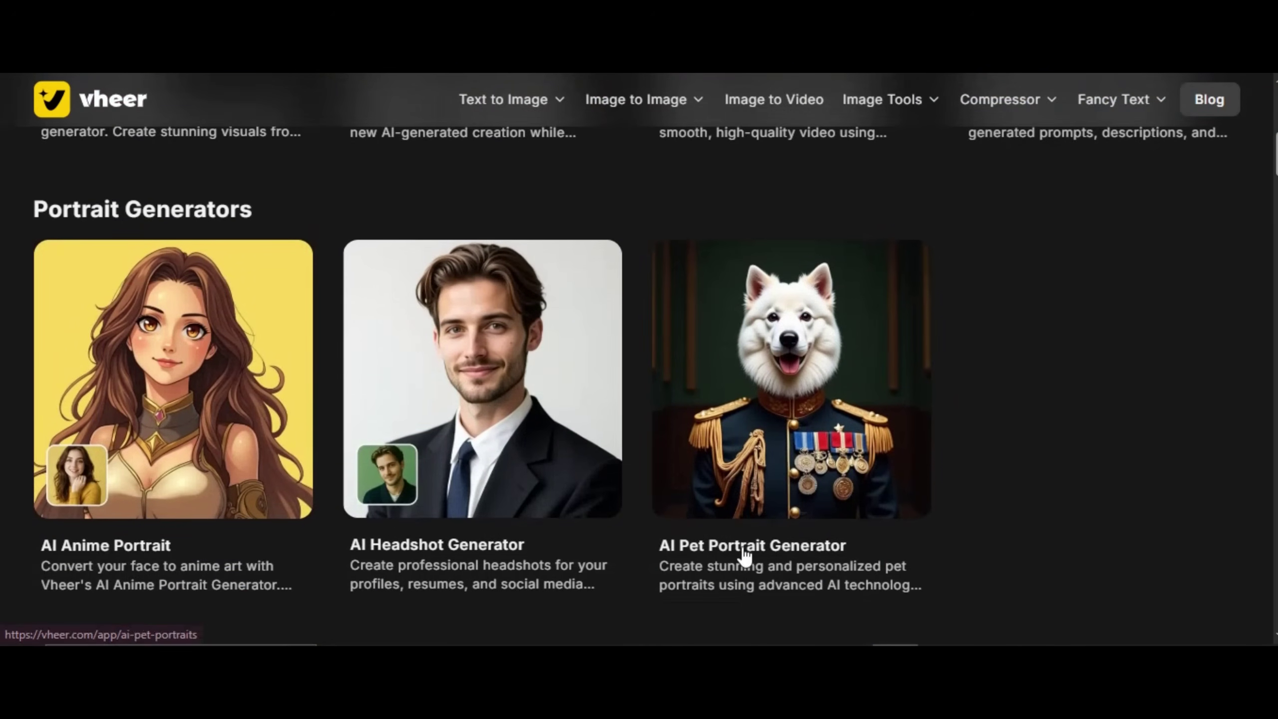
scroll(959, 604, down, 7)
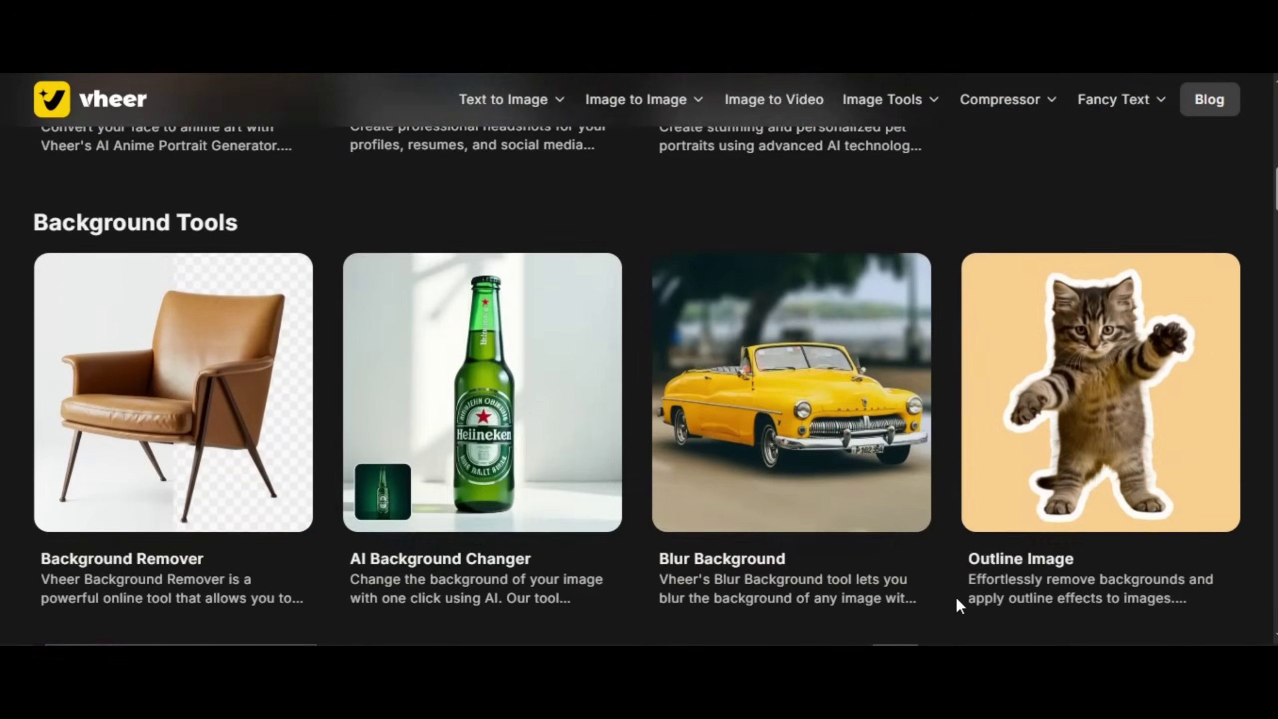
scroll(956, 597, down, 14)
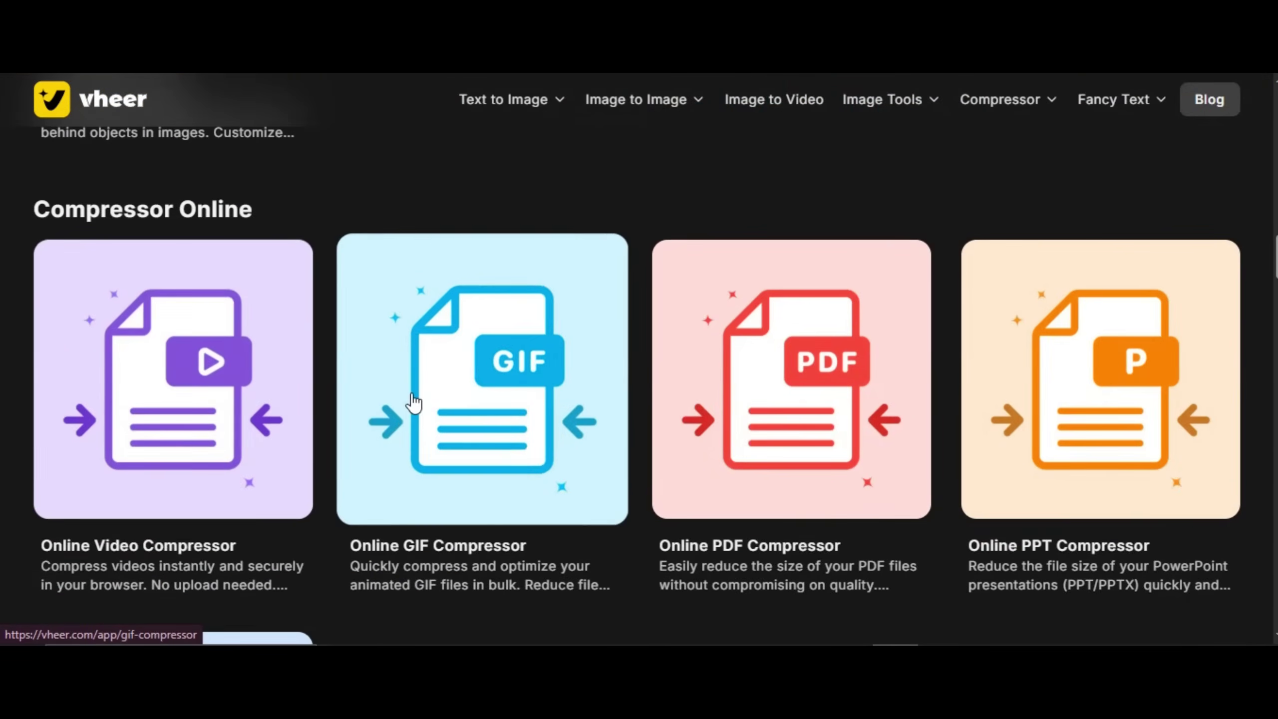
scroll(792, 445, down, 15)
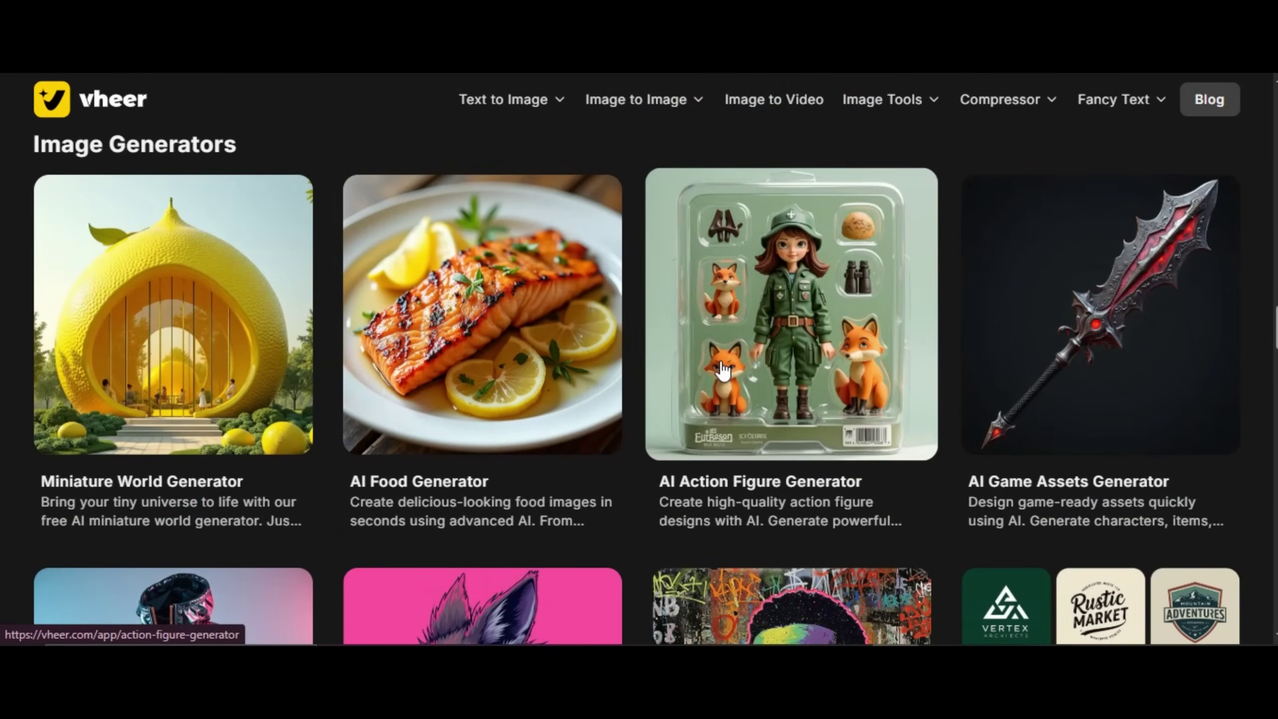
scroll(955, 504, down, 5)
scroll(322, 561, down, 16)
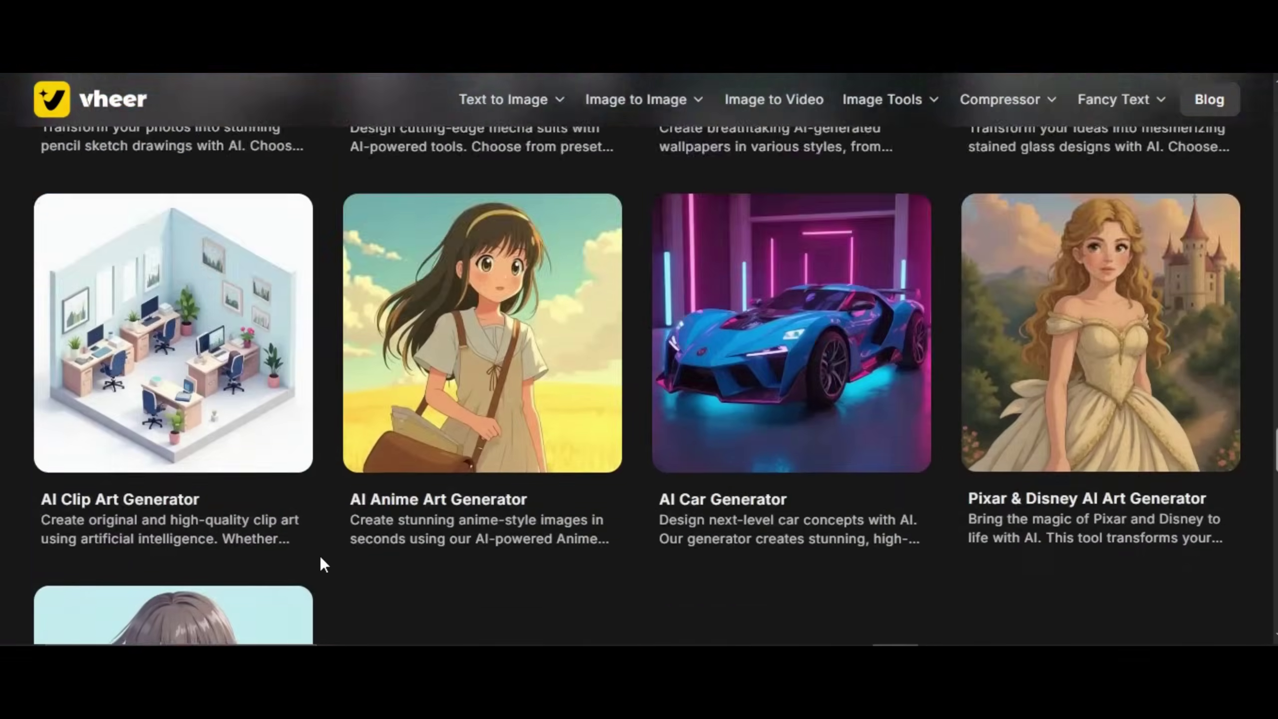
scroll(320, 555, up, 20)
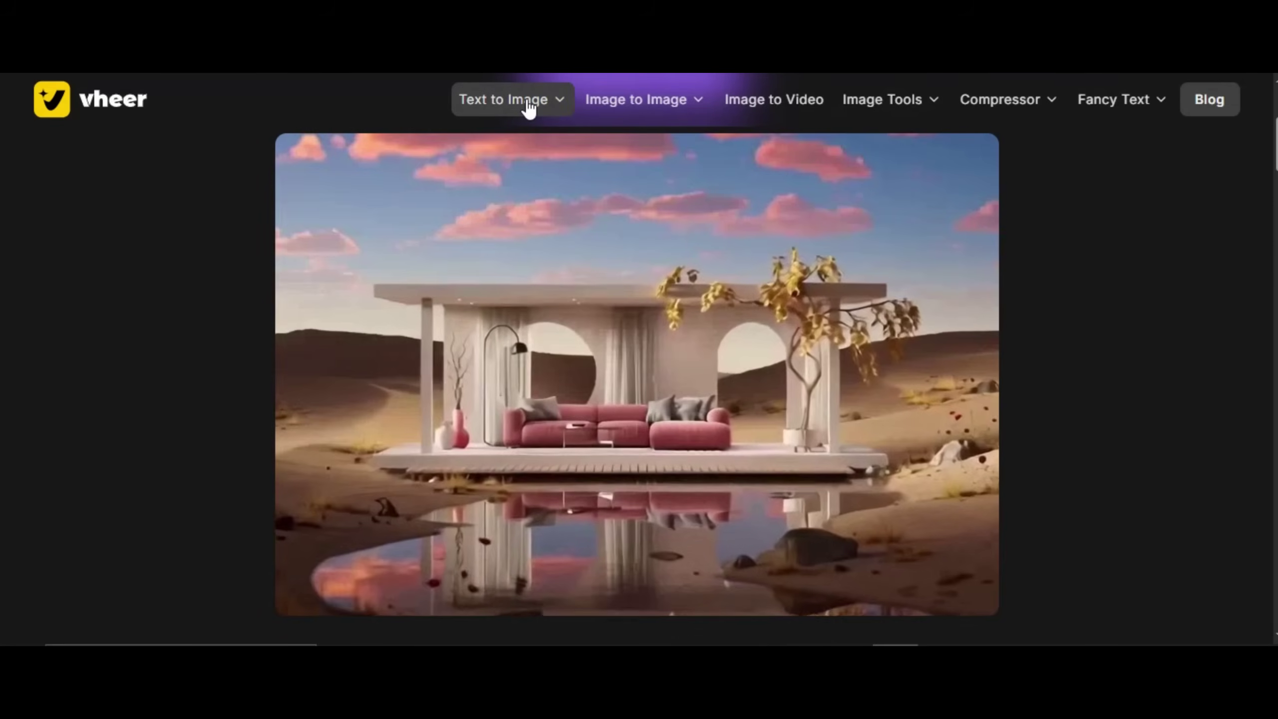
Open the AI Text to Image Generator workspace from the Text to Image tool list.
click(528, 106)
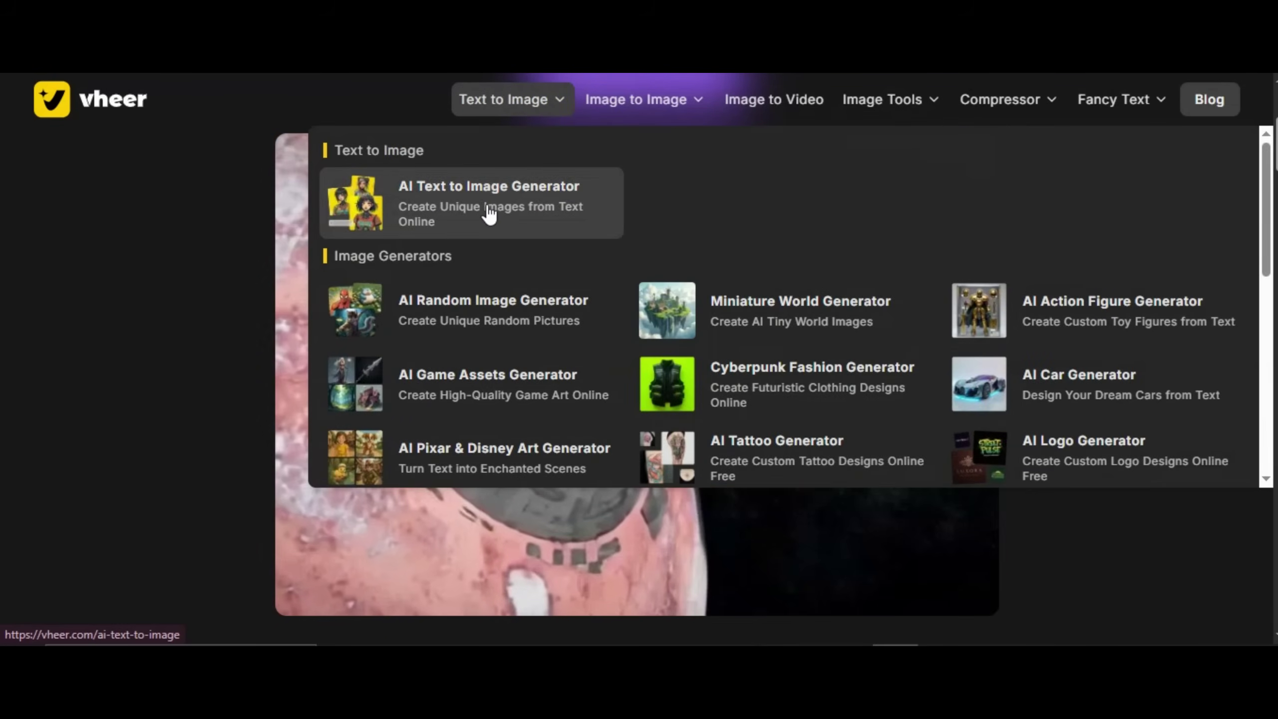
click(504, 211)
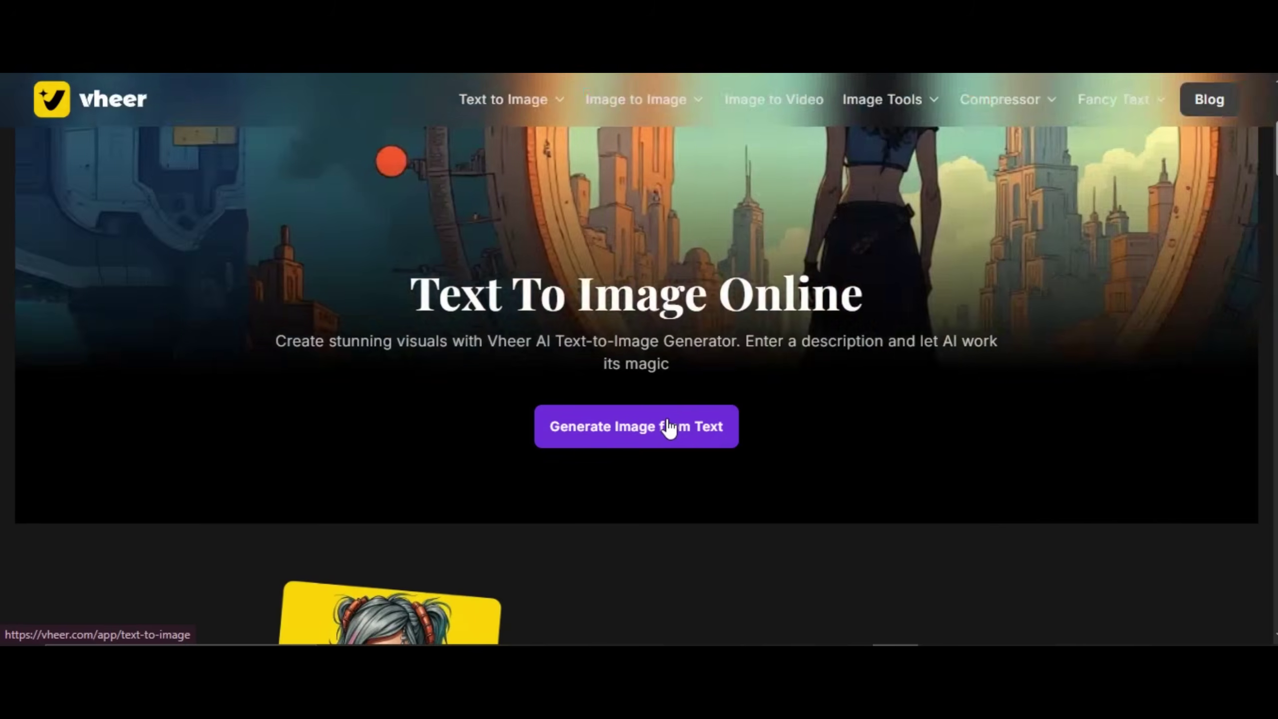
click(669, 428)
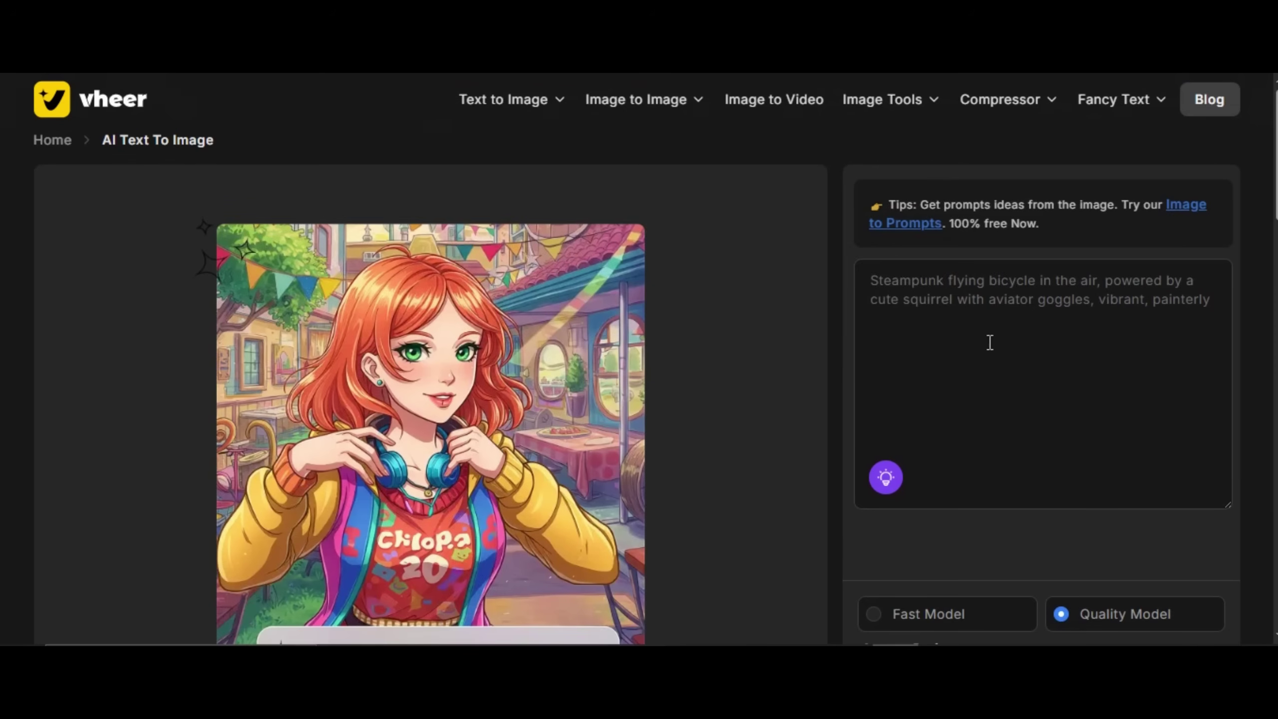
drag(1040, 226, 886, 196)
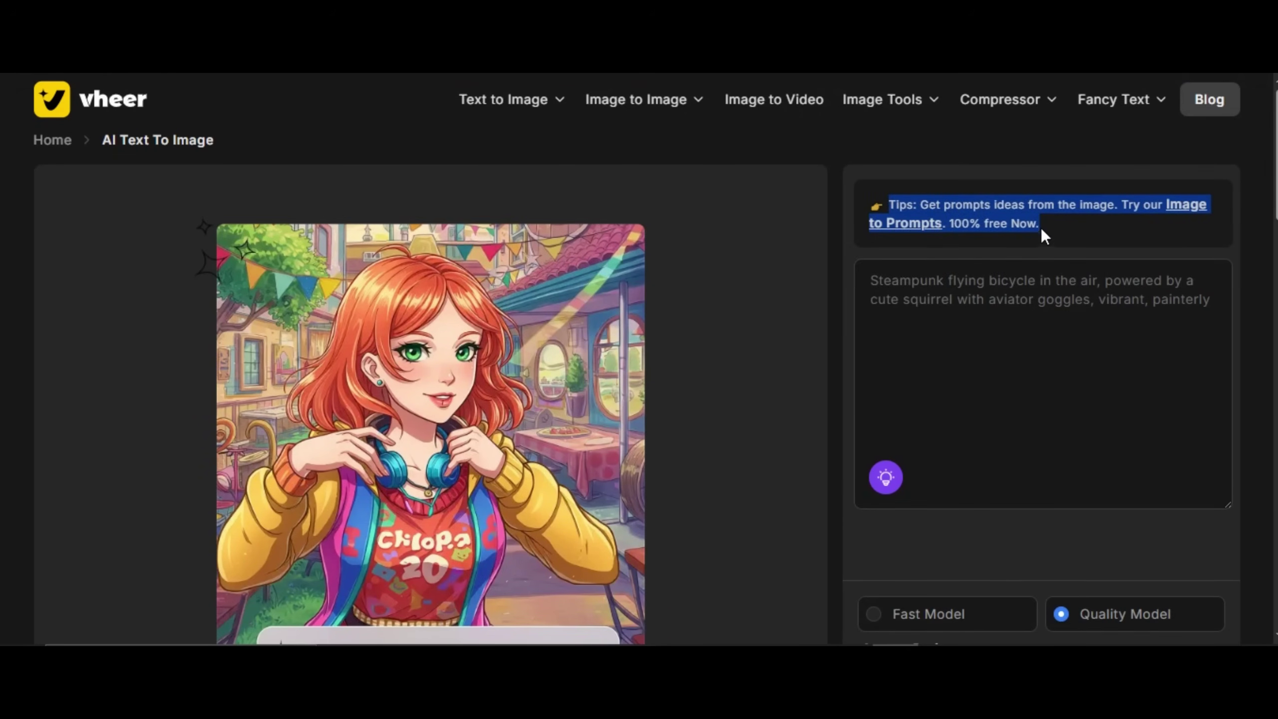
click(894, 308)
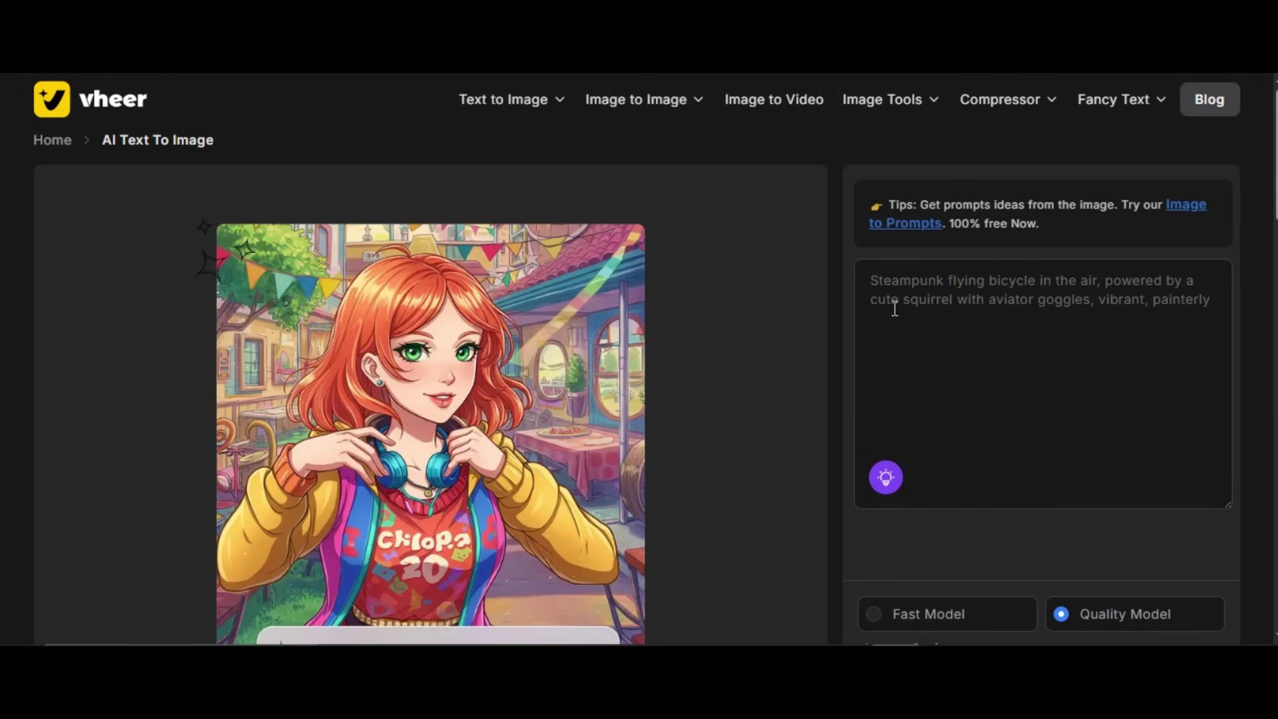
Enter 'A beautiful colorful cat playing on the floor with some funny reactions', choose Fast Model, 16:9, and generate.
click(895, 308)
text(A beautiful colorful cat)
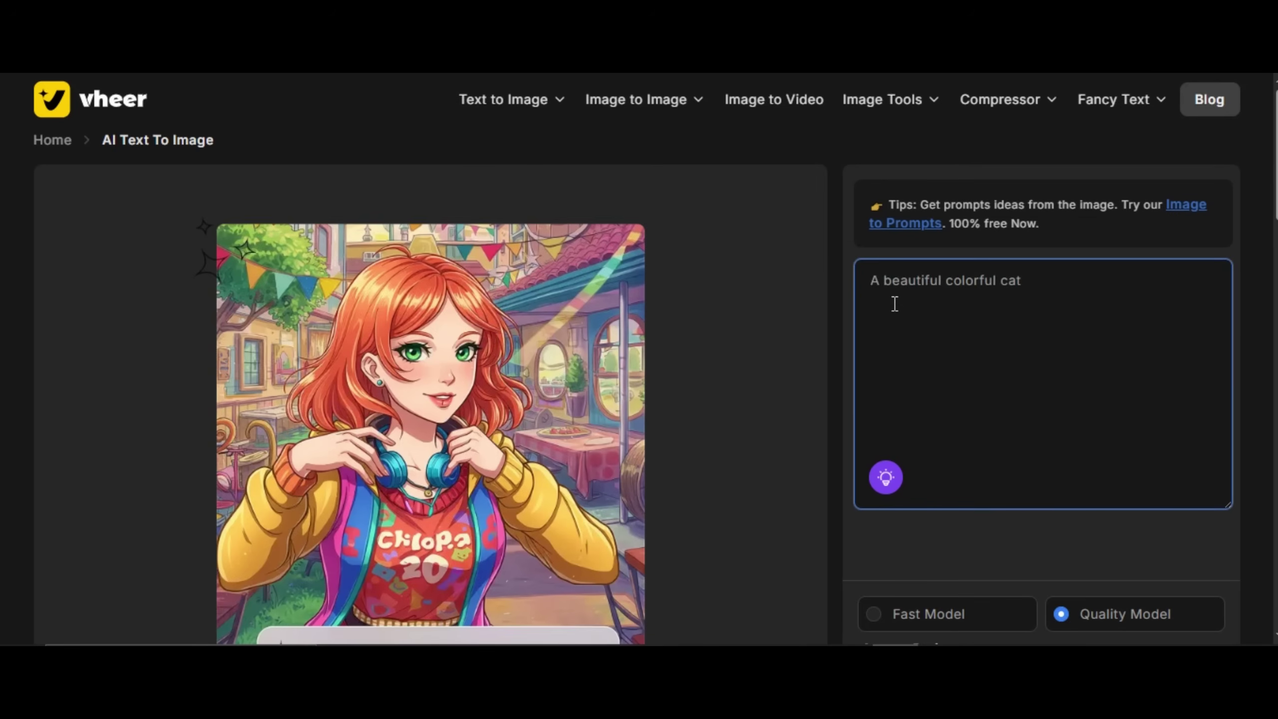
text( playing on the floor with some funny reaction)
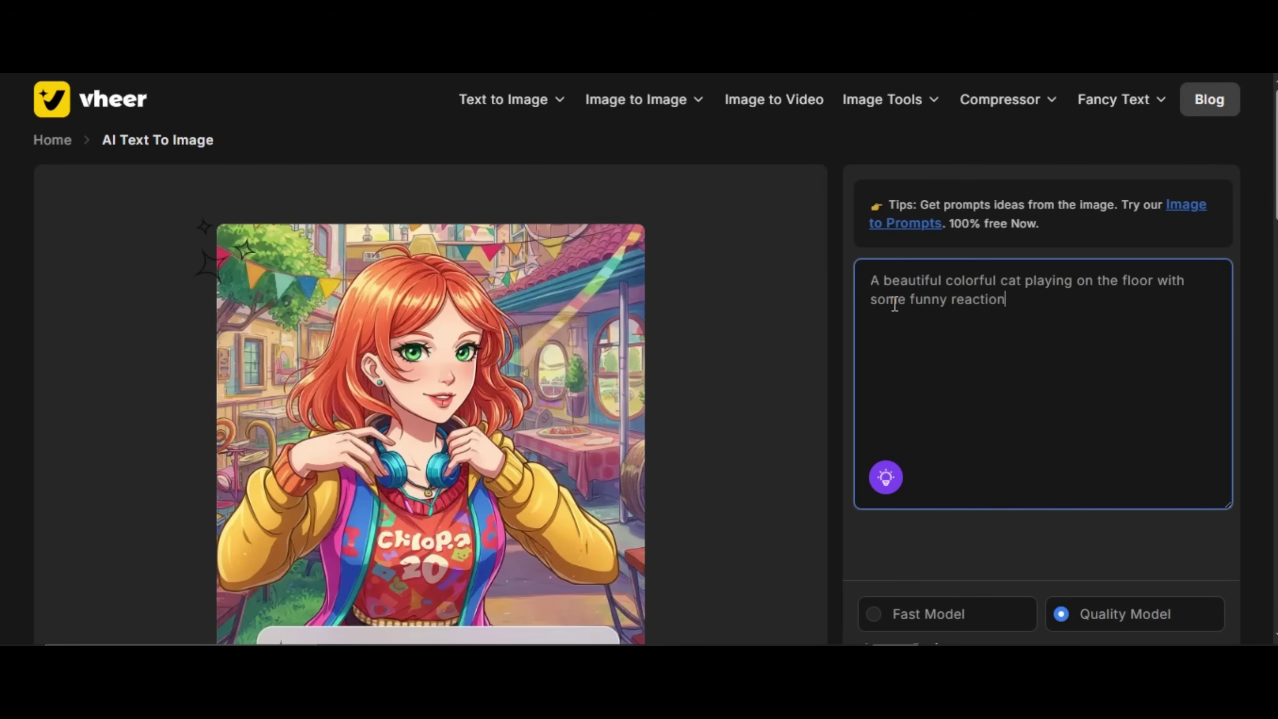
text(s)
scroll(958, 330, down, 4)
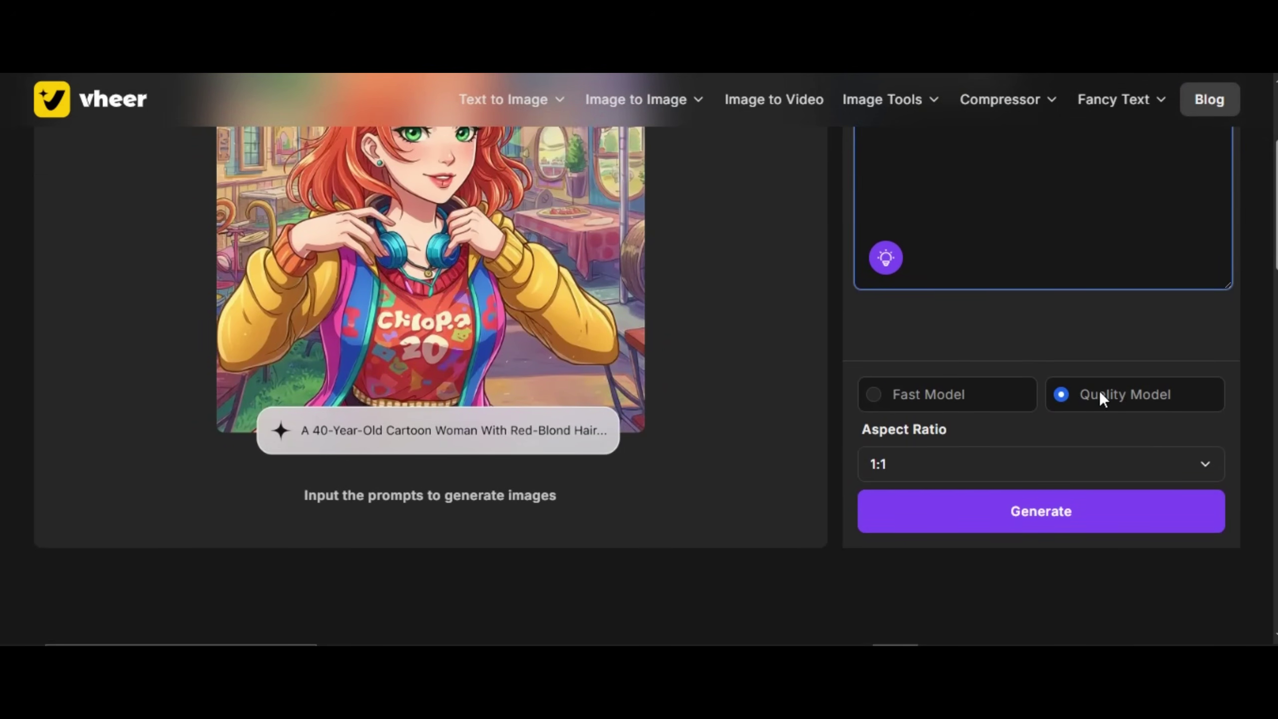
click(873, 398)
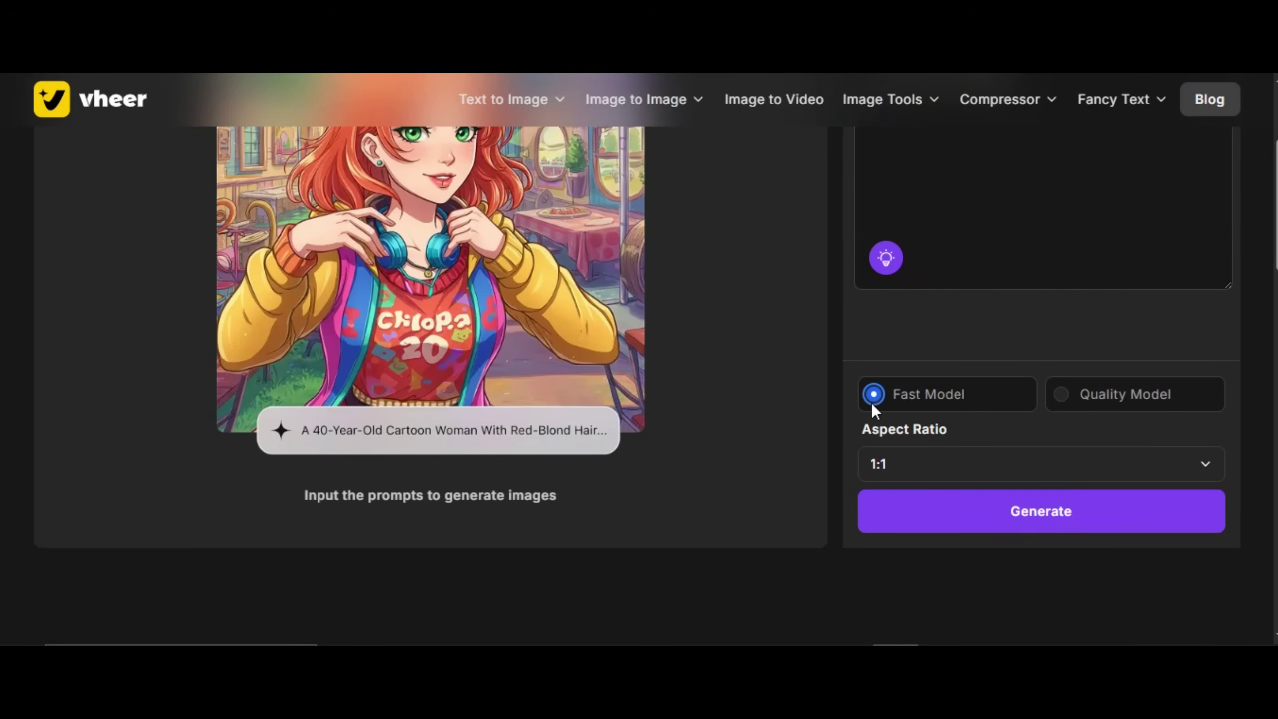
click(1013, 463)
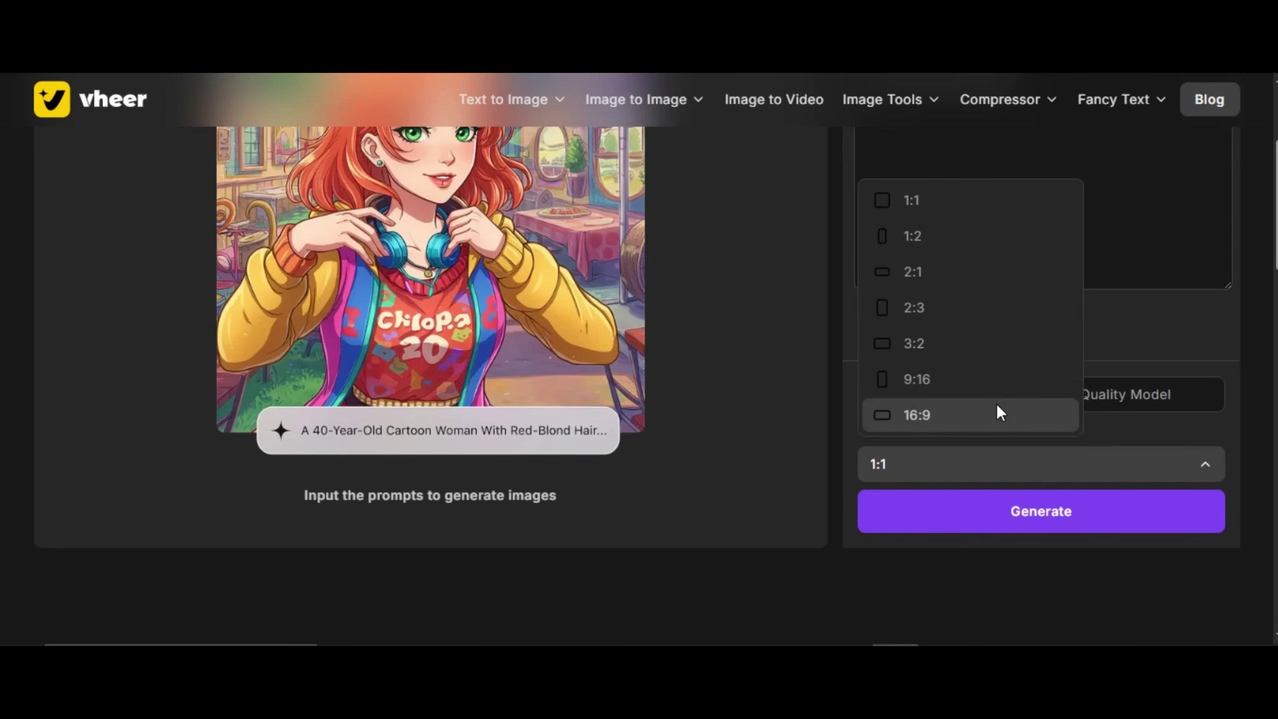
click(974, 420)
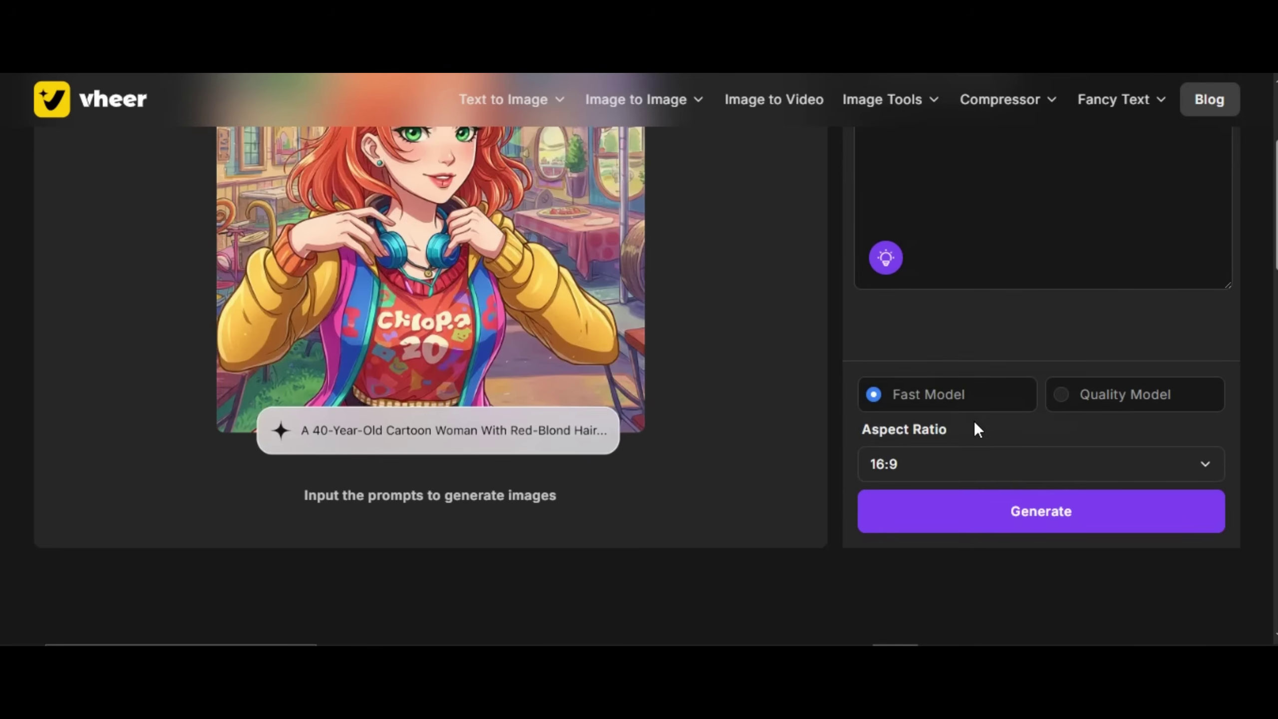
click(963, 526)
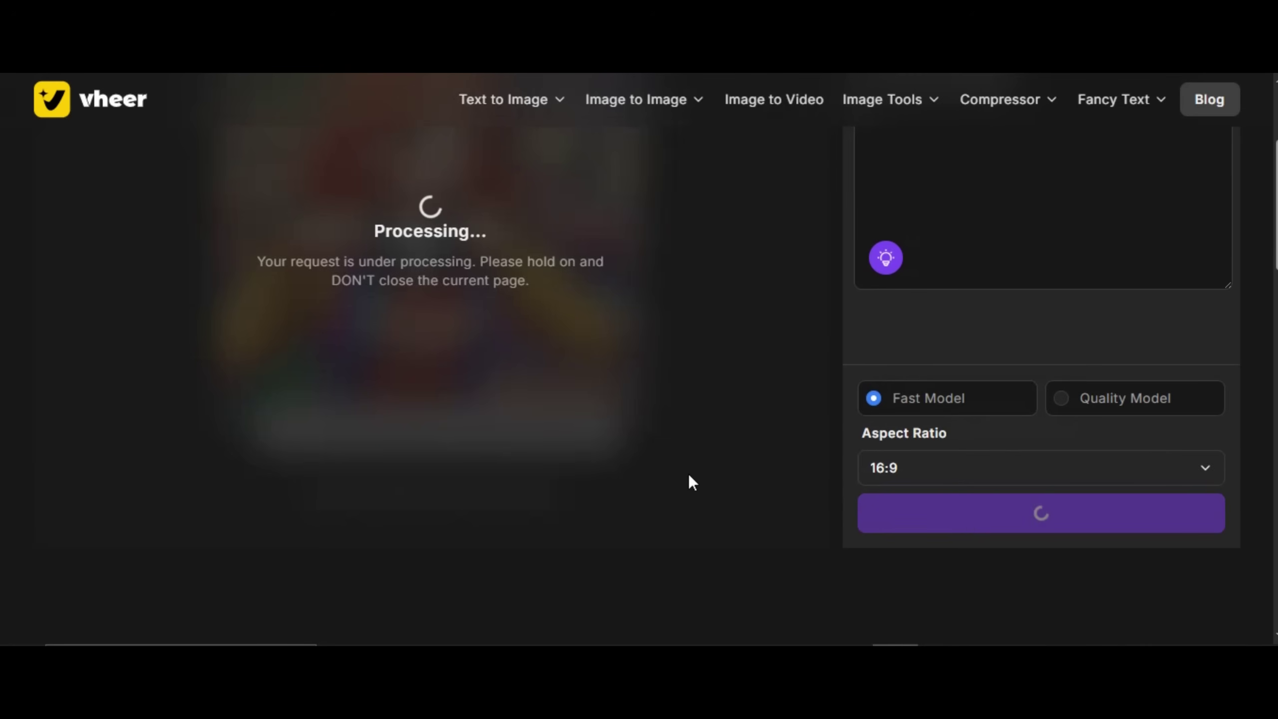
Switch to Quality Model and regenerate the colorful cat image as a crouching-cat close-up.
scroll(689, 476, up, 2)
scroll(688, 475, up, 2)
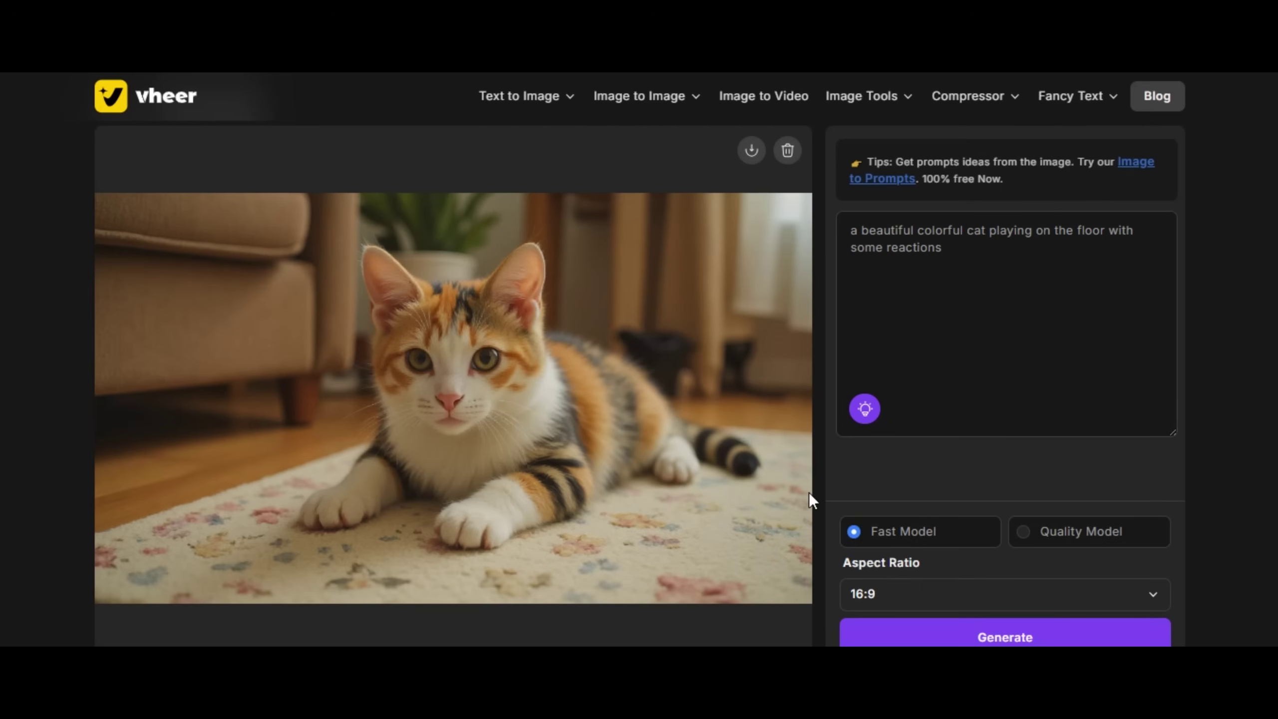
click(1023, 531)
scroll(1012, 558, down, 2)
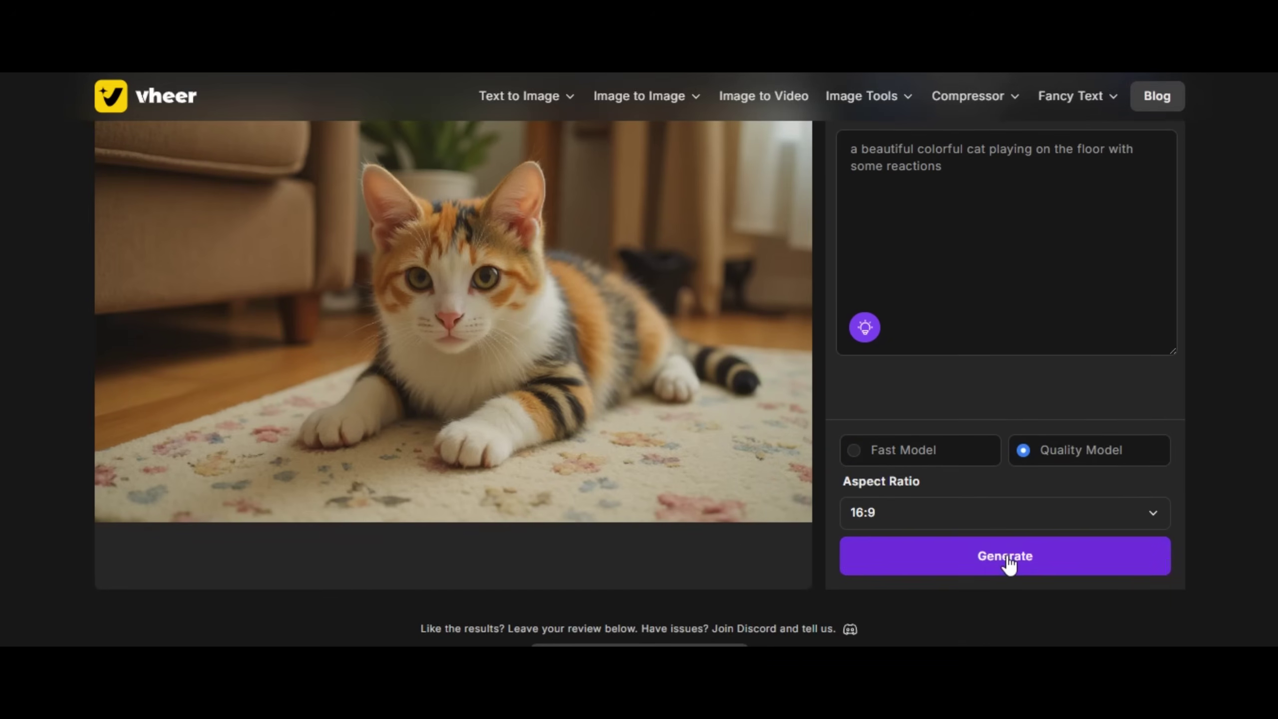
click(1007, 558)
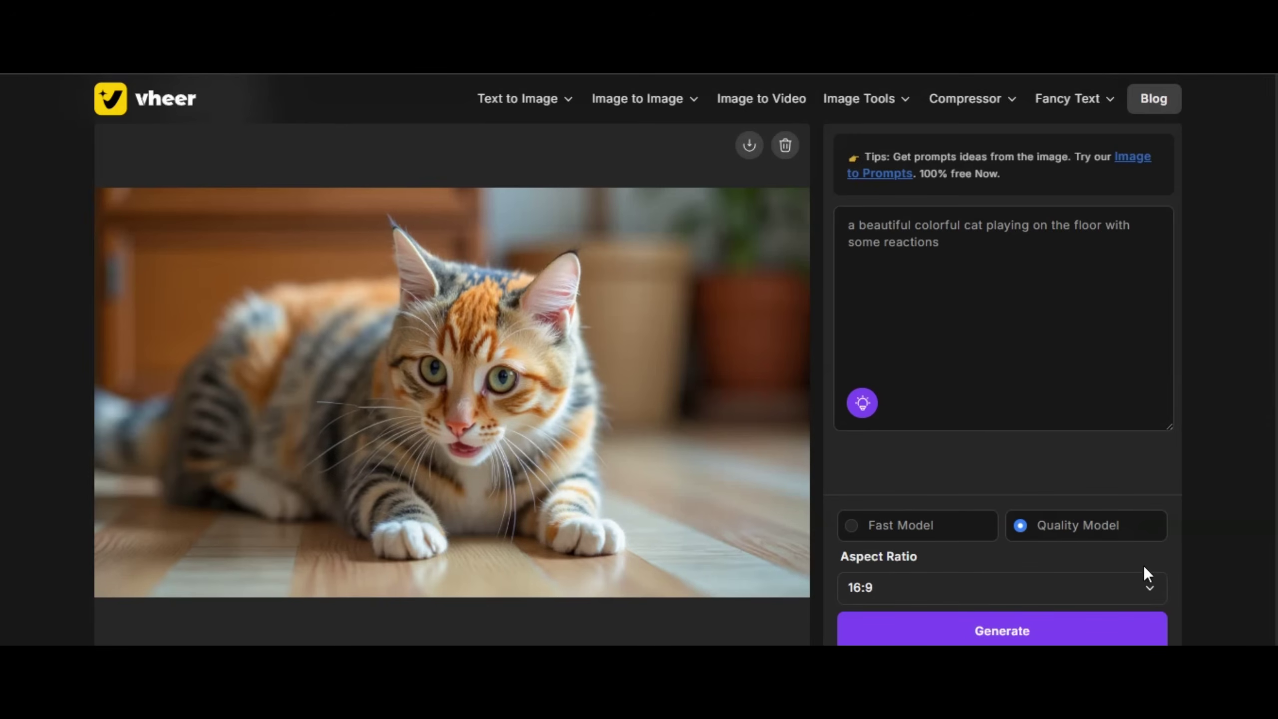
scroll(918, 474, up, 1)
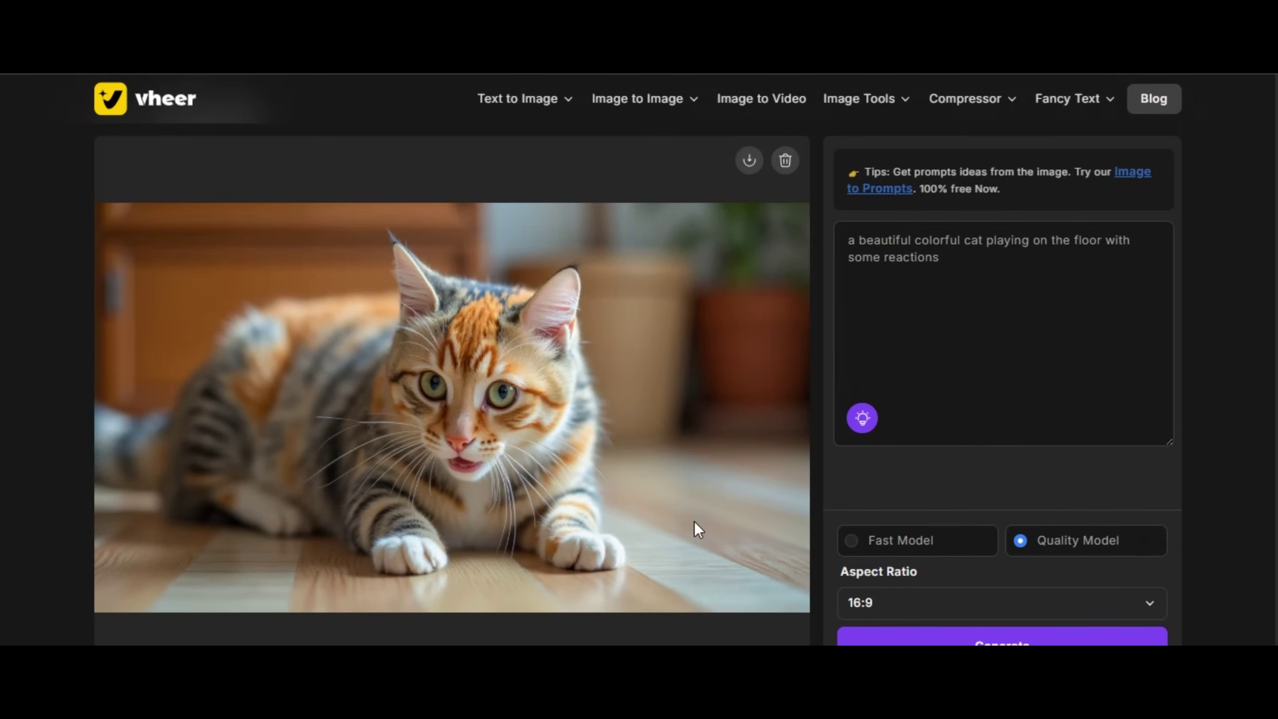
scroll(694, 522, down, 2)
scroll(693, 522, up, 1)
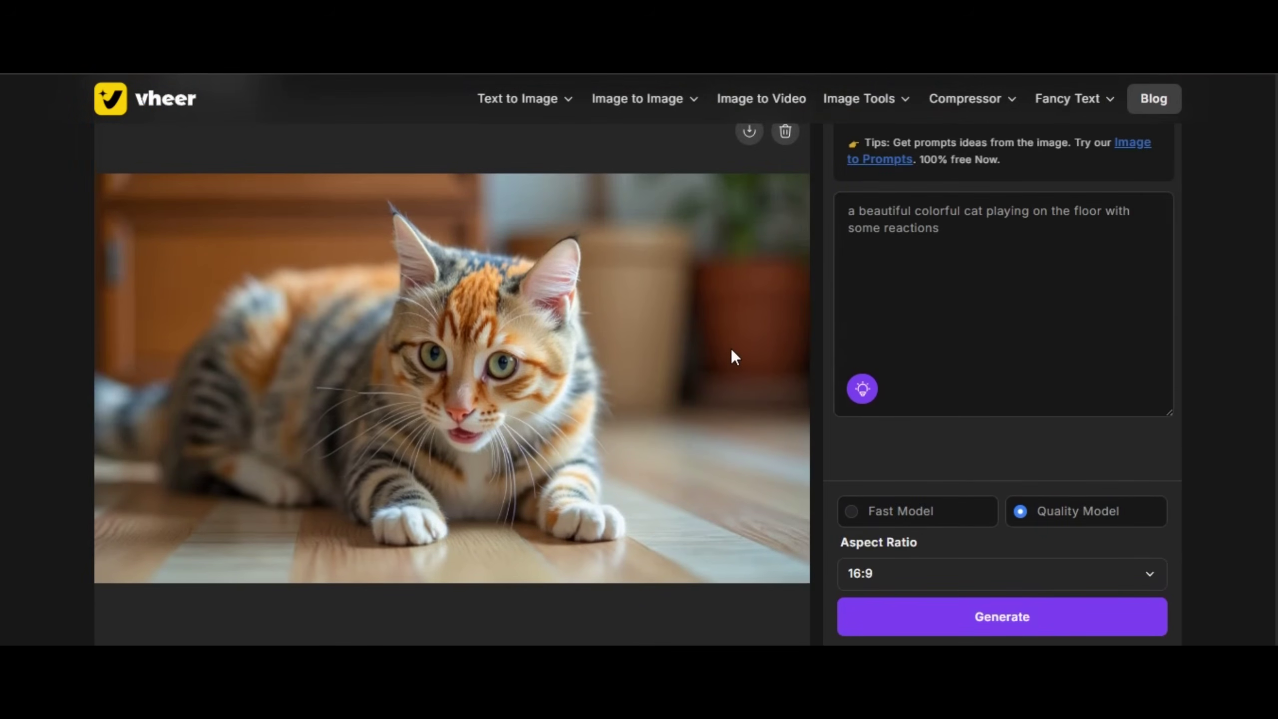
scroll(731, 348, up, 1)
Paste the anime AI face prompt over the old one and generate it.
scroll(730, 348, down, 1)
drag(848, 225, 941, 241)
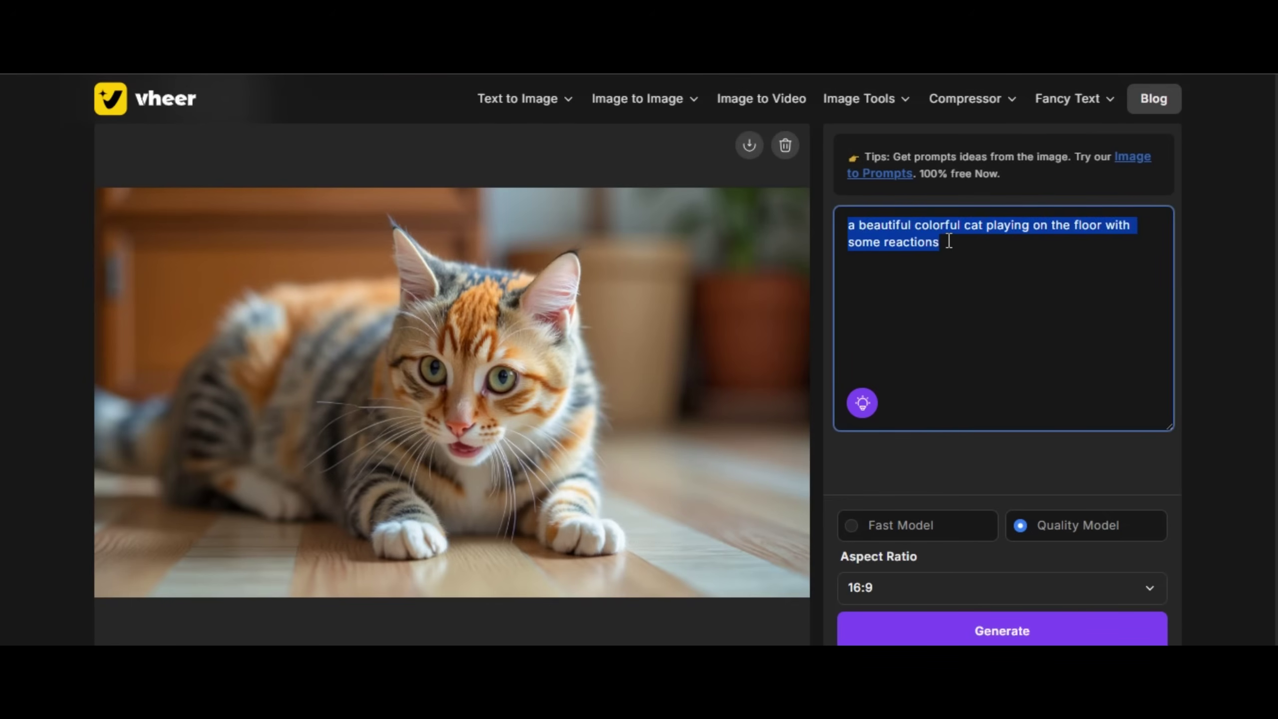
right_click(861, 228)
click(910, 422)
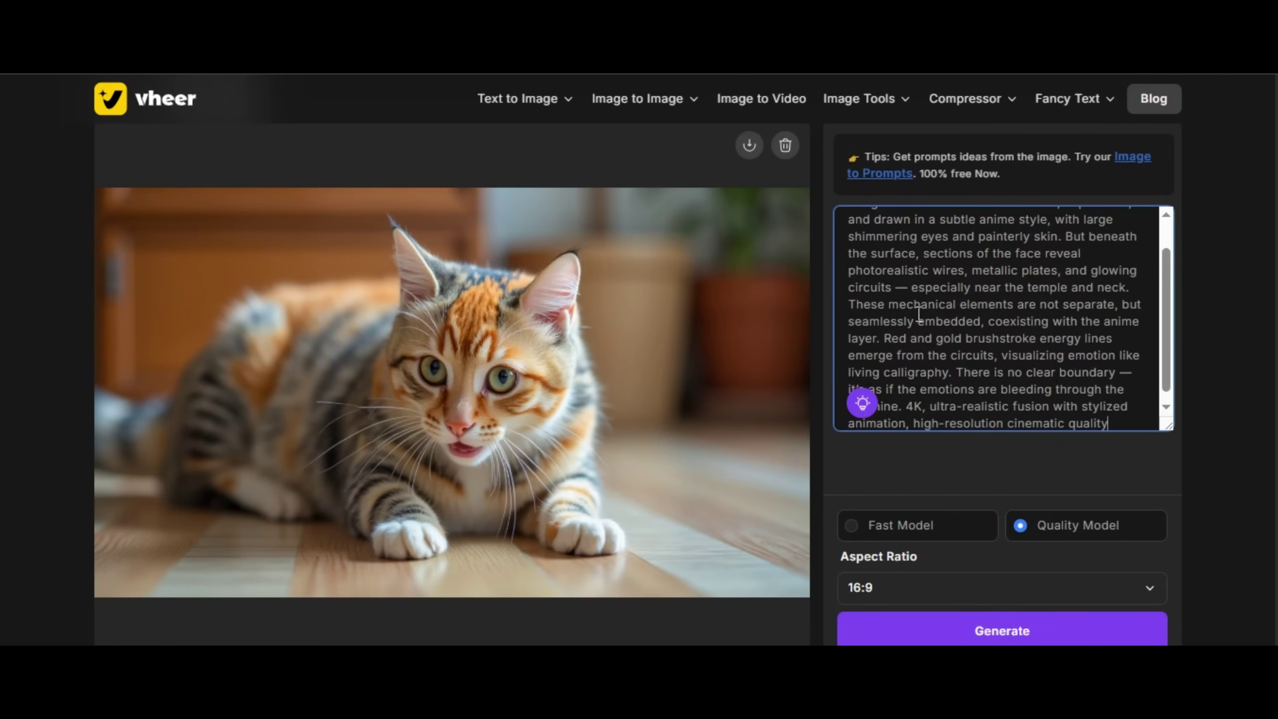
scroll(927, 473, down, 2)
click(942, 537)
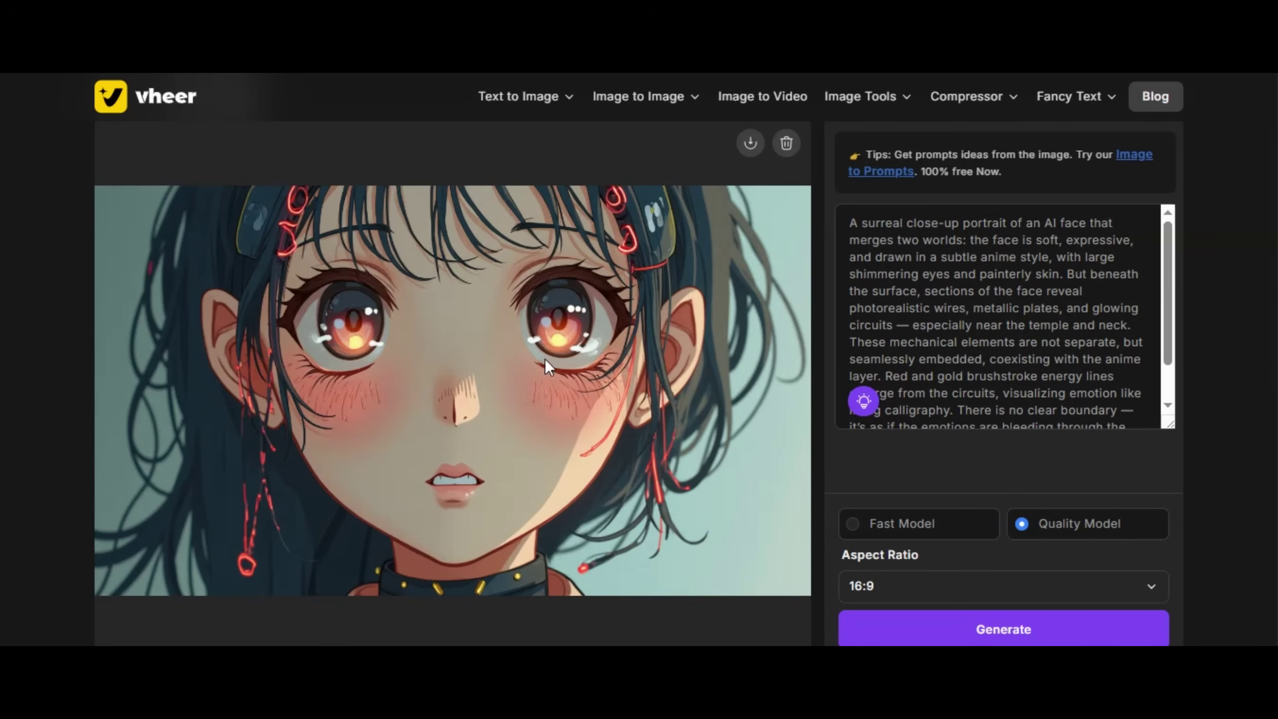
Paste the tiger ice-cream cone prompt and generate that image.
right_click(857, 236)
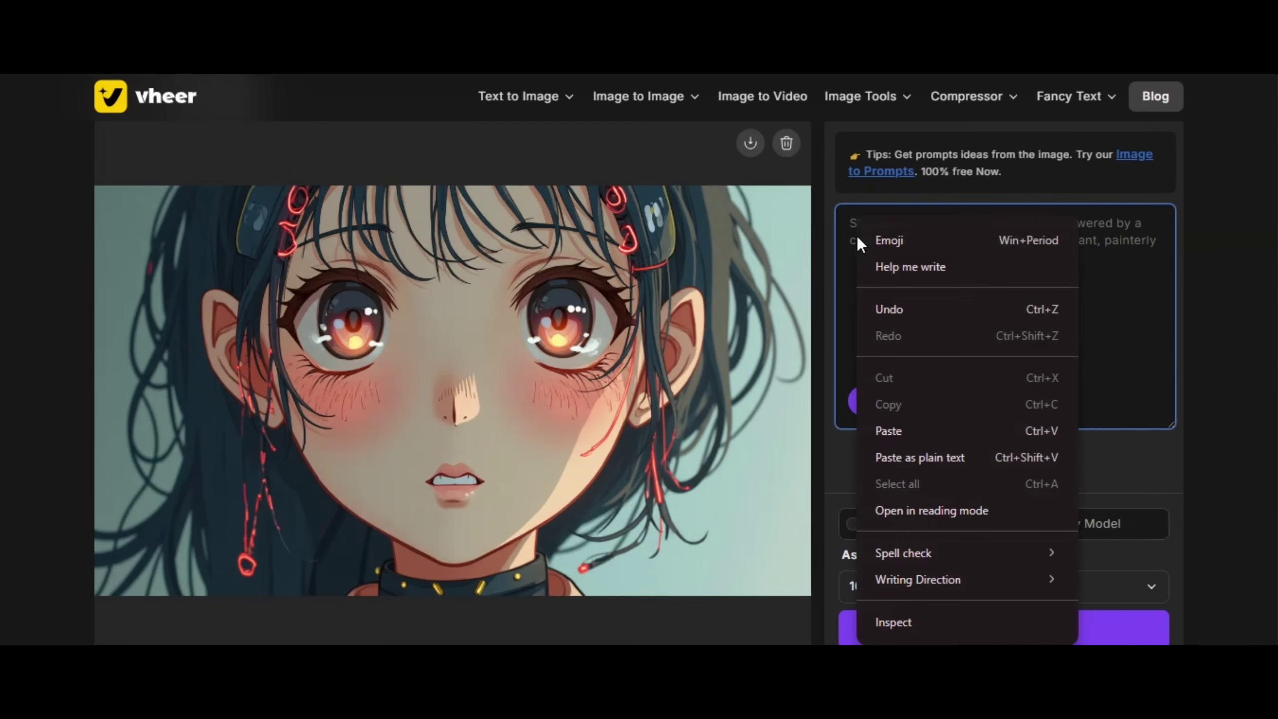
click(900, 431)
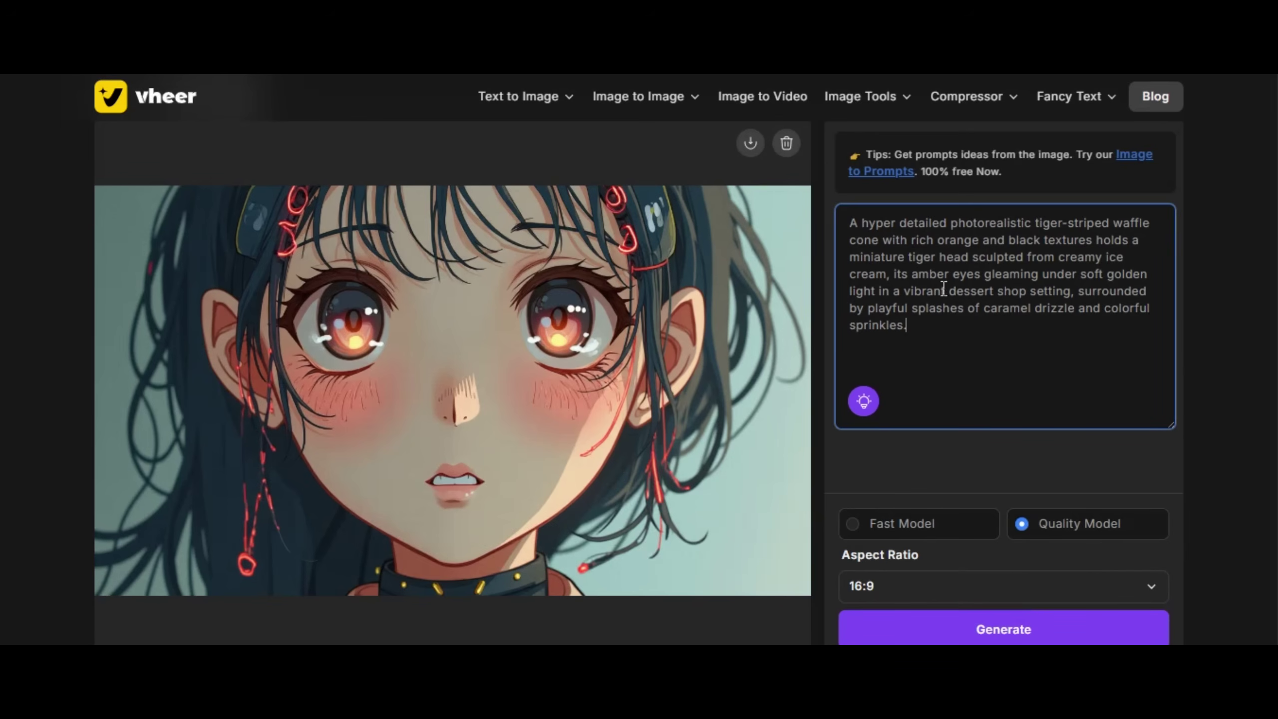
click(972, 630)
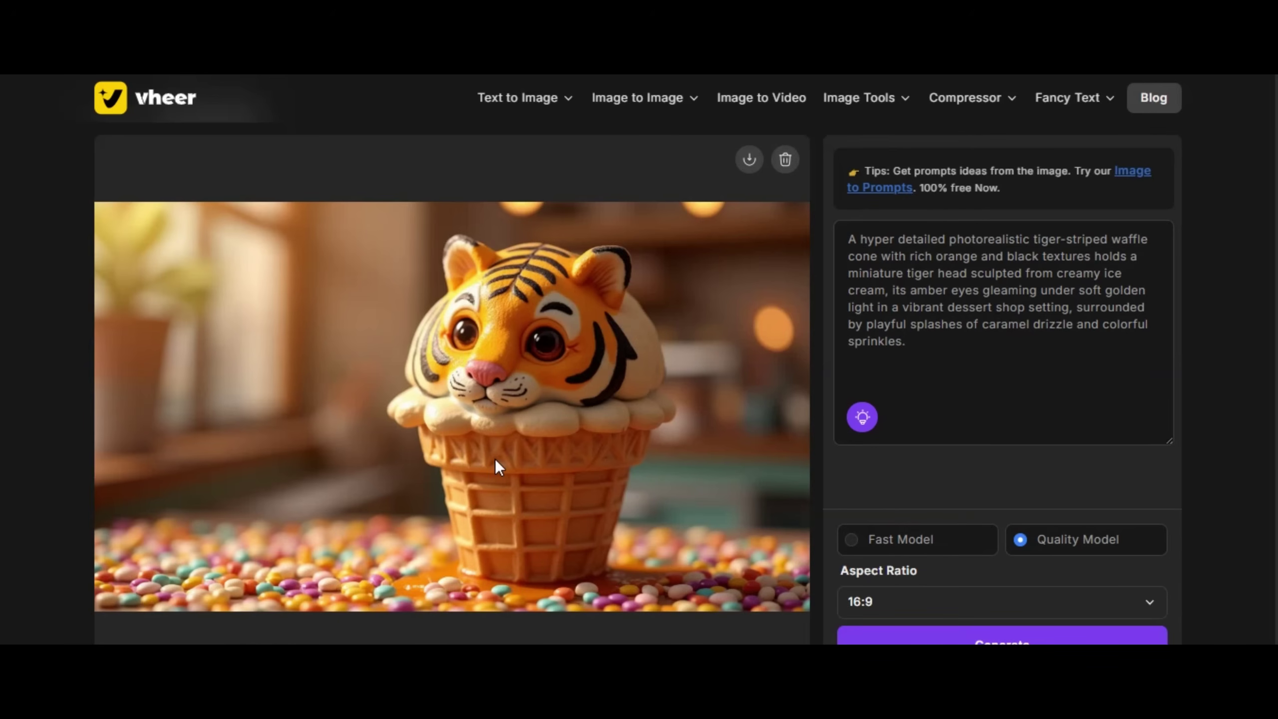
scroll(765, 501, down, 2)
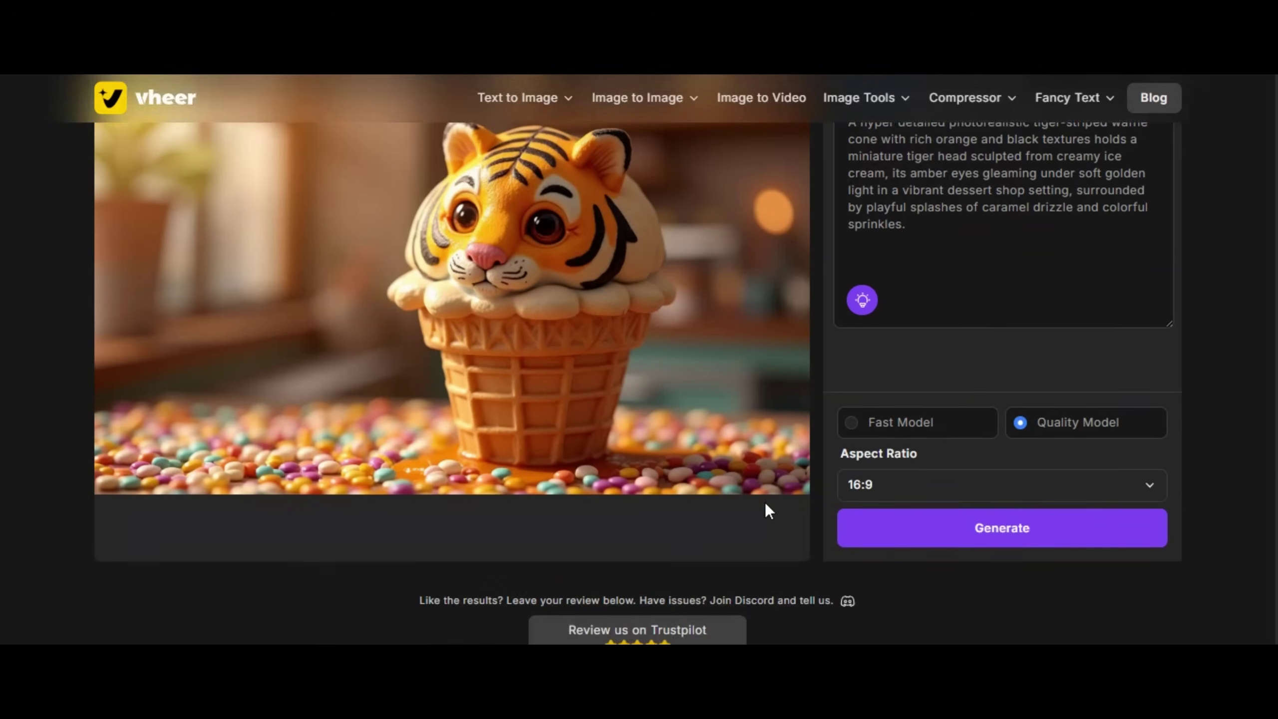
scroll(764, 501, up, 3)
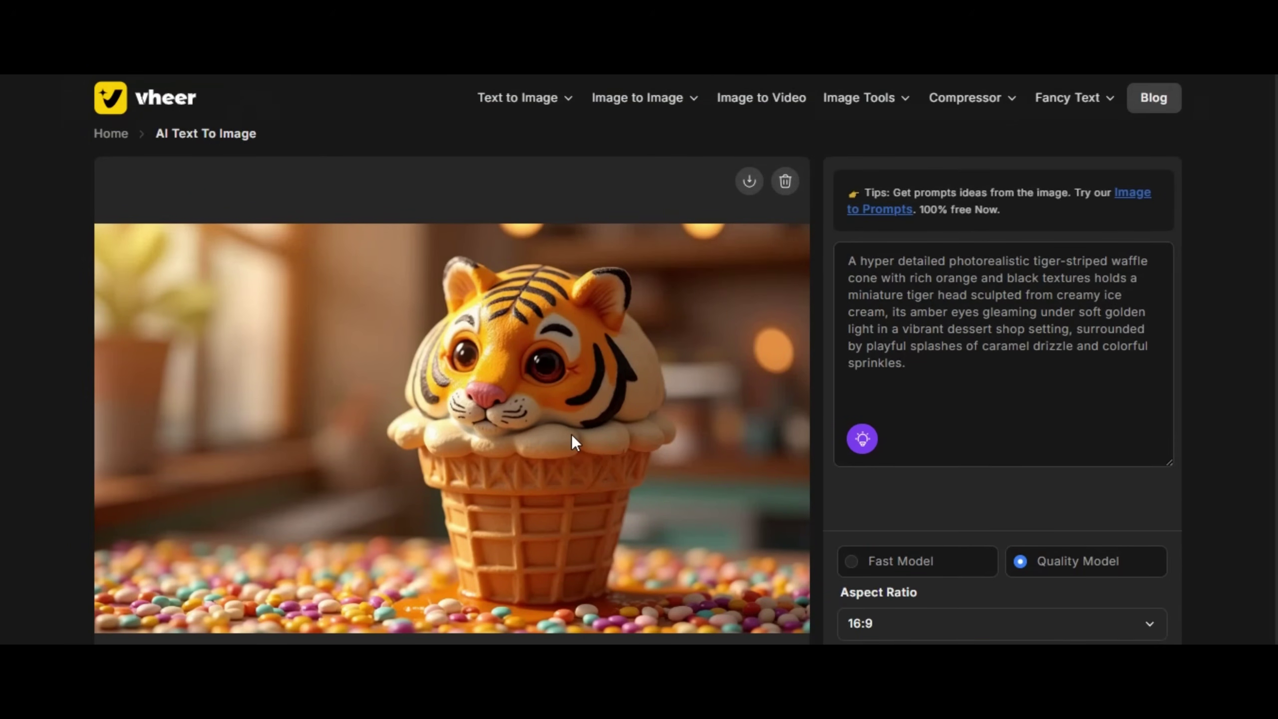
scroll(571, 433, down, 1)
Replace the prompt with the black-haired woman downtown prompt and generate it.
click(882, 327)
key(ctrl+a)
text(The gorgeous young  woman pulled her jacket down from her shoulders because of the heat, leather mini-skirt, bodice, flawless face, joyful gaze, pale skin, black hair, metropolis on background, intricate motifs, , highly detailed, digital painting, artstation, concept art, dynamic pose, smooth, sharp focus, illustration, Carne Griffiths, Michael Garmash, Frank Frazetta, Victo ngai, Jean Baptiste Monge, shiny aura)
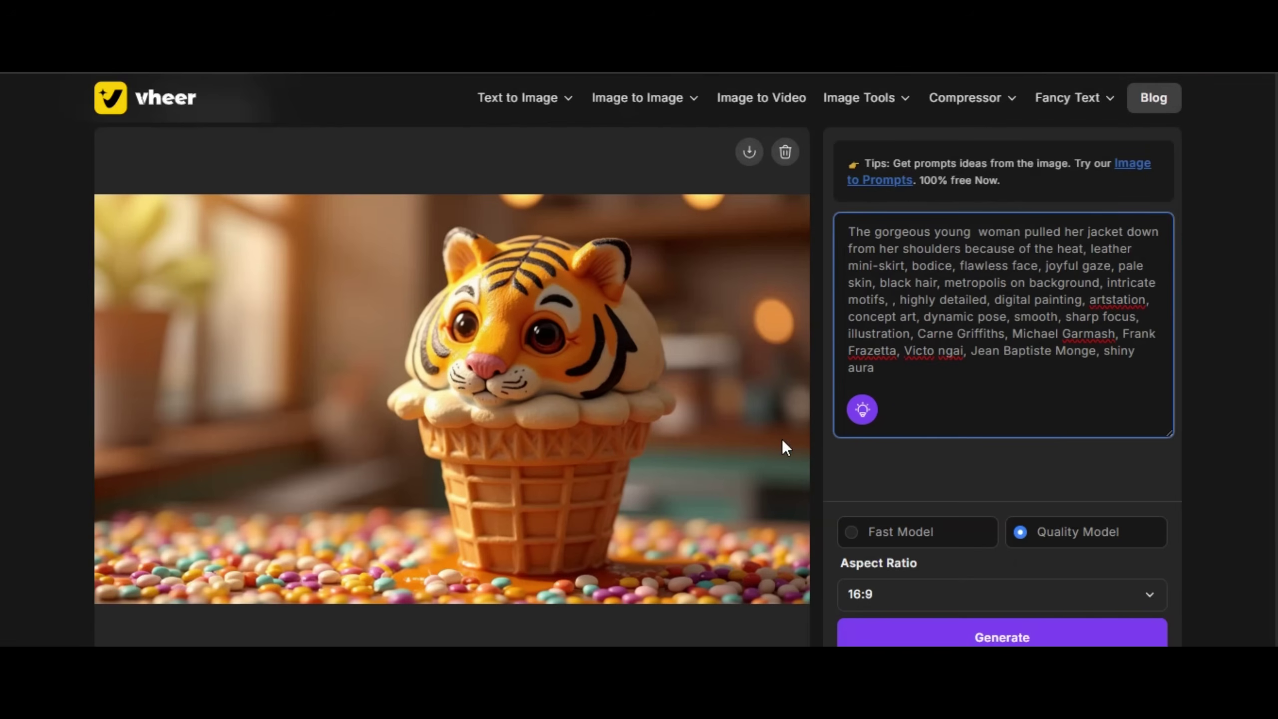
scroll(829, 588, down, 3)
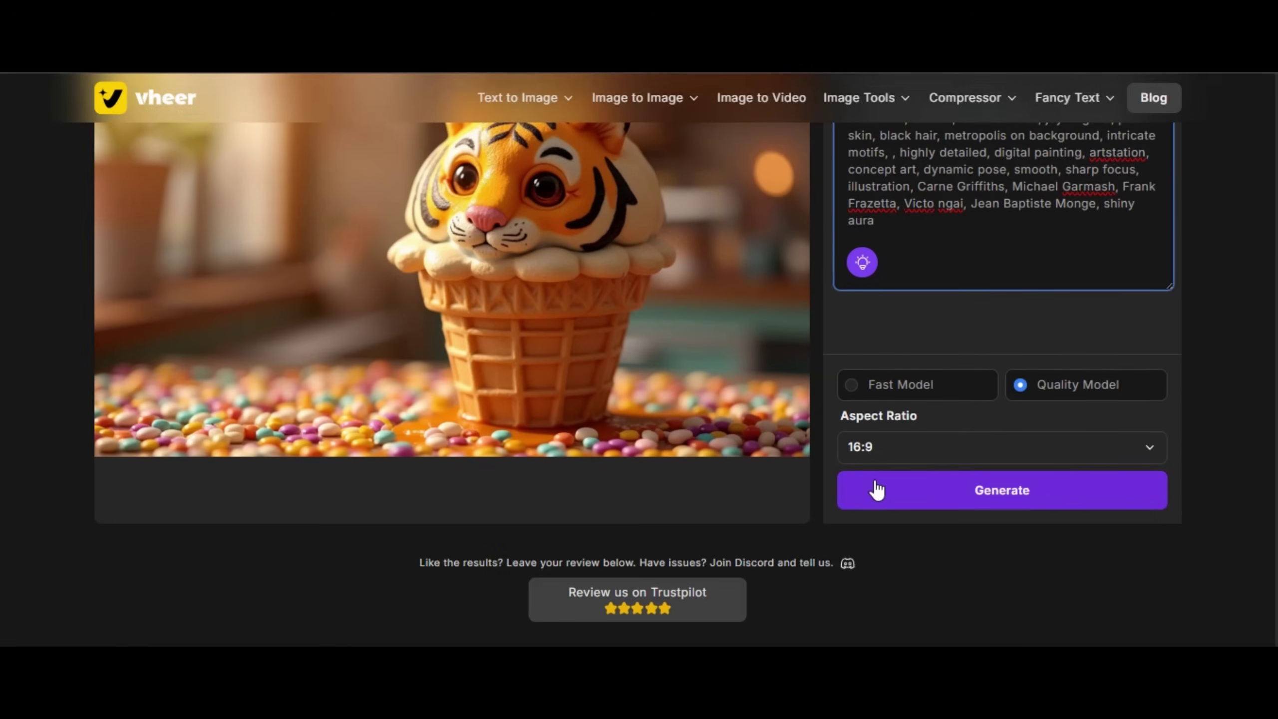
click(877, 488)
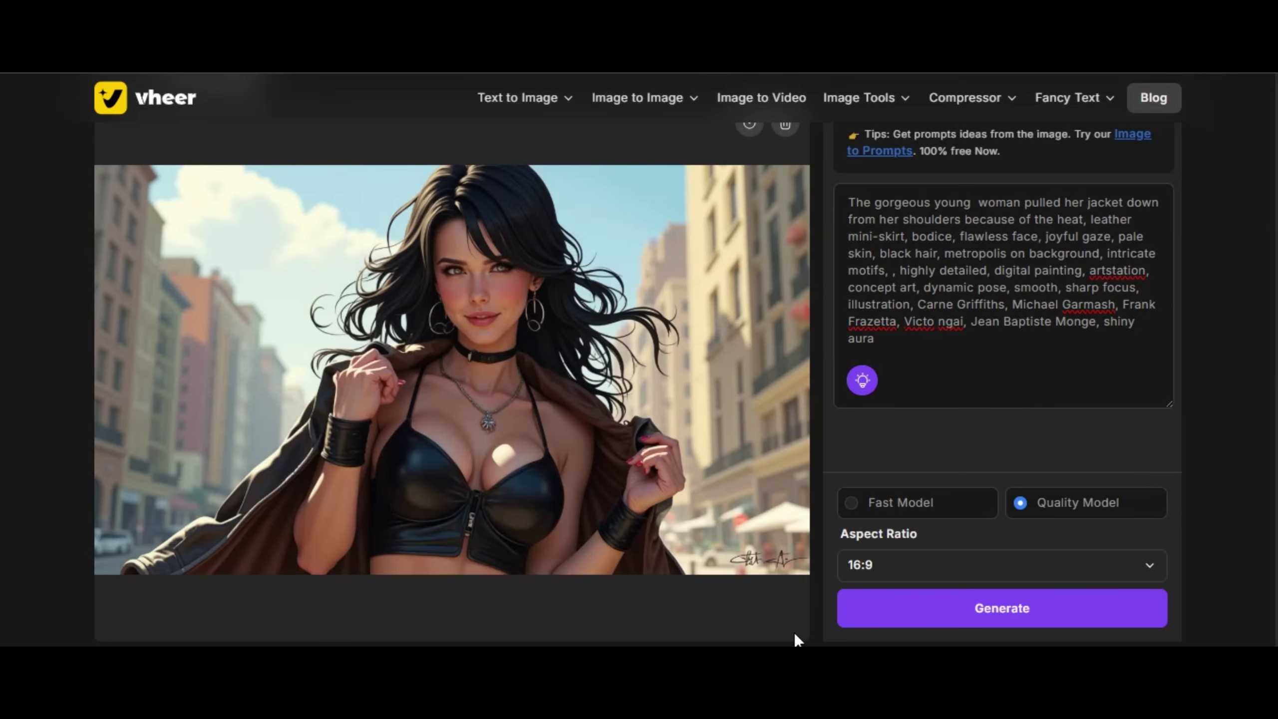
scroll(804, 538, down, 3)
scroll(805, 537, up, 3)
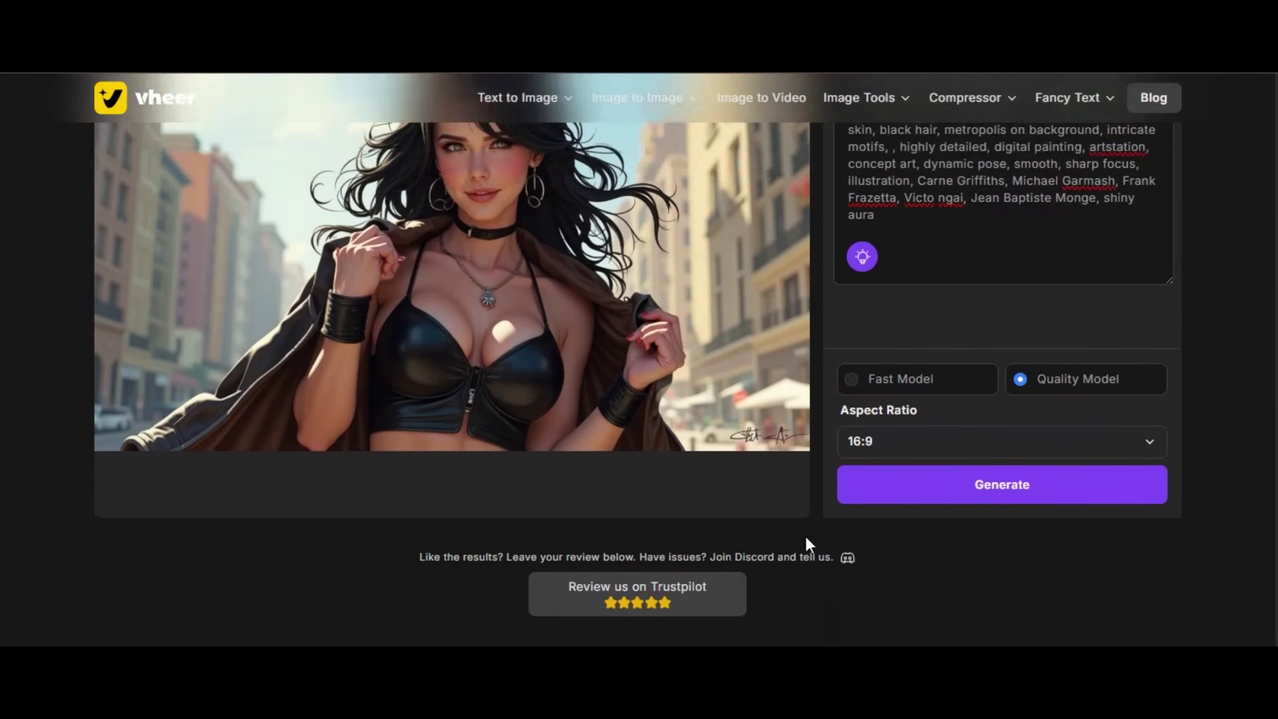
scroll(804, 535, up, 1)
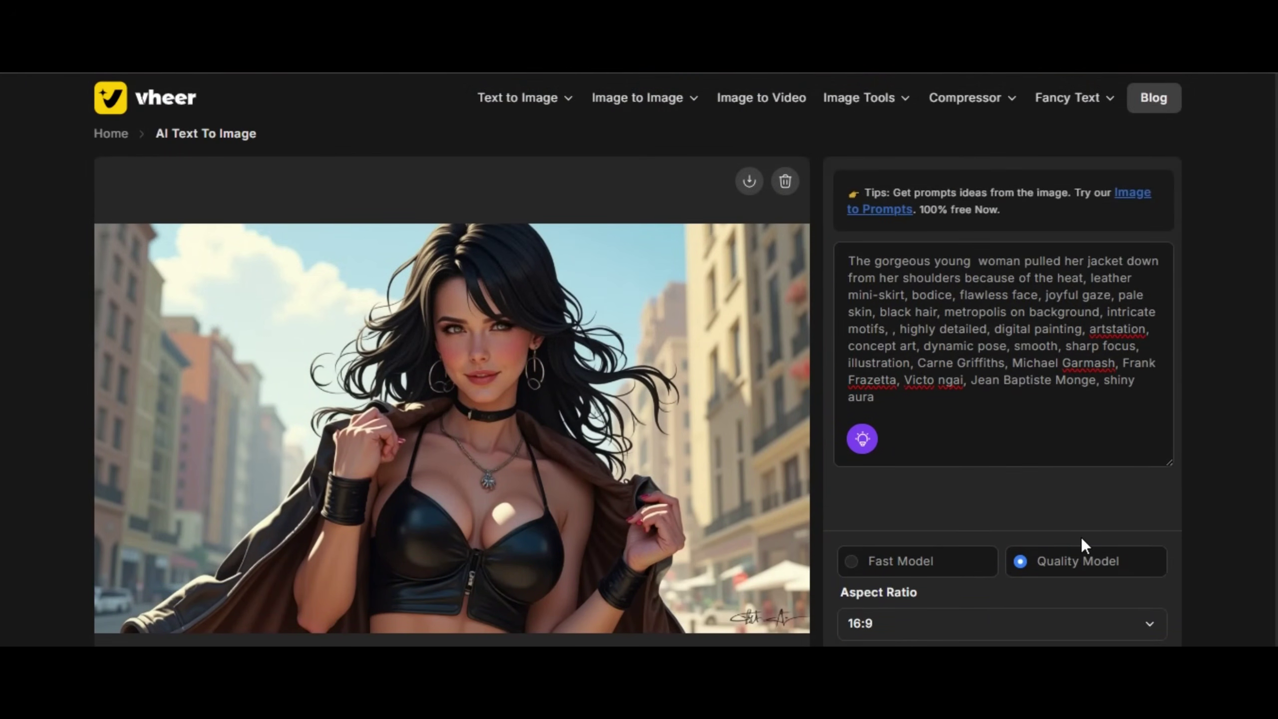
scroll(1079, 537, down, 2)
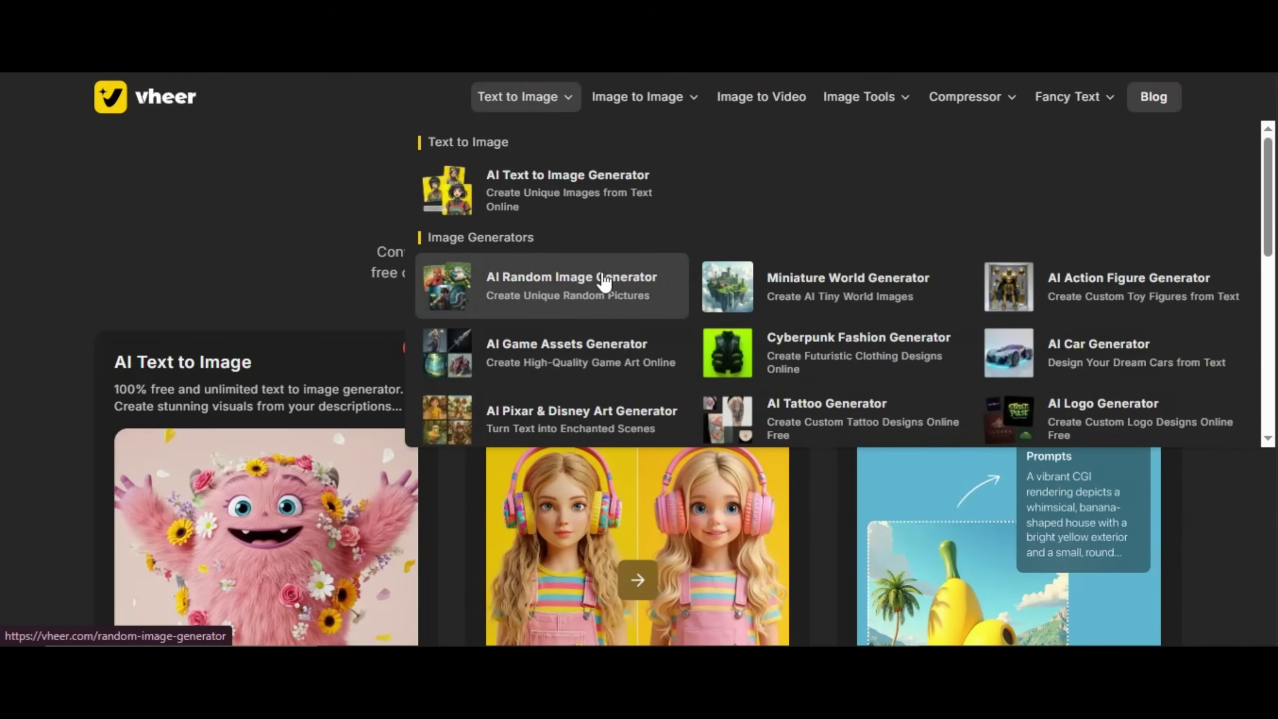
Open the AI Car Generator tool and choose the Cyberpunk car style.
click(1120, 355)
scroll(428, 453, down, 10)
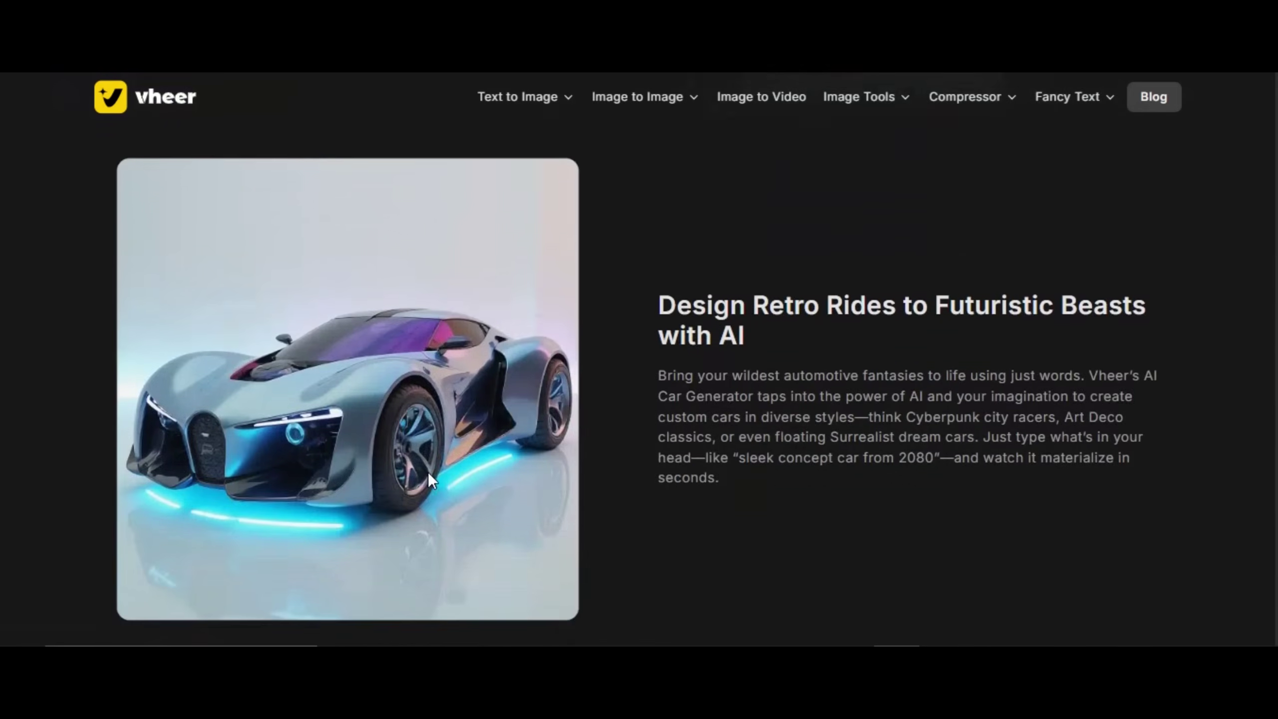
scroll(194, 385, up, 10)
click(193, 385)
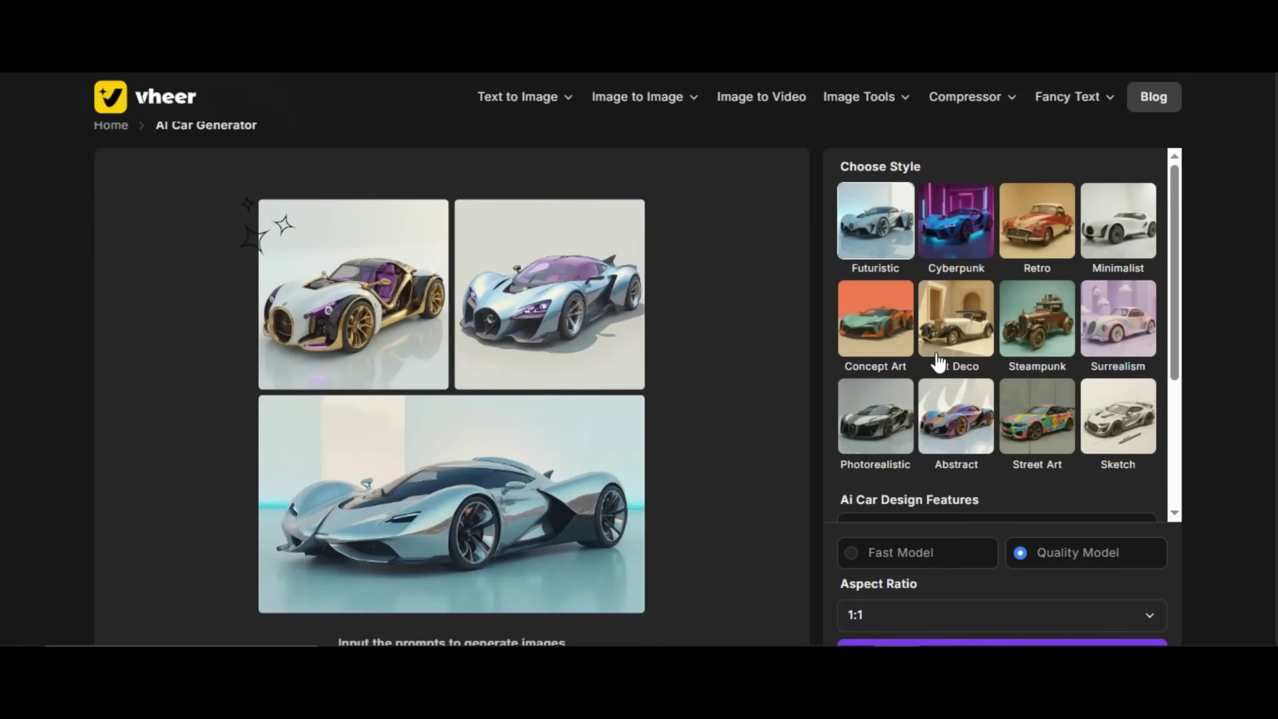
click(944, 225)
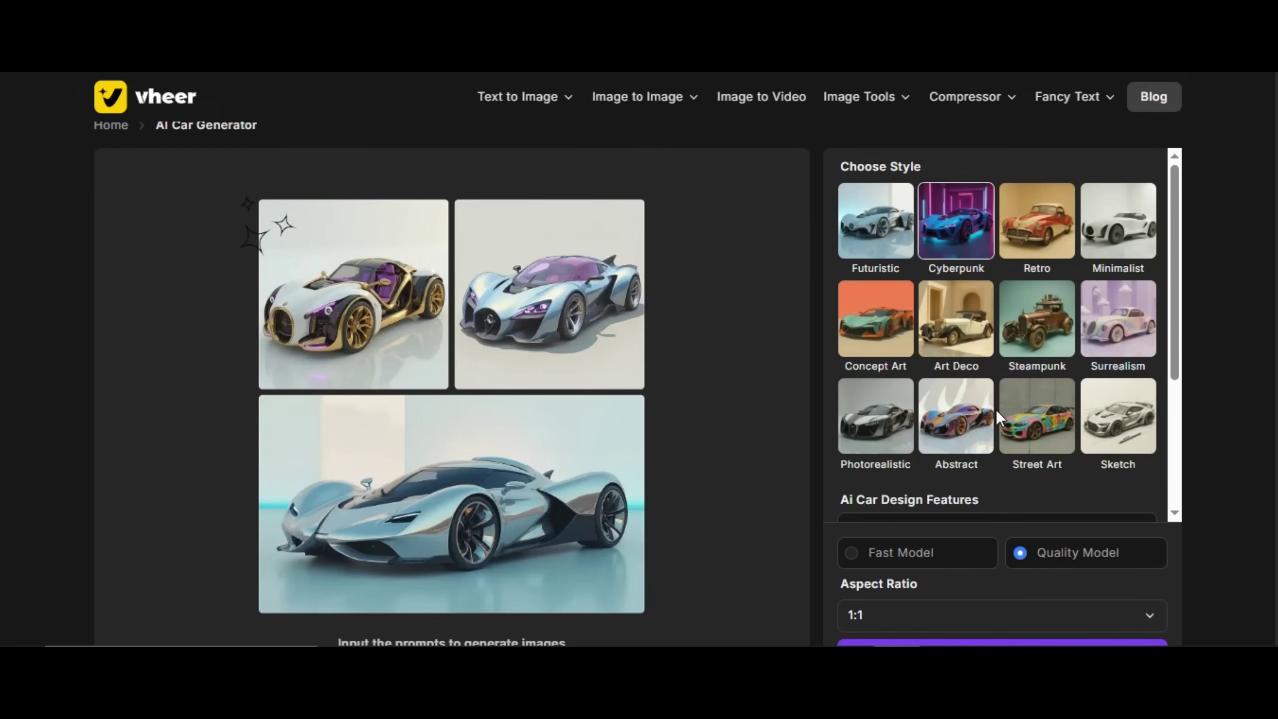
Review the car Design, Color and Scene prompts.
scroll(999, 418, down, 4)
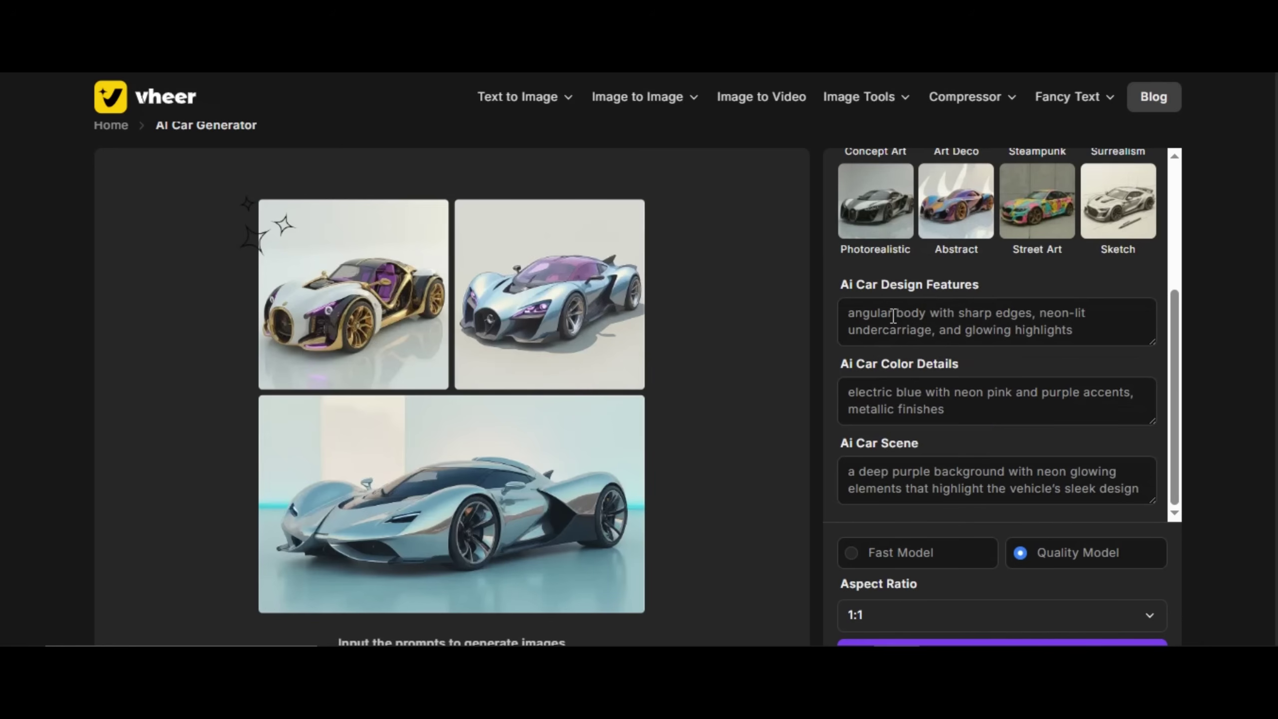
click(910, 319)
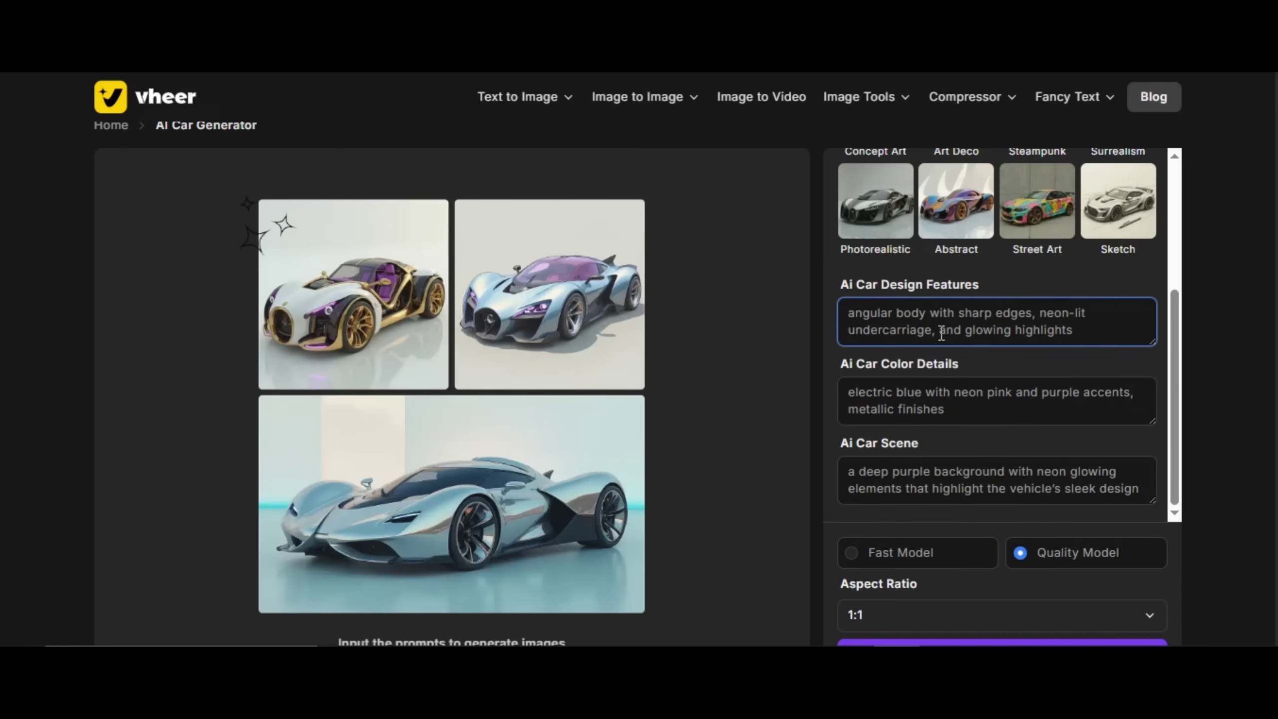
click(948, 408)
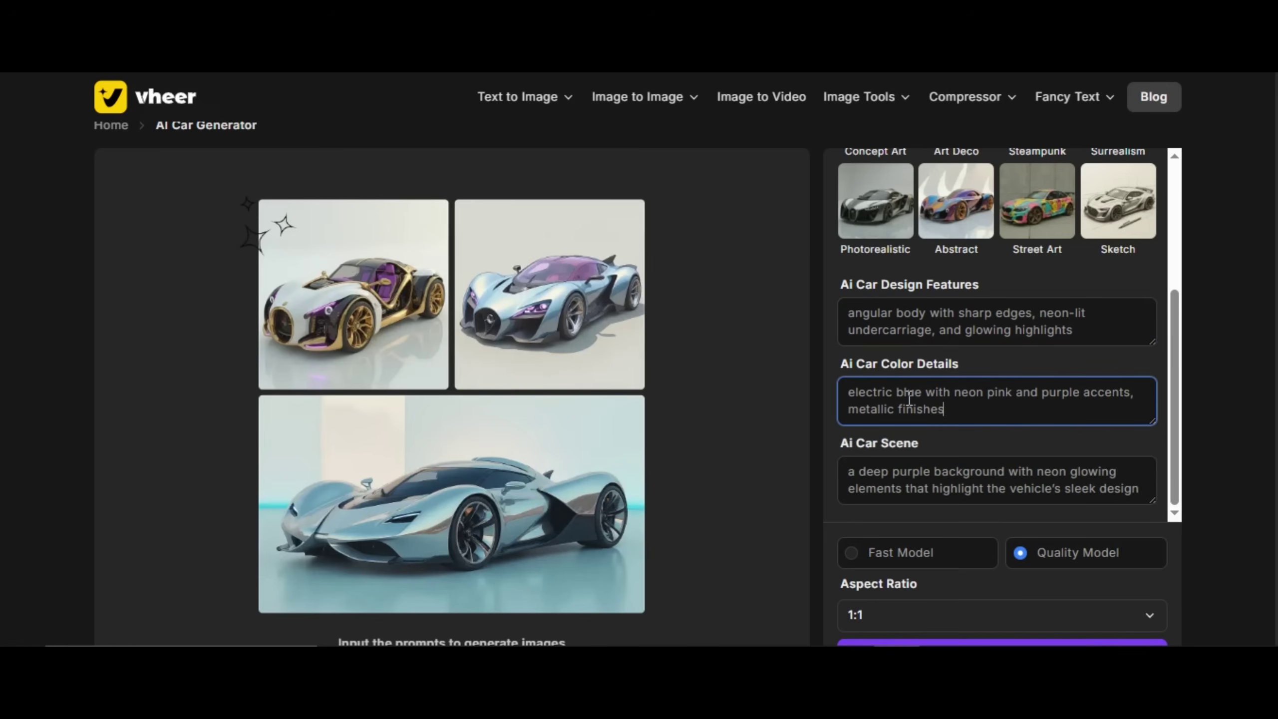
click(894, 477)
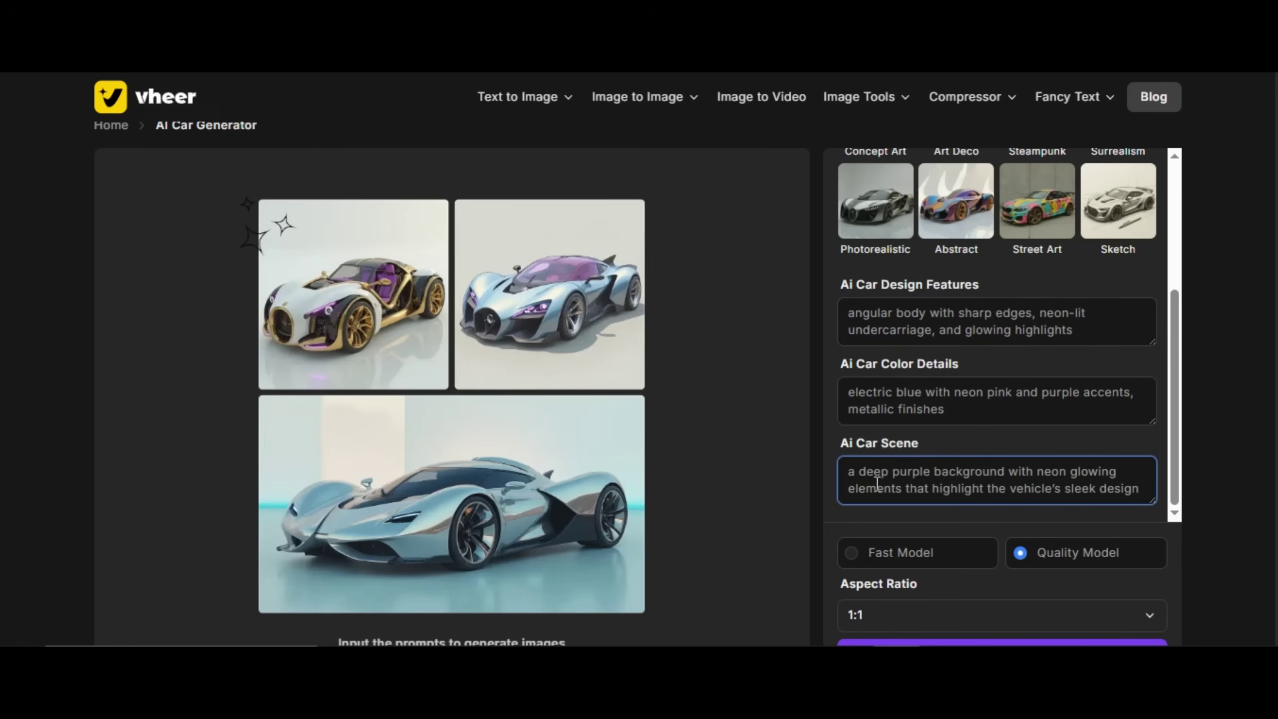
scroll(879, 500, down, 1)
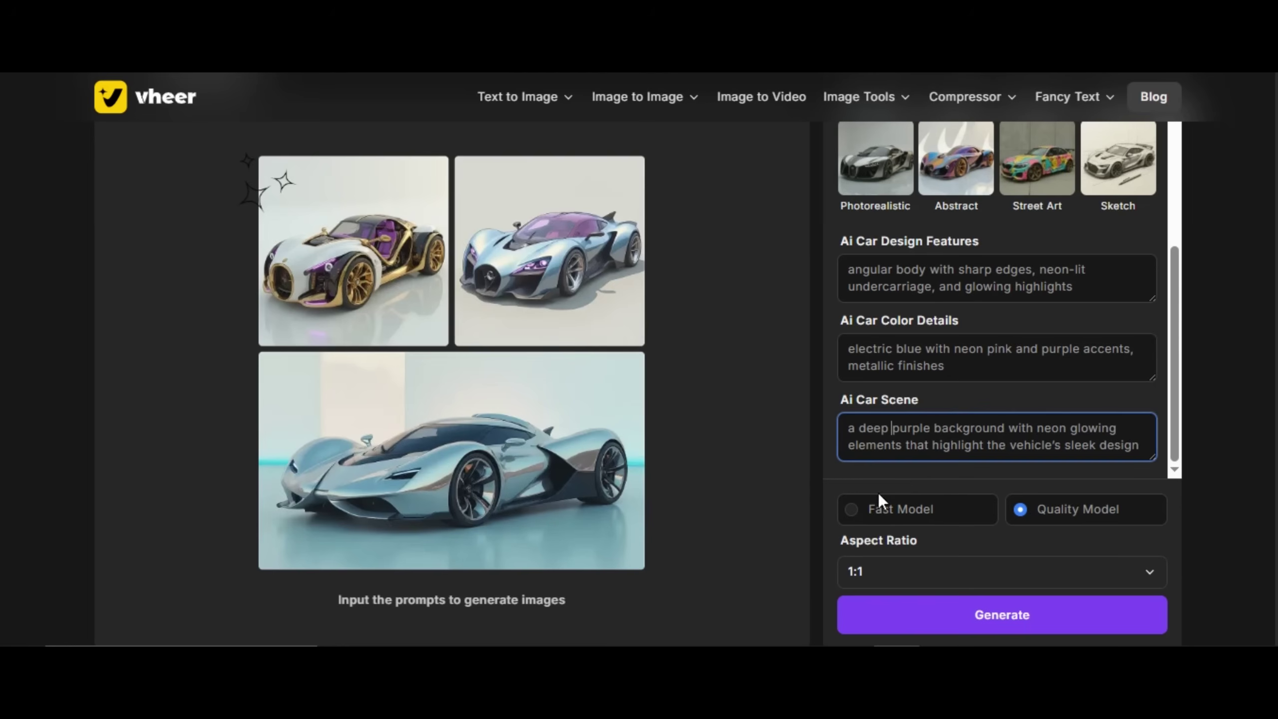
Keep Quality Model, set Aspect Ratio to 16:9, and generate the cyberpunk car image.
click(851, 509)
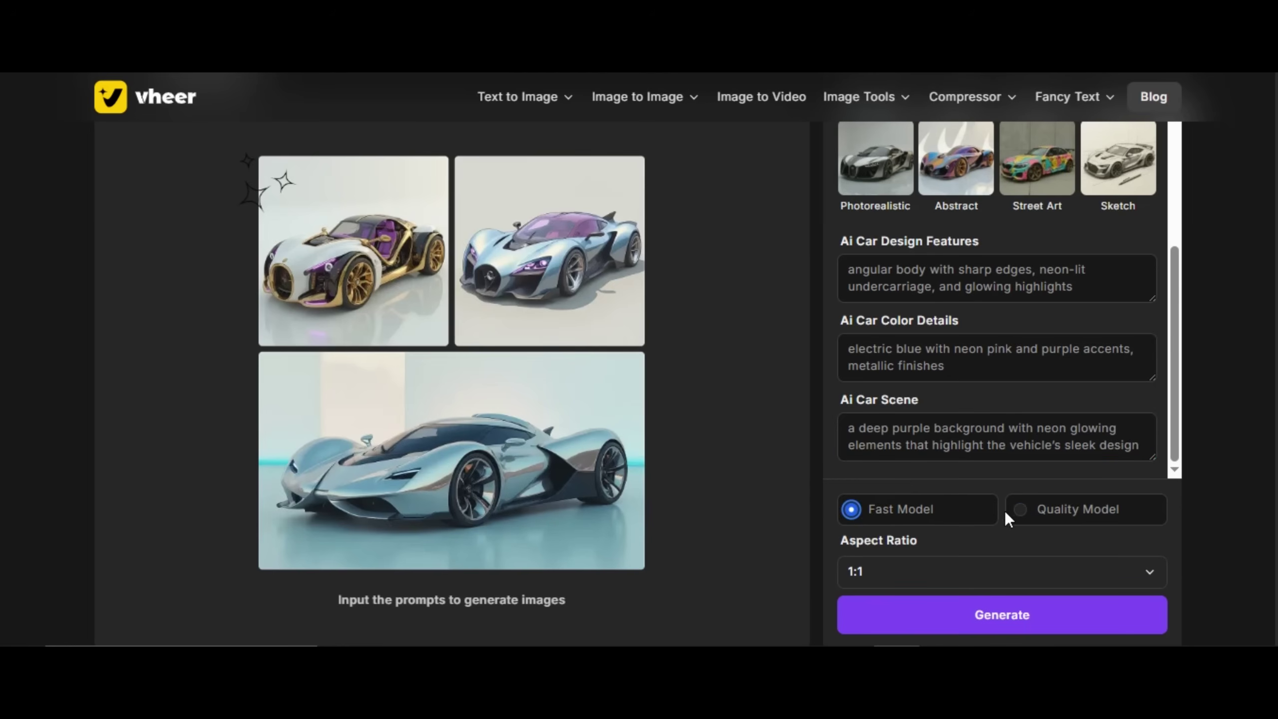
click(1020, 514)
scroll(1077, 516, down, 2)
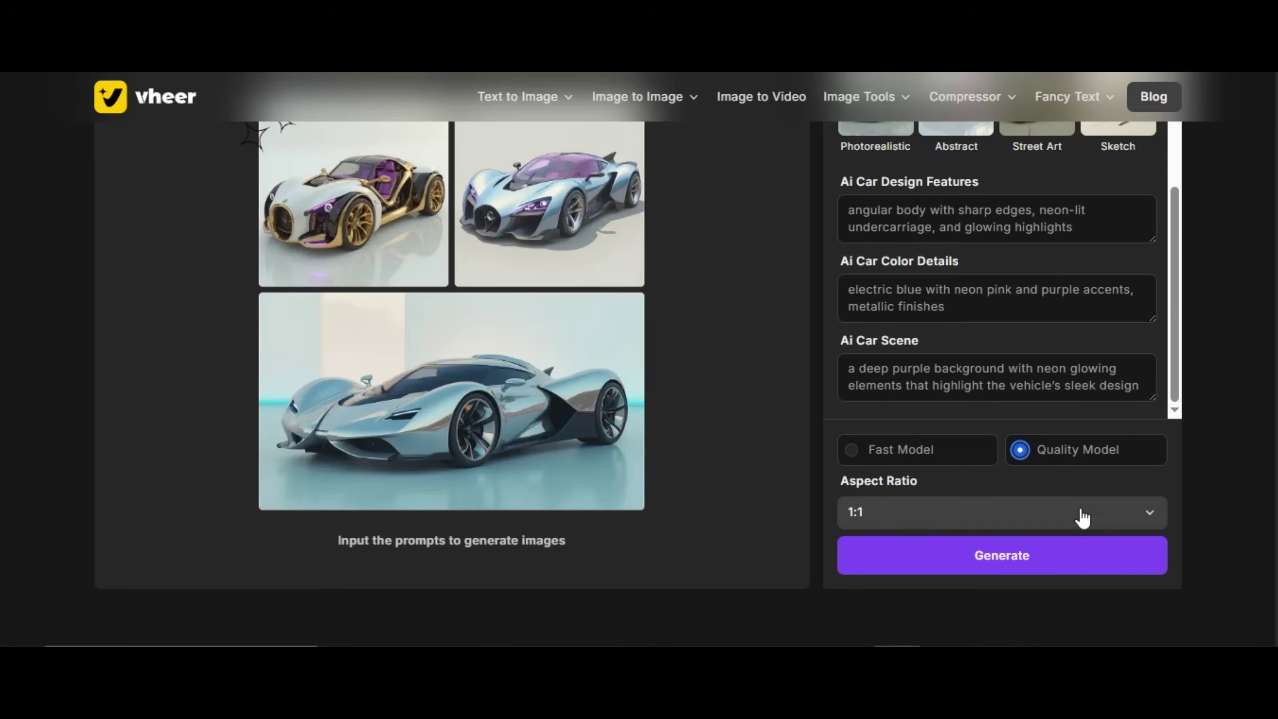
click(1081, 517)
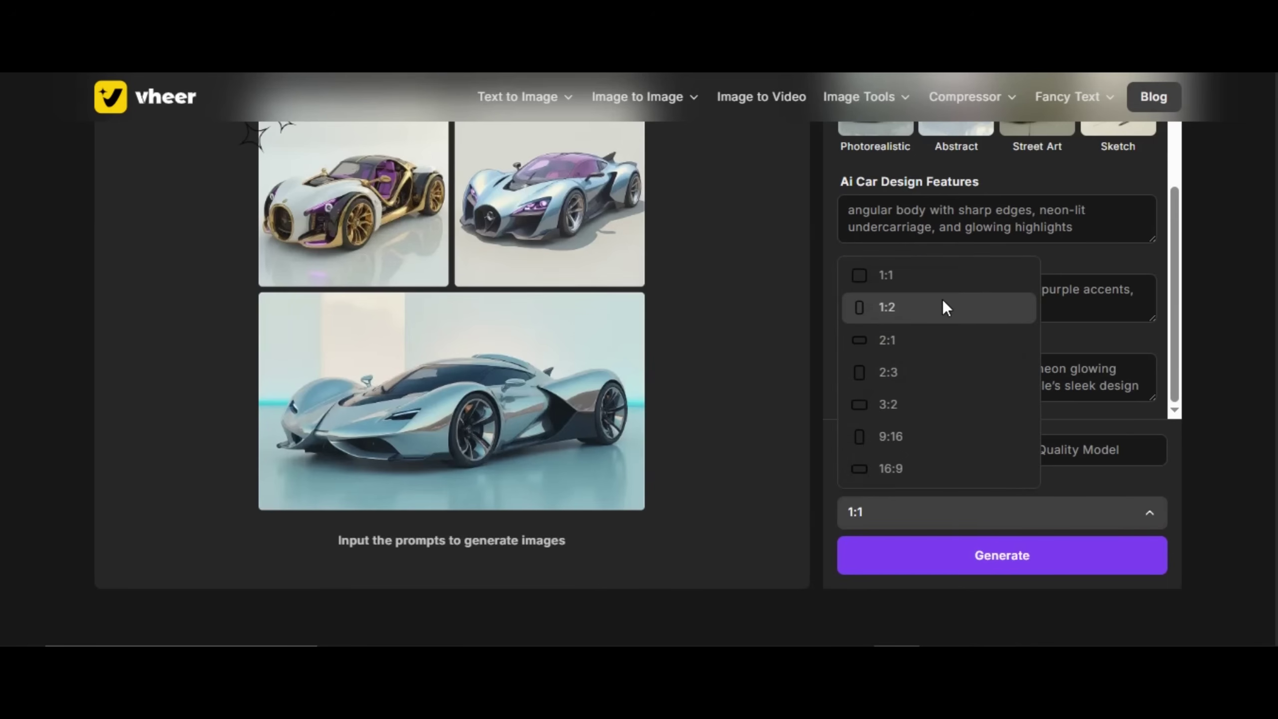
click(963, 468)
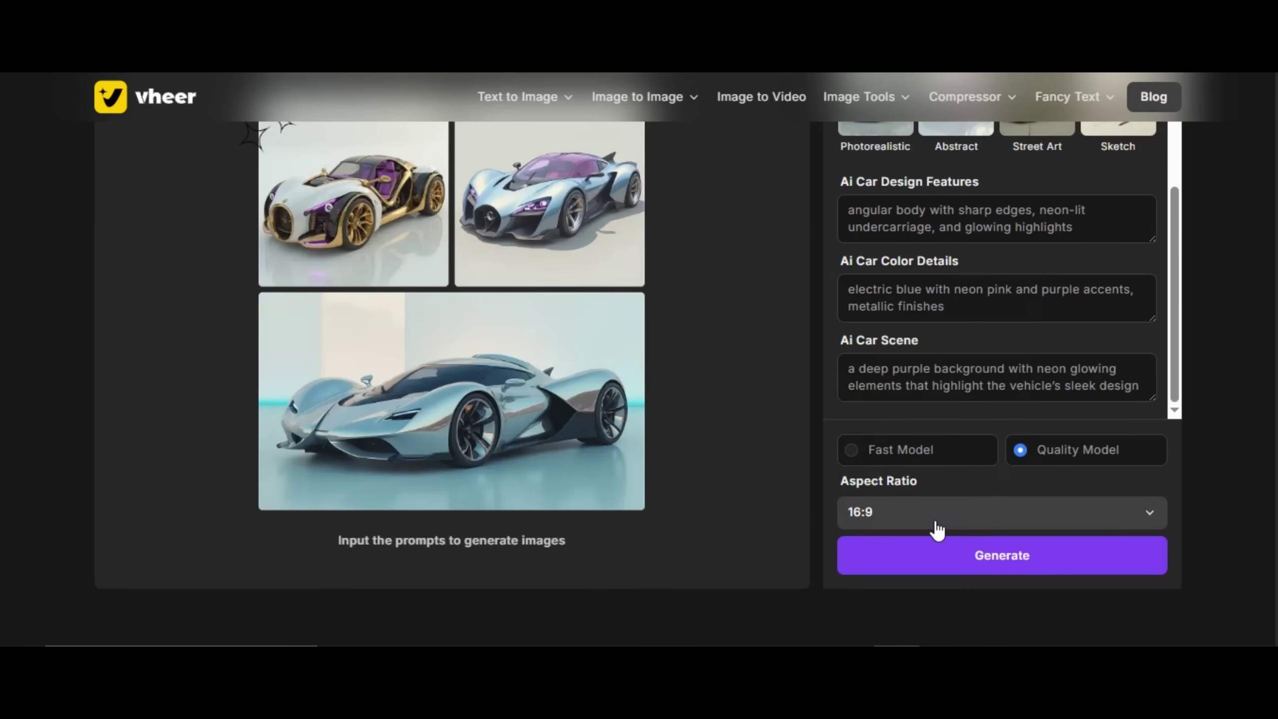
click(957, 558)
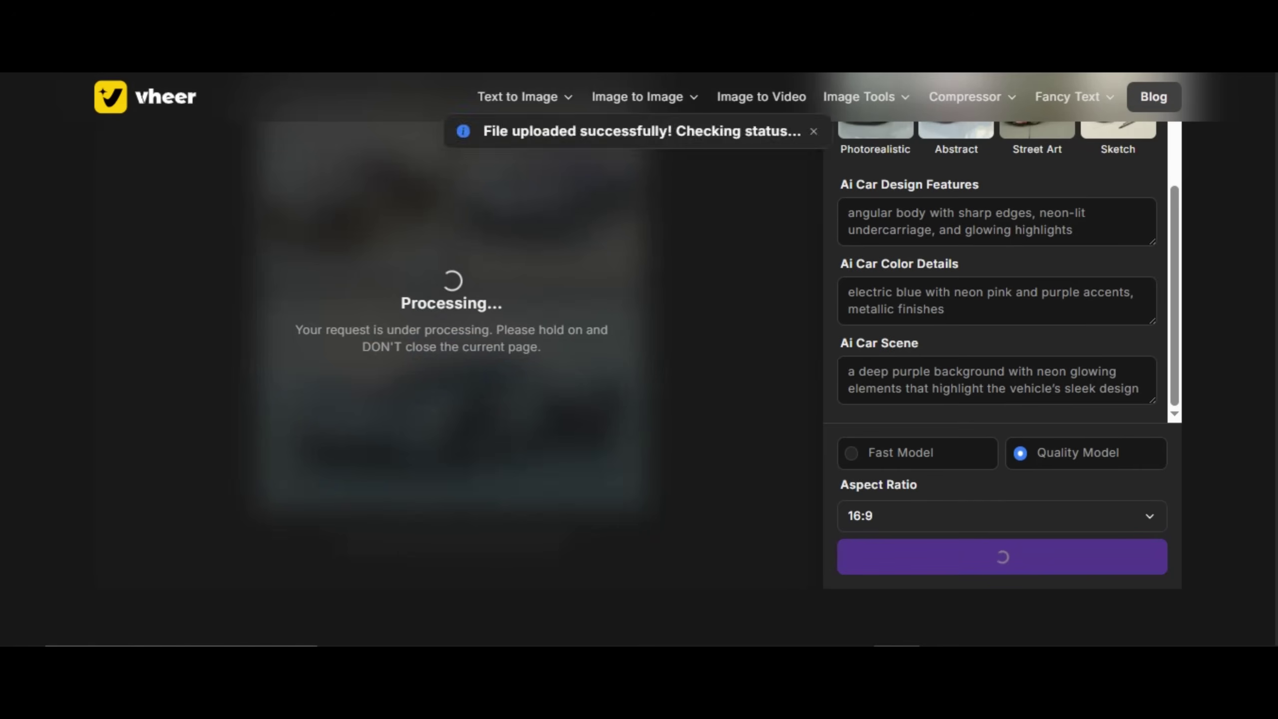
scroll(752, 449, up, 2)
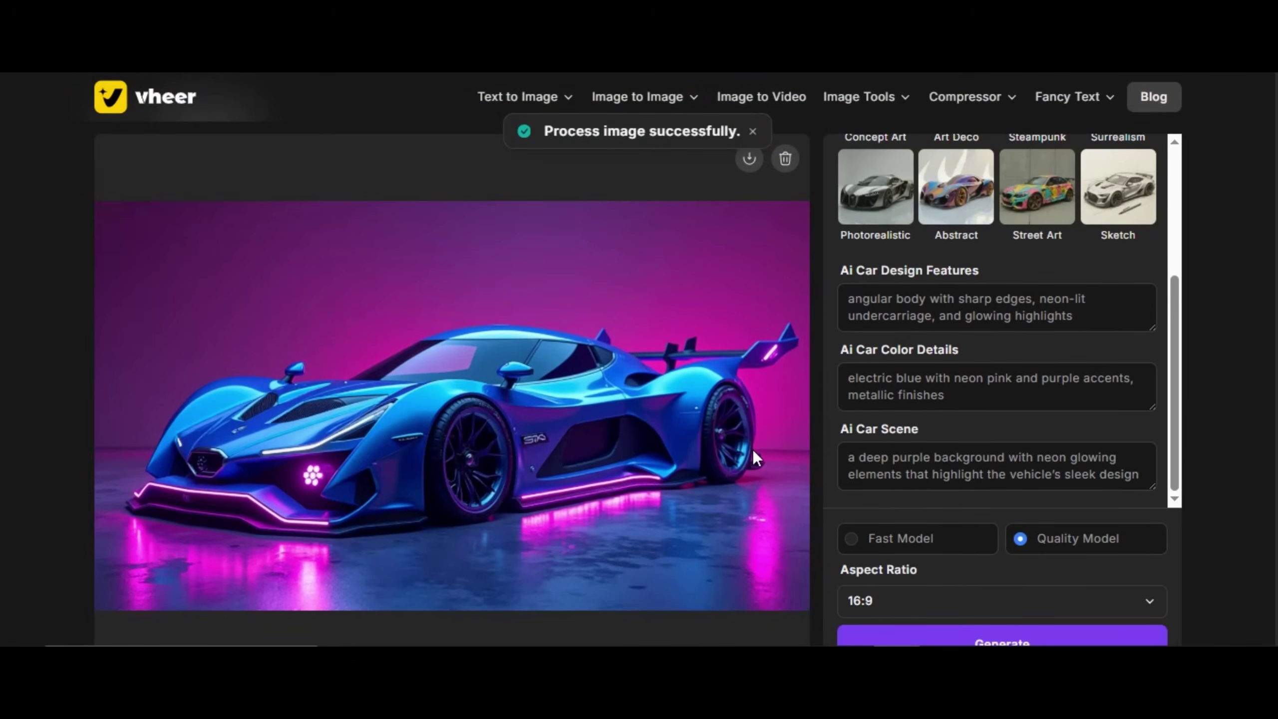
scroll(828, 518, up, 1)
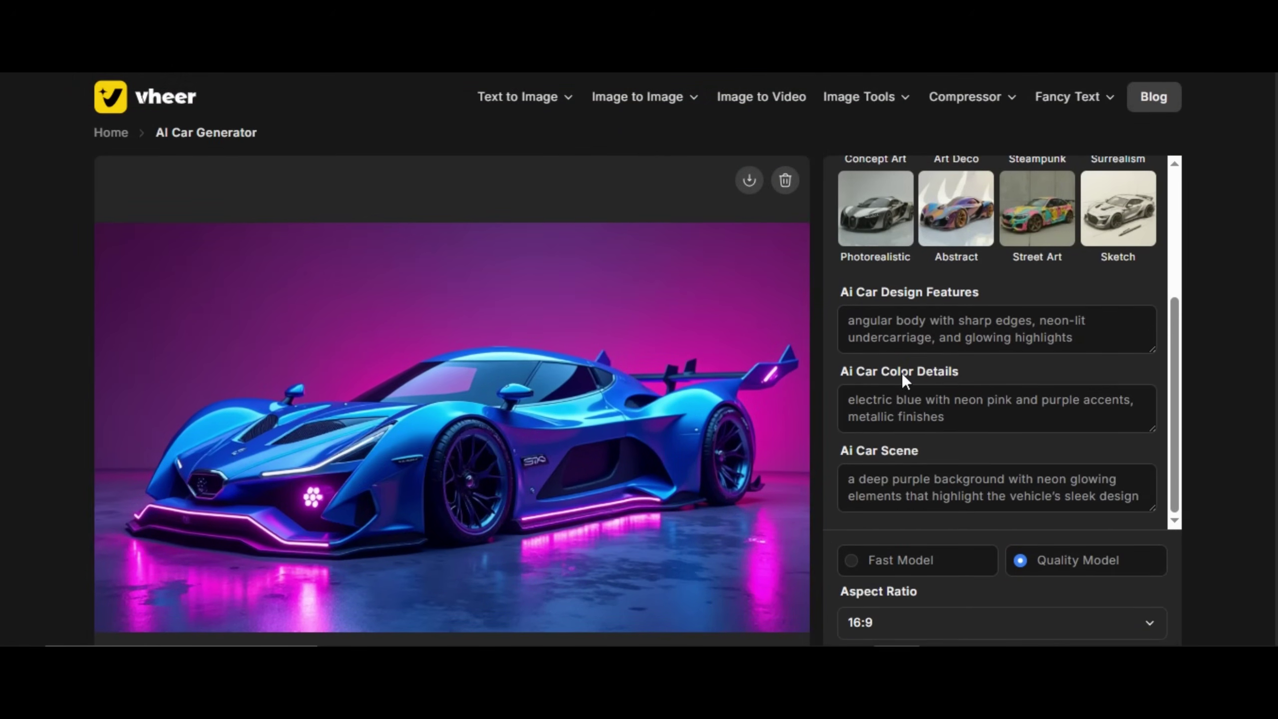
scroll(901, 372, up, 5)
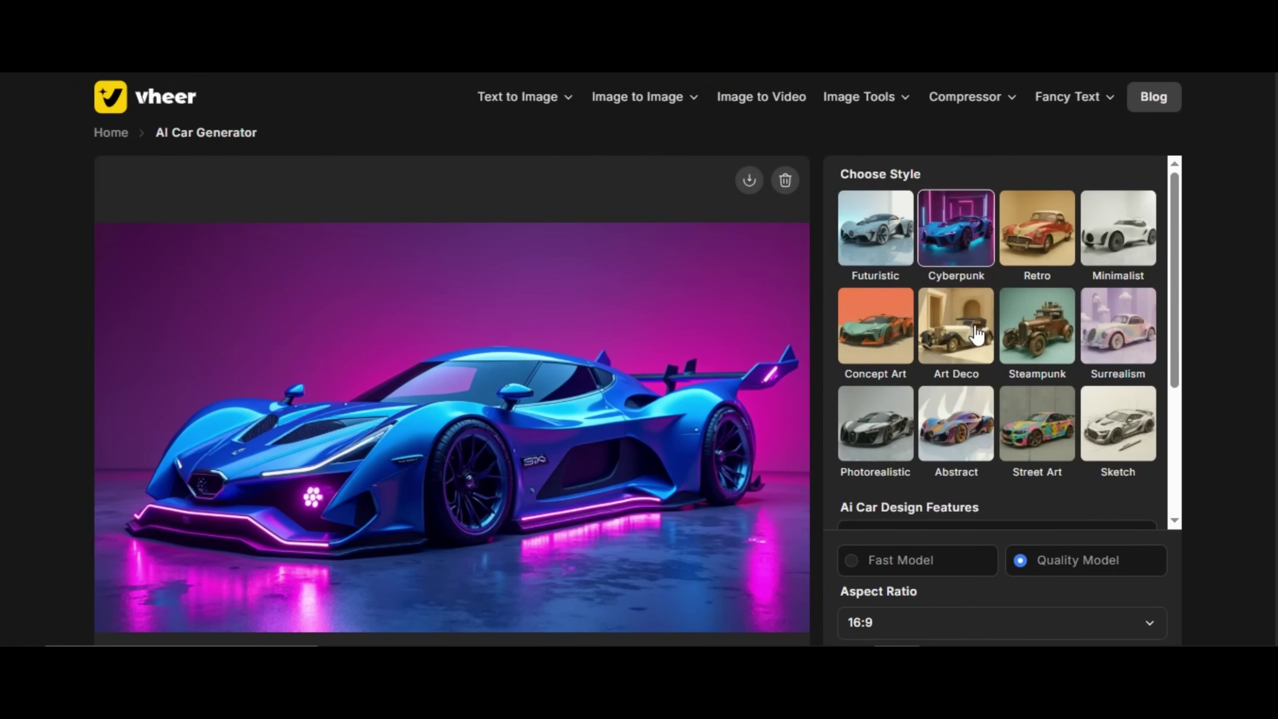
Generate a car image in the Futuristic style.
click(1021, 330)
click(877, 236)
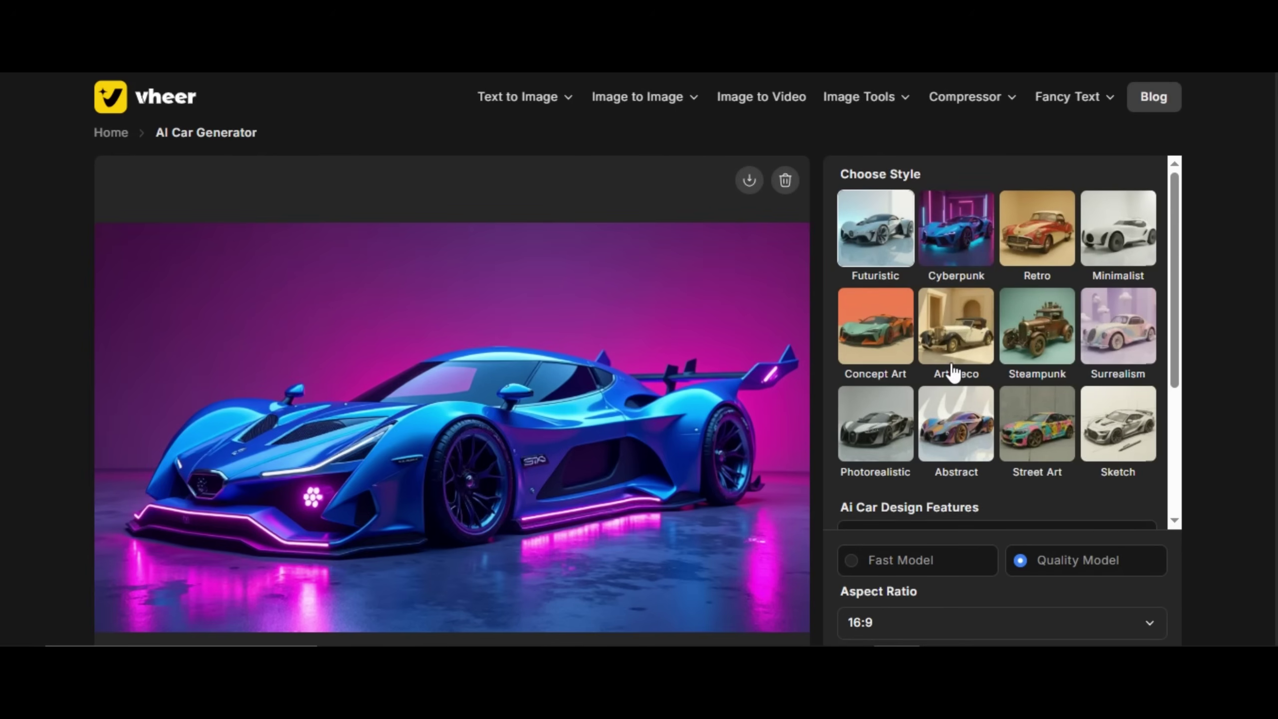
scroll(912, 342, down, 4)
scroll(938, 494, down, 2)
click(865, 539)
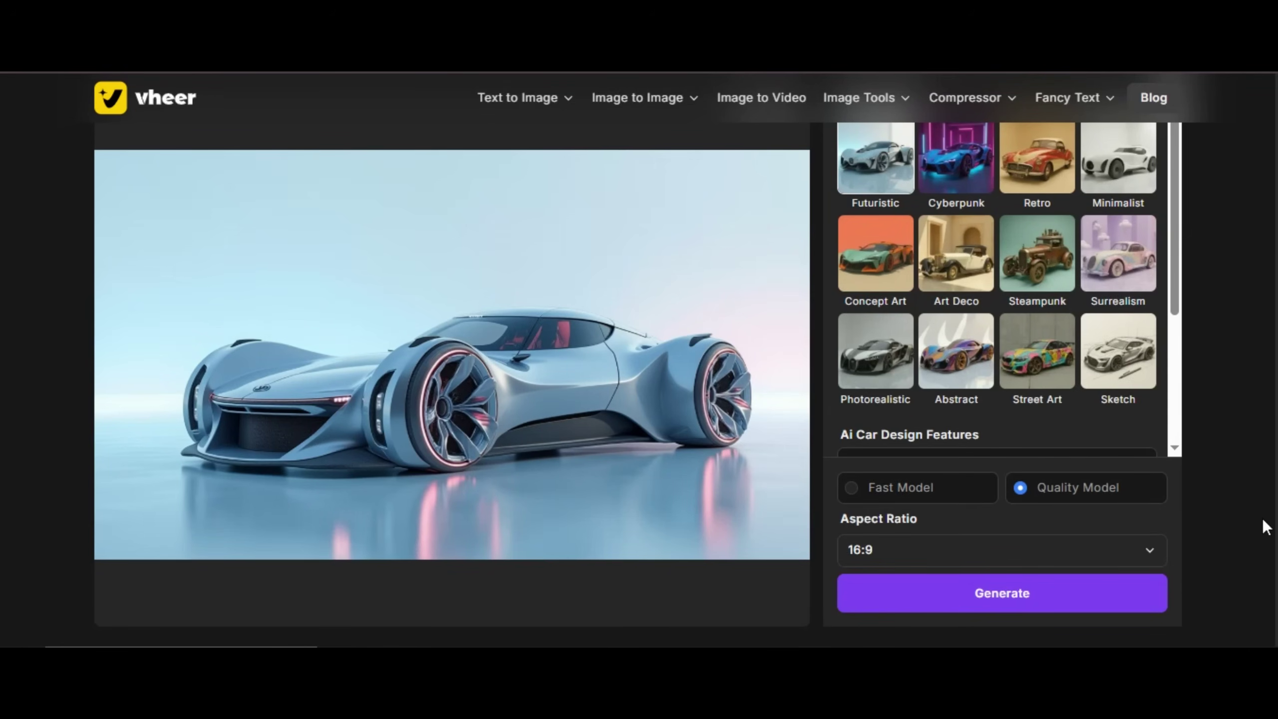
Switch the style to Steampunk and generate the brass steampunk car image.
scroll(763, 482, up, 1)
click(1036, 296)
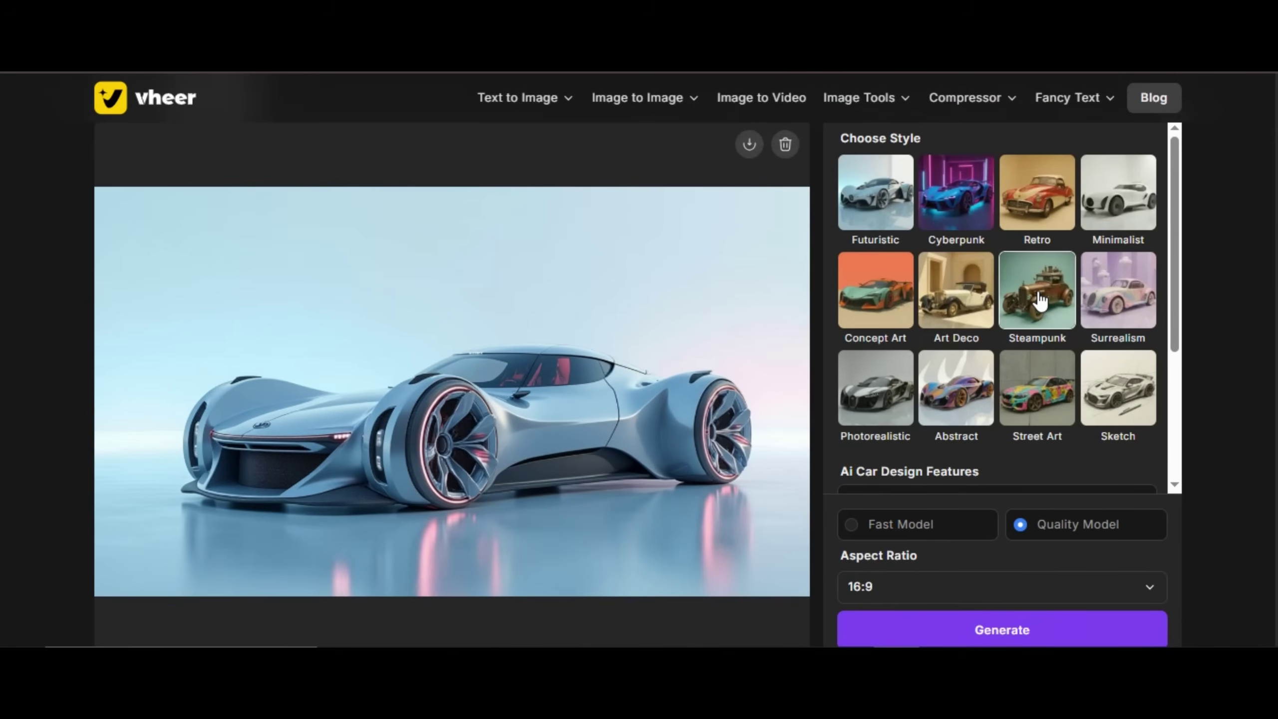
scroll(1022, 524, down, 2)
scroll(1007, 418, down, 3)
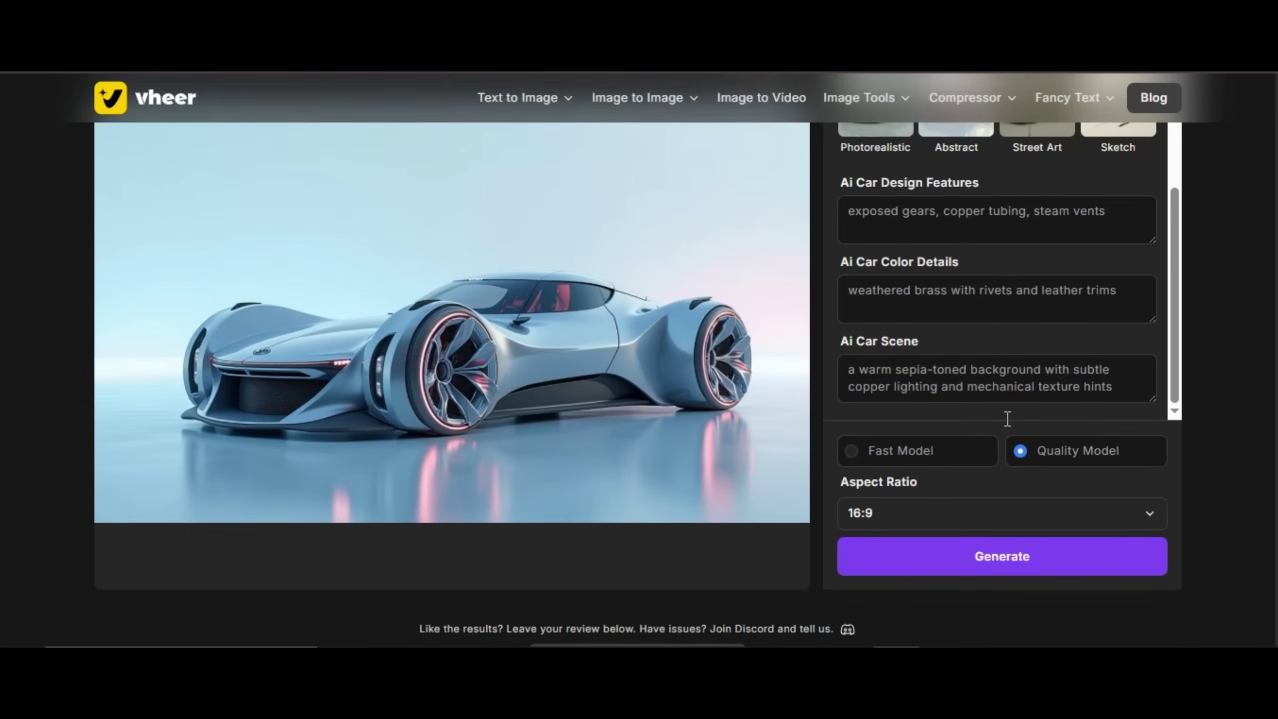
click(987, 573)
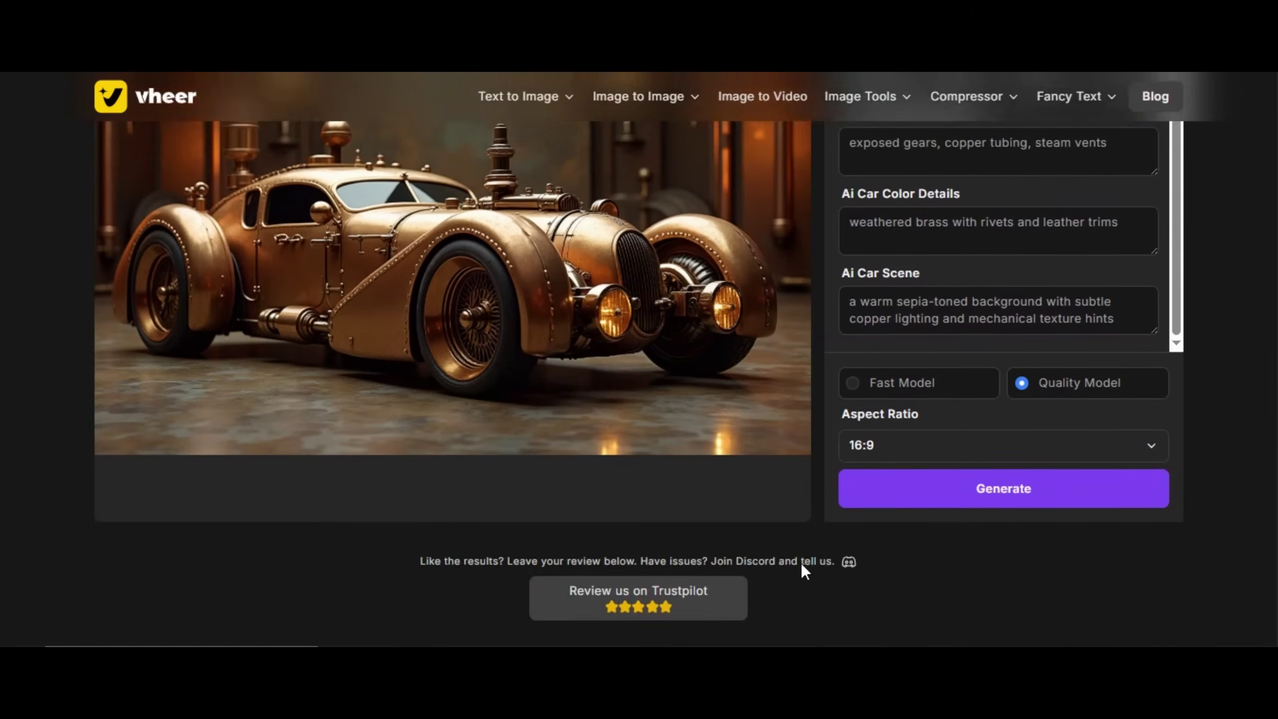
scroll(801, 563, up, 3)
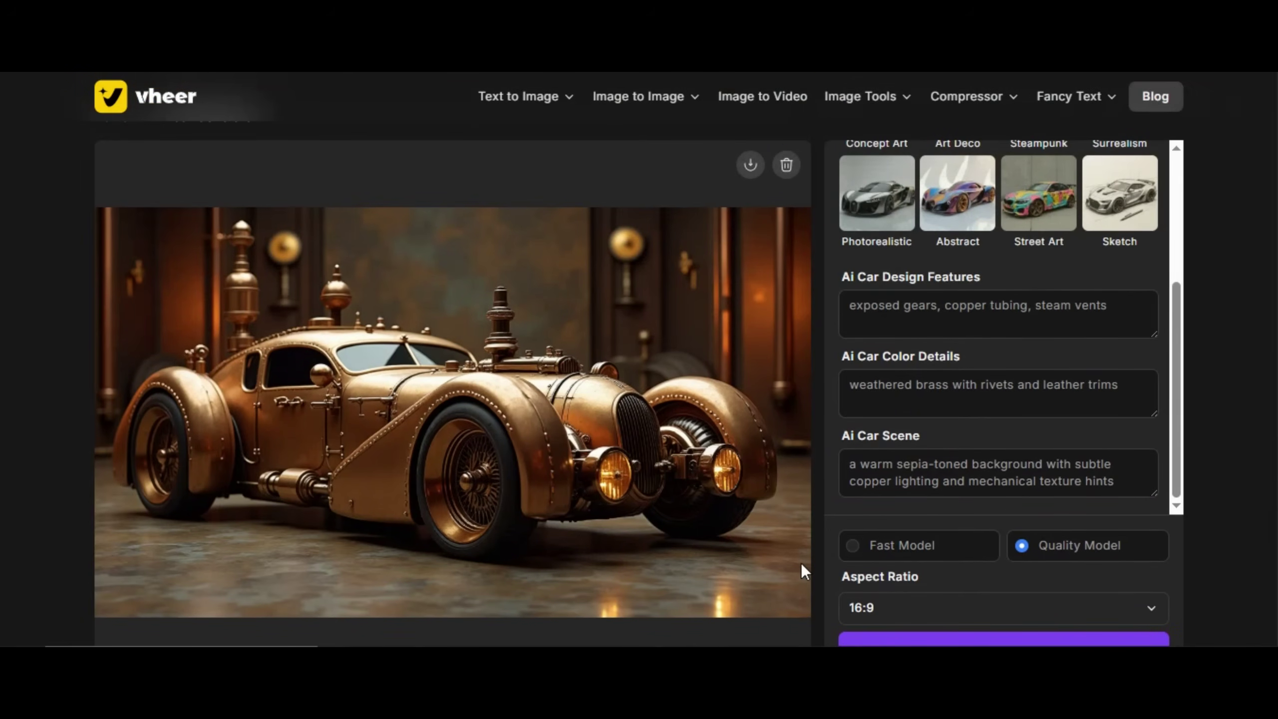
scroll(748, 561, down, 1)
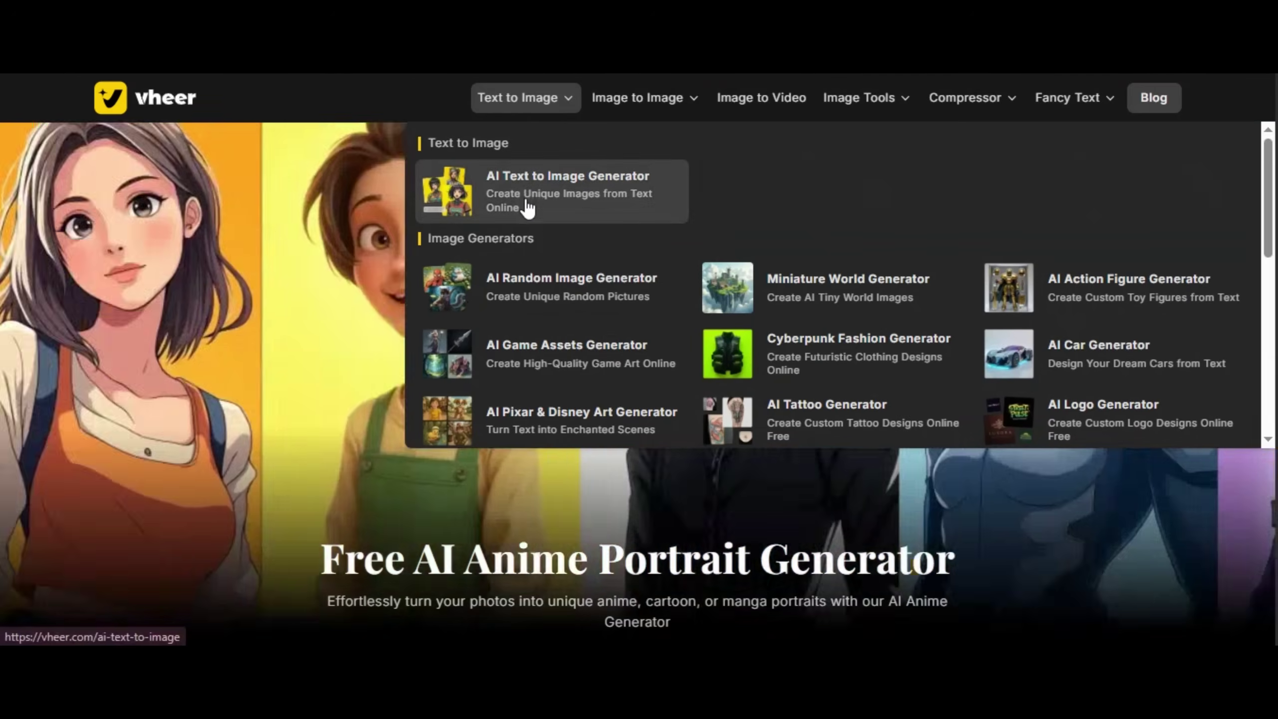
Open the Anime Portrait Generator from Image to Image and launch Create Anime Portrait.
click(528, 206)
mouse_move(653, 106)
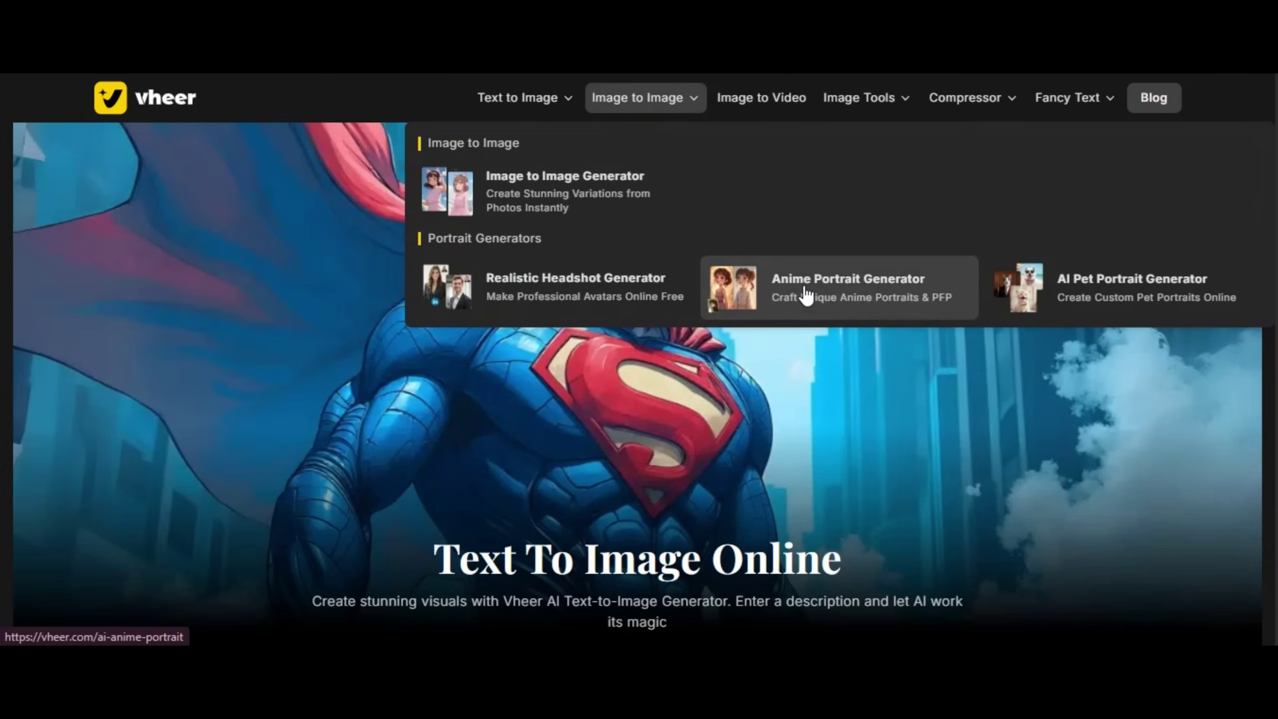
click(812, 300)
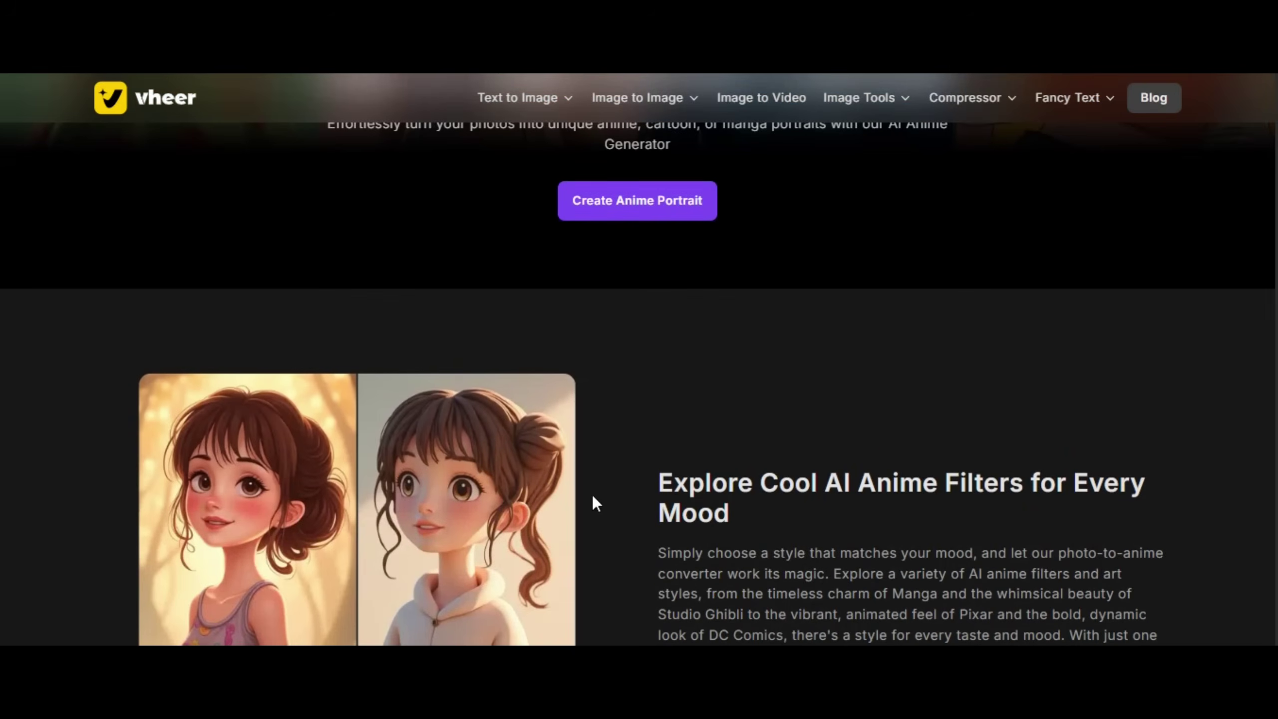
click(652, 209)
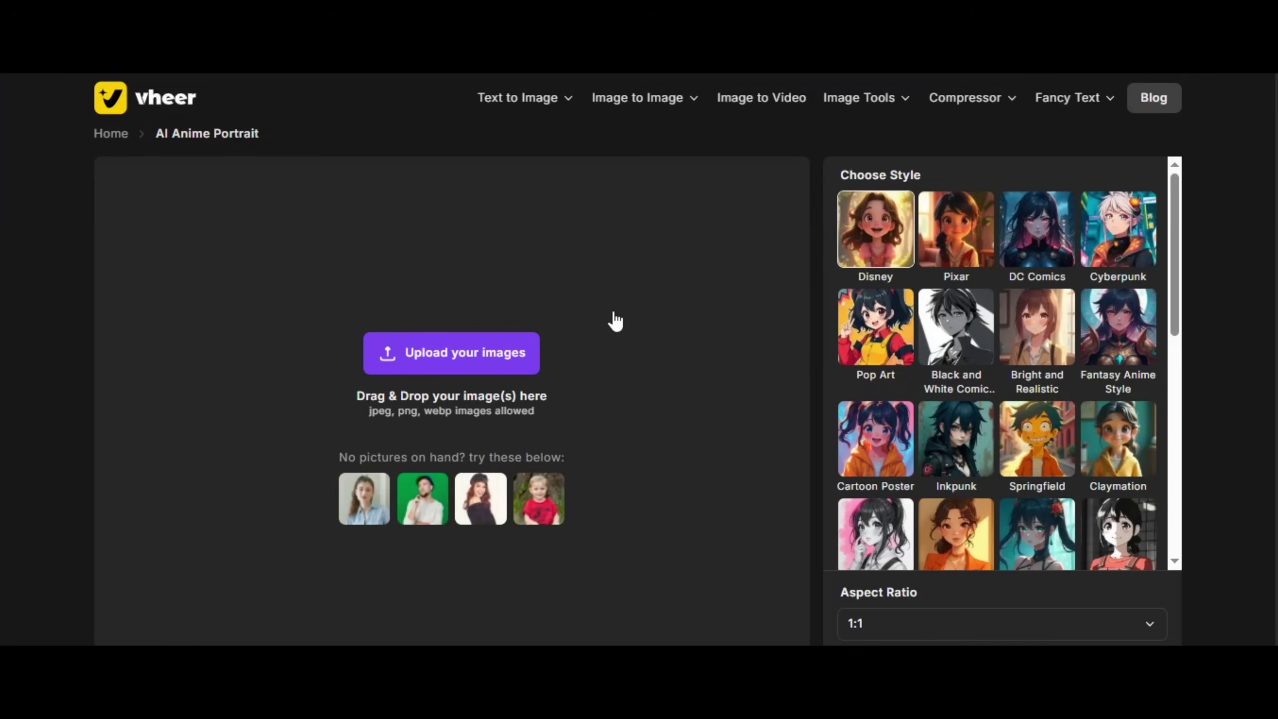
Upload the portrait of the dark-haired woman on a city street as the source.
click(431, 358)
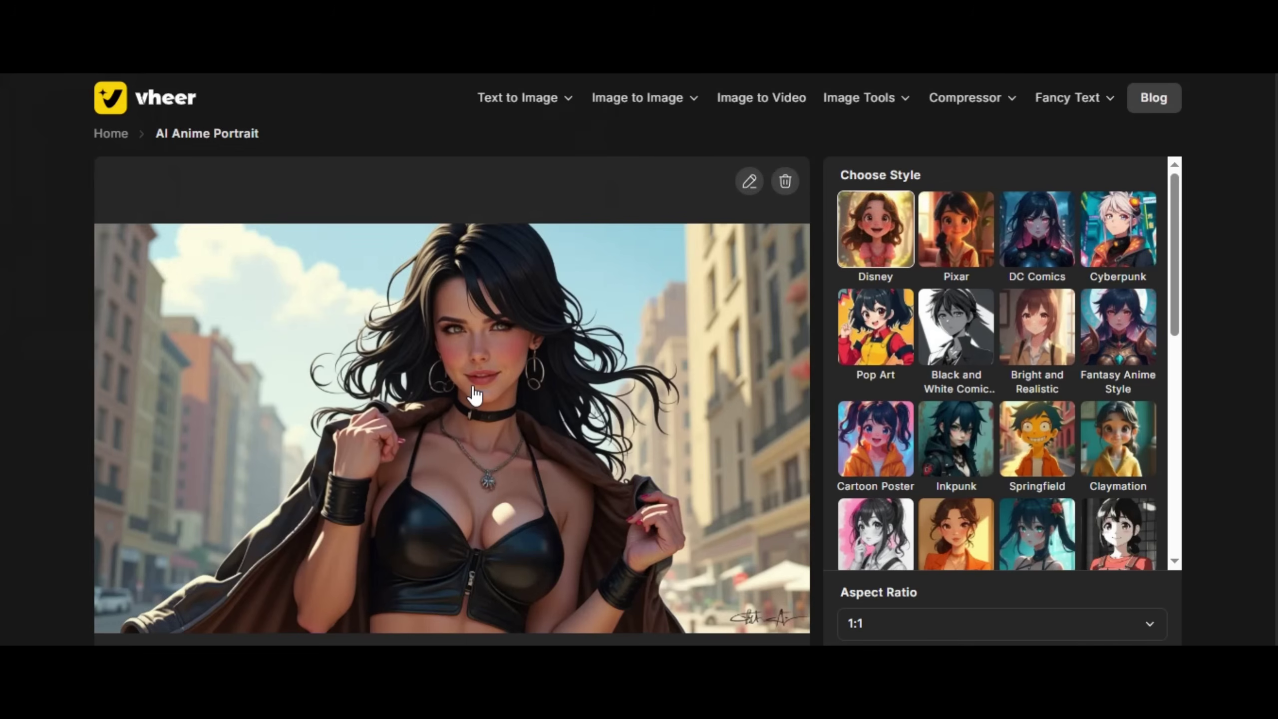
scroll(572, 346, down, 2)
scroll(1067, 220, up, 1)
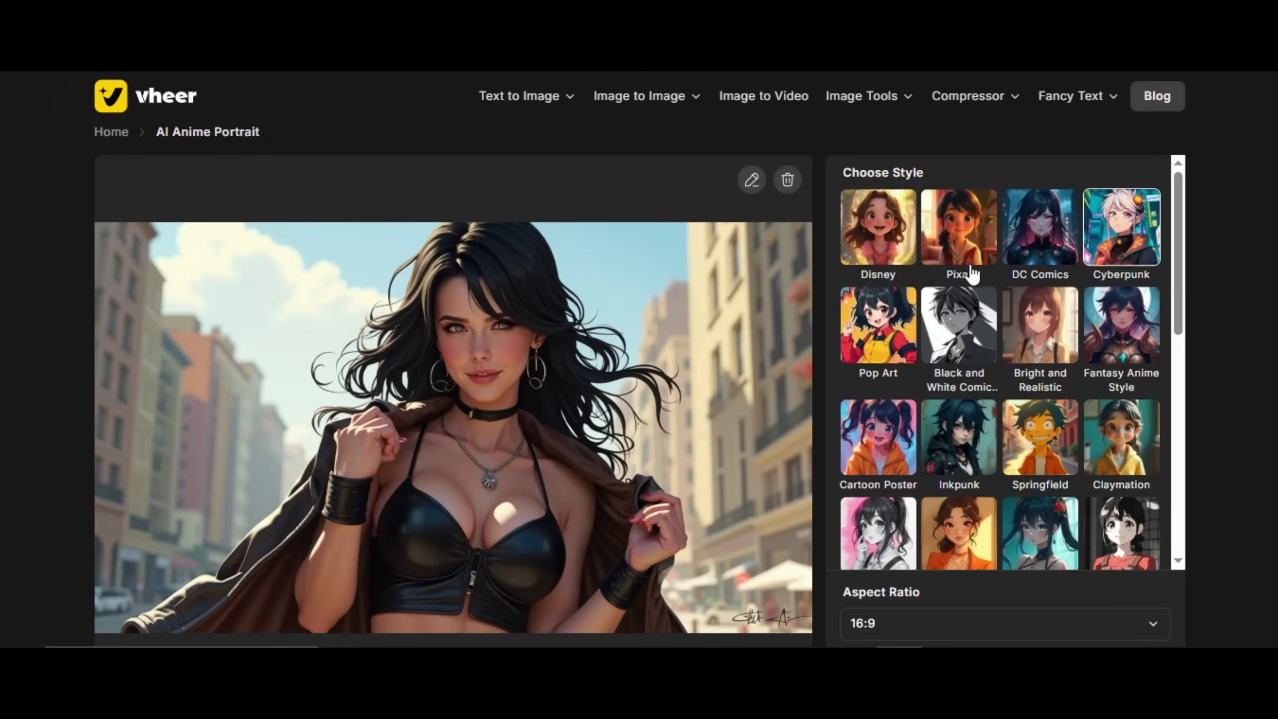
scroll(972, 275, down, 6)
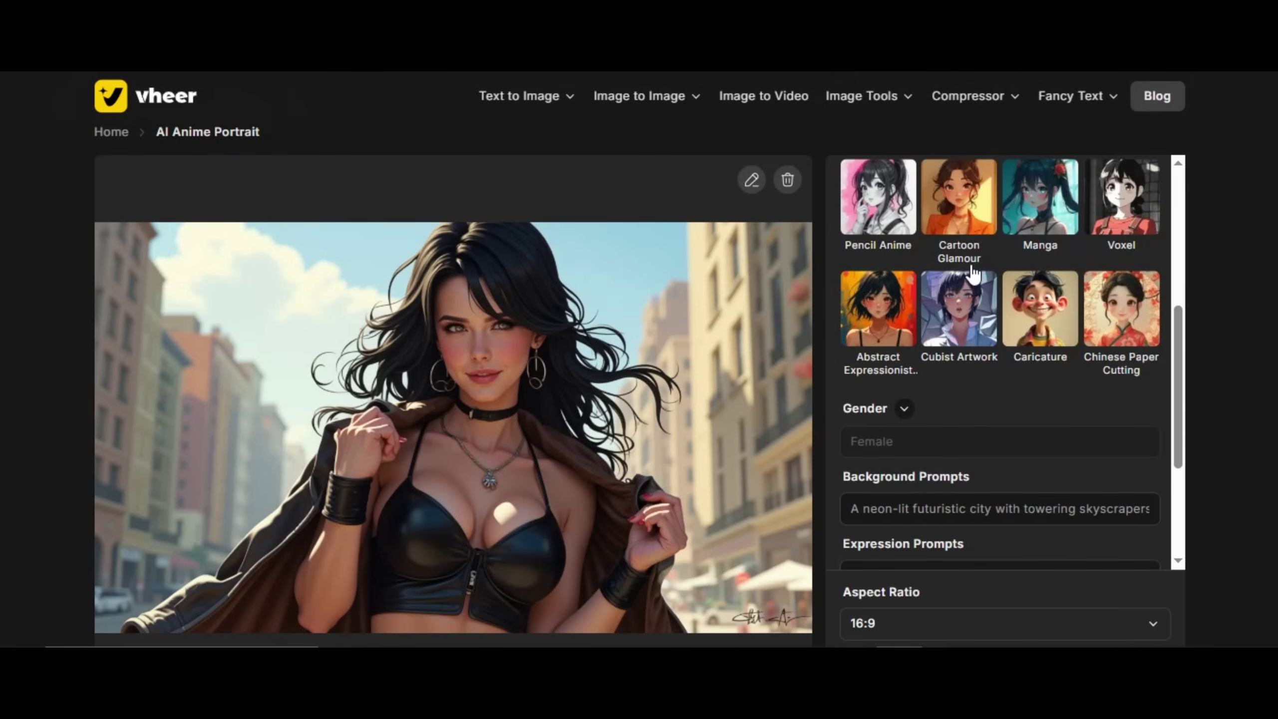
scroll(918, 250, up, 5)
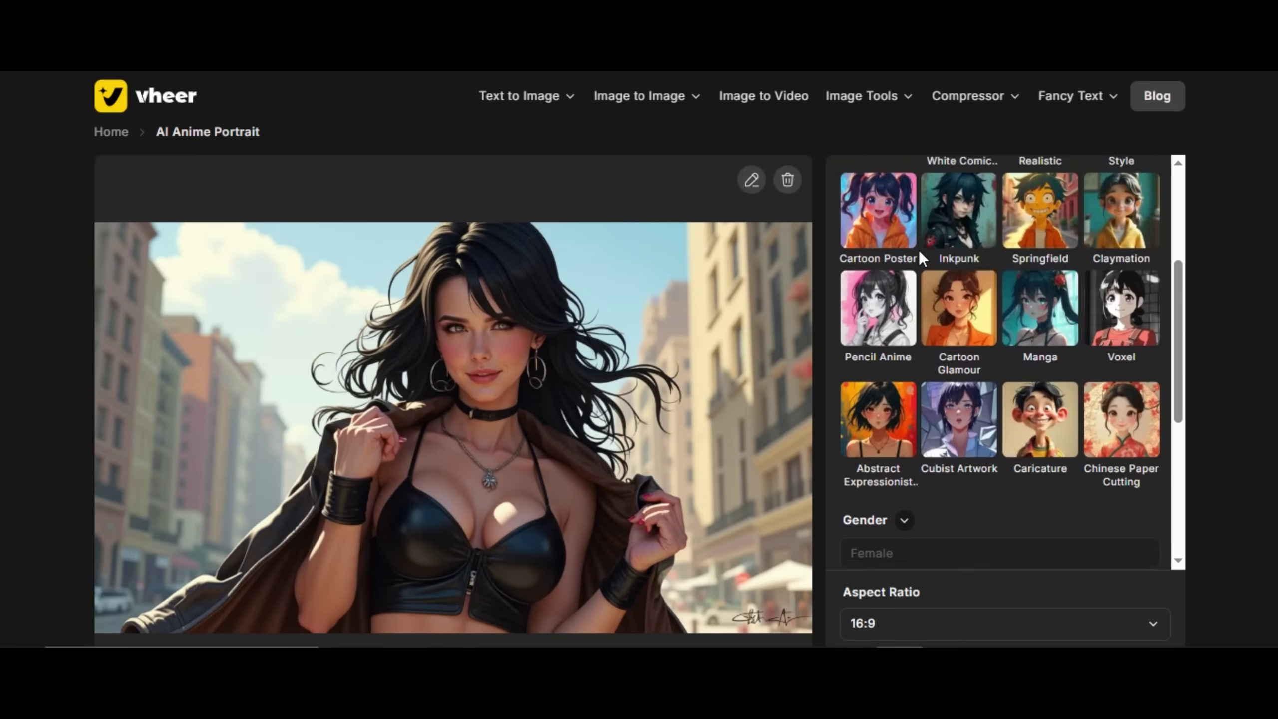
scroll(918, 250, up, 2)
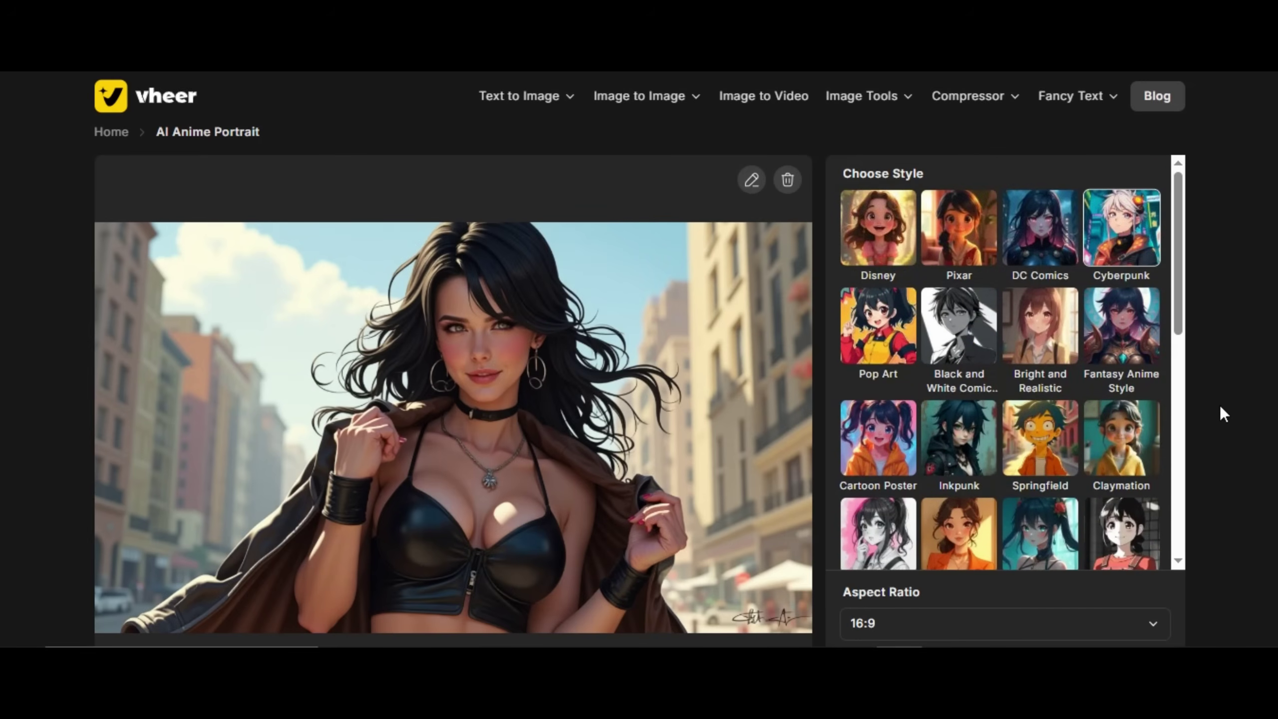
scroll(1220, 405, down, 2)
scroll(1046, 418, down, 9)
scroll(1049, 421, down, 1)
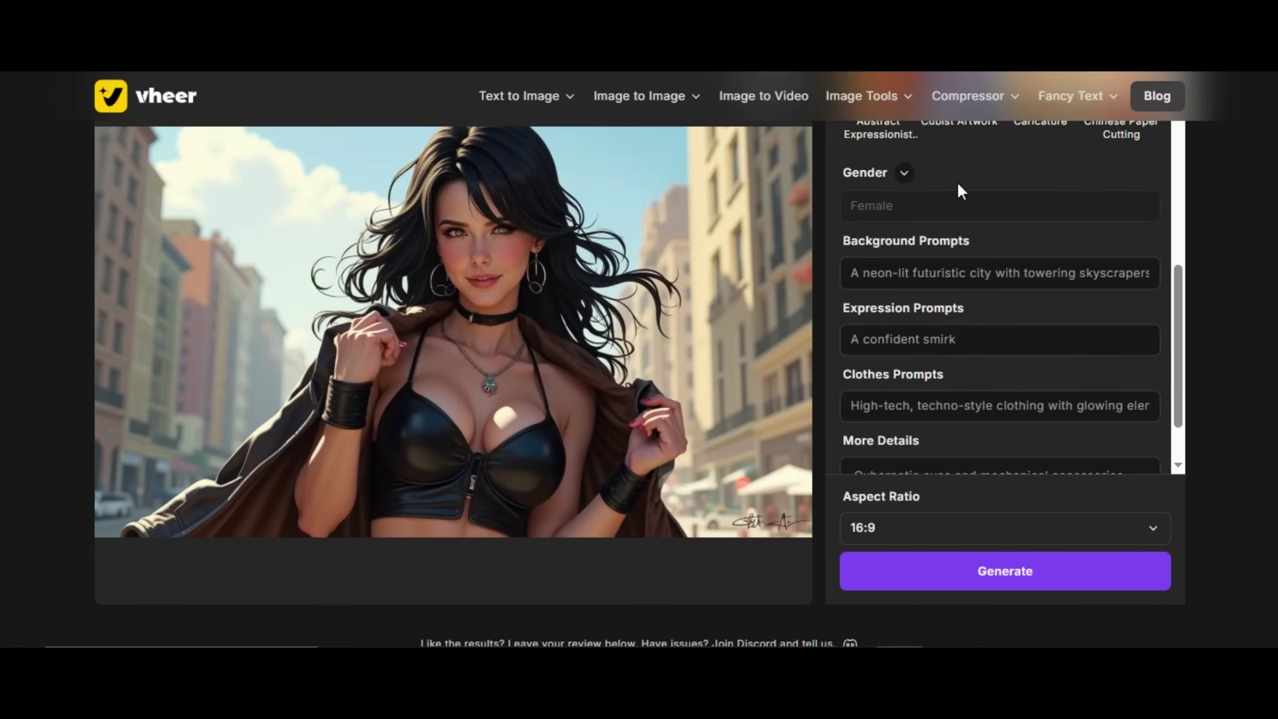
Keep Female as gender and review the Background, Expression and Clothes prompts.
click(904, 174)
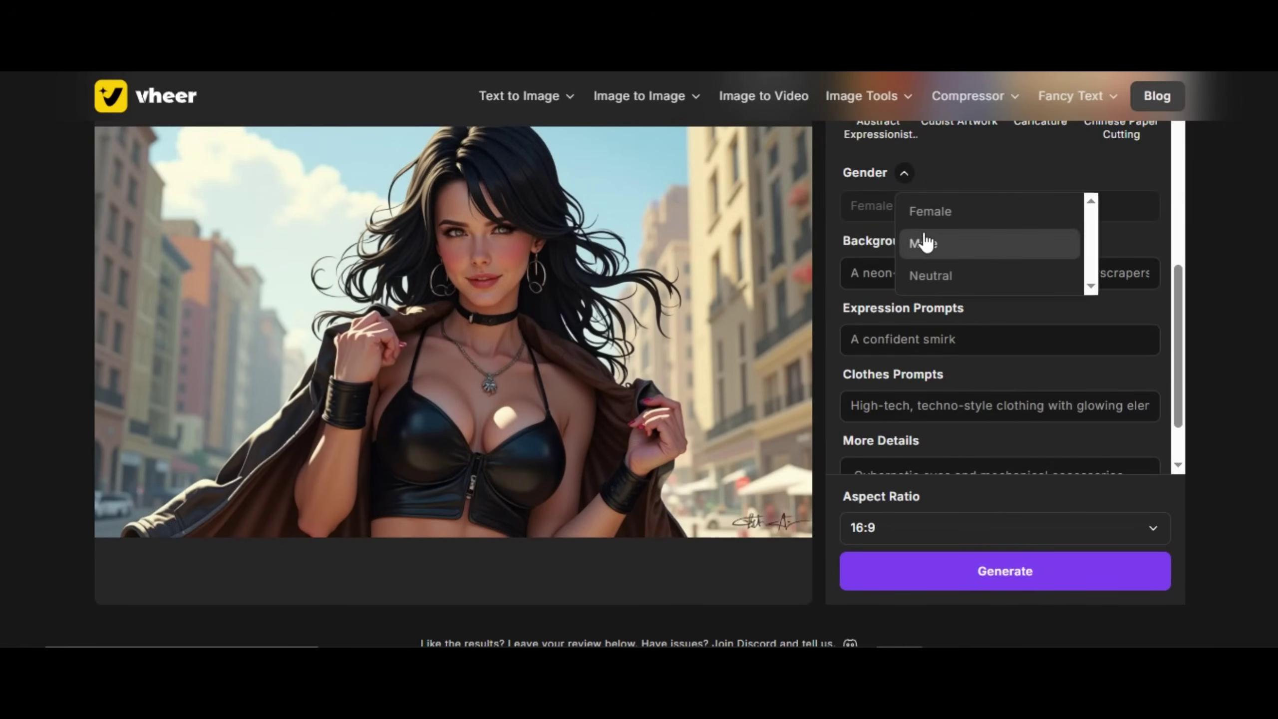
click(955, 271)
click(966, 273)
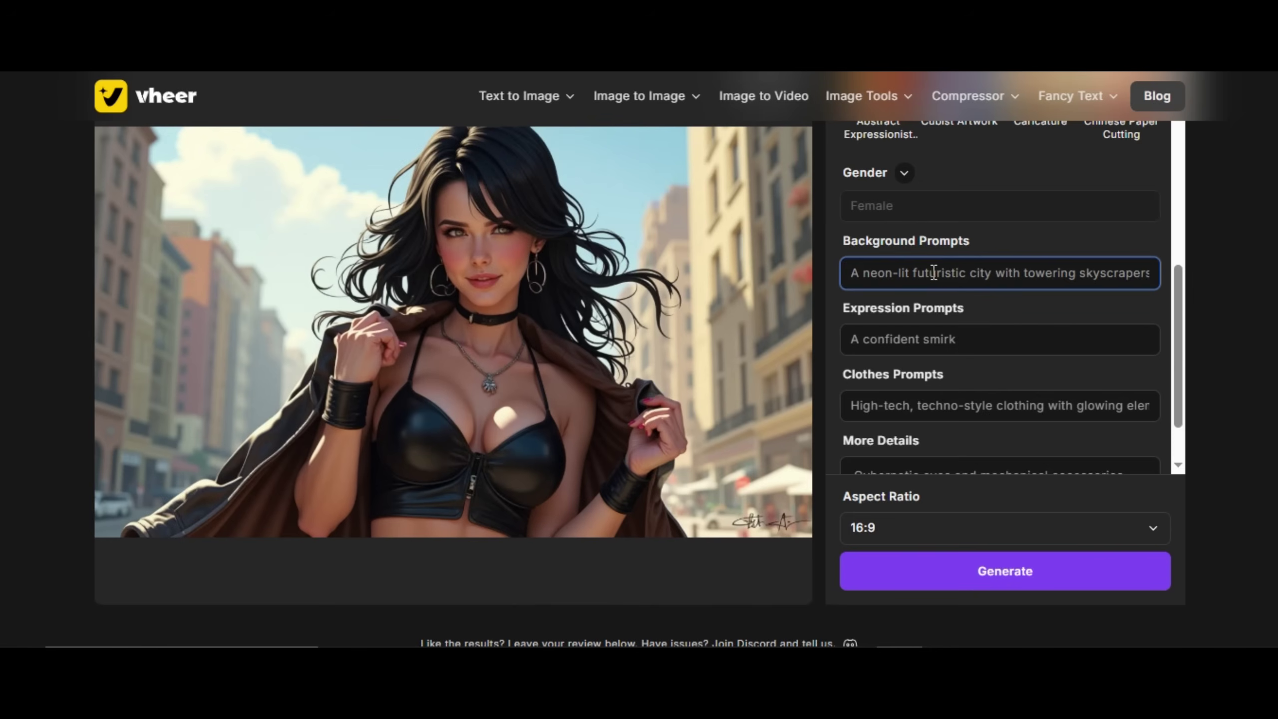
click(939, 340)
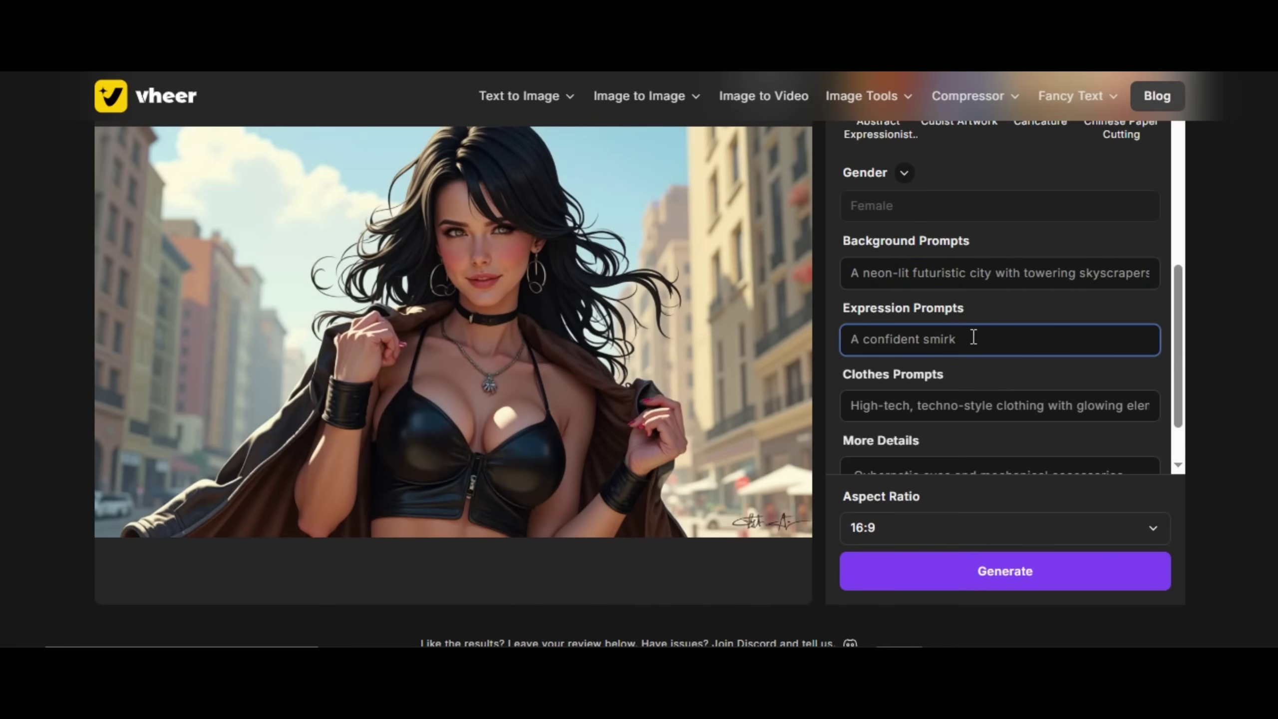
click(987, 411)
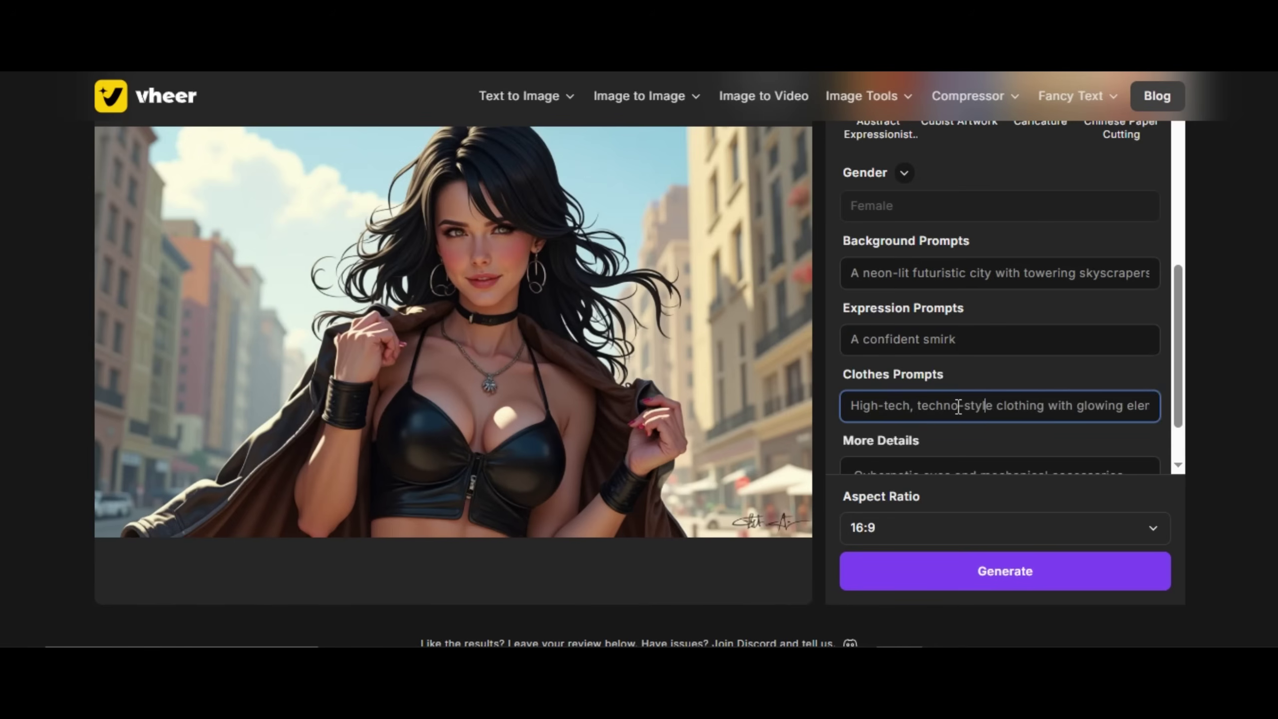
Keep the 16:9 aspect ratio and generate the cyberpunk anime portrait.
scroll(978, 445, down, 2)
click(944, 528)
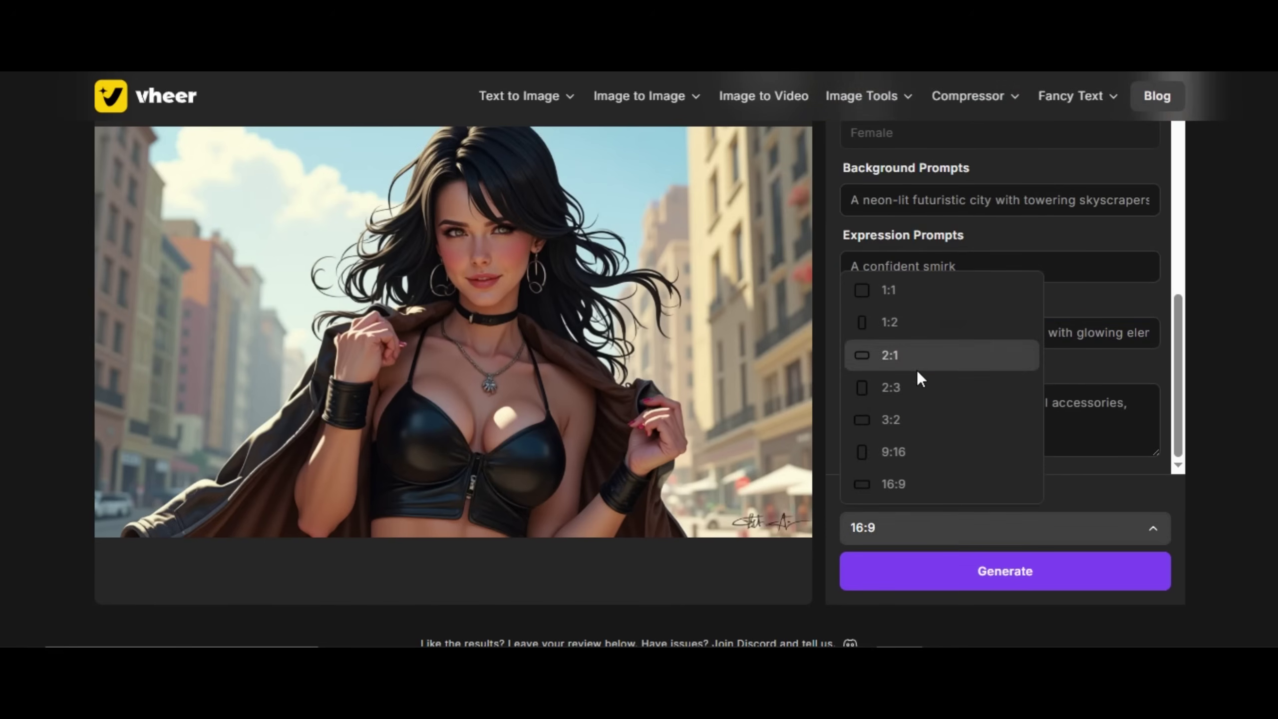
click(923, 482)
click(917, 572)
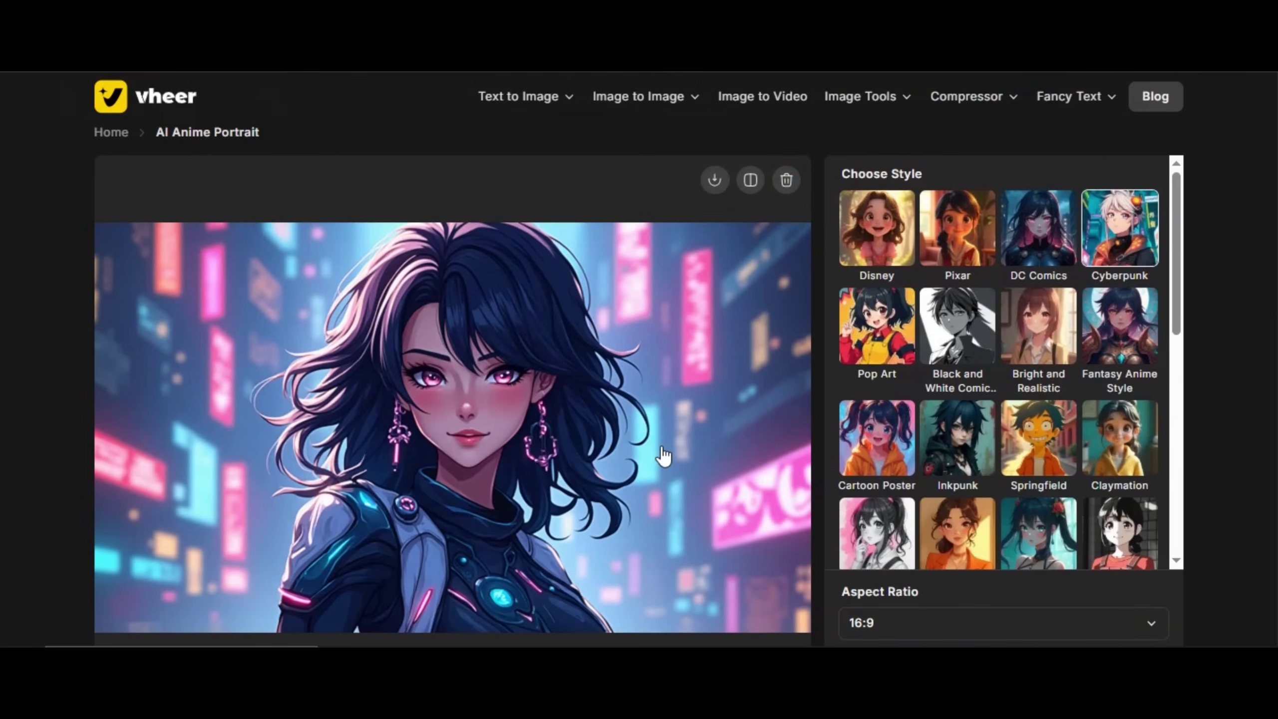
scroll(662, 457, down, 3)
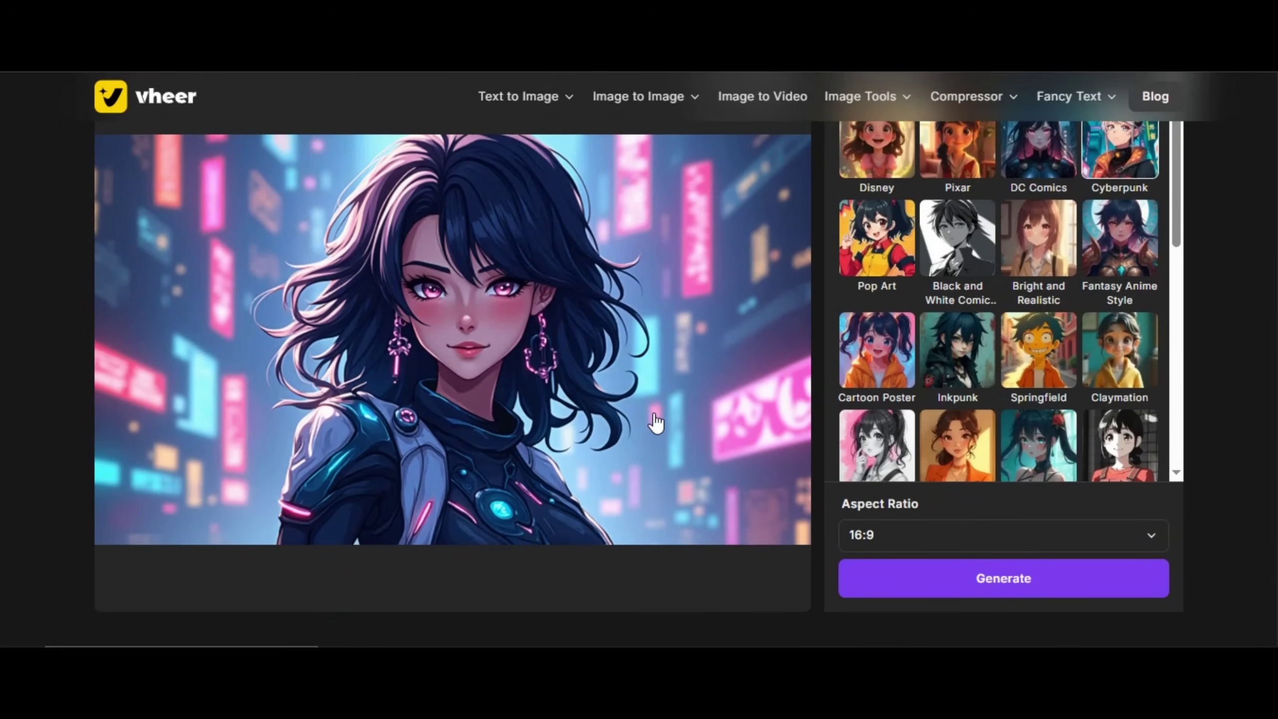
scroll(762, 265, up, 3)
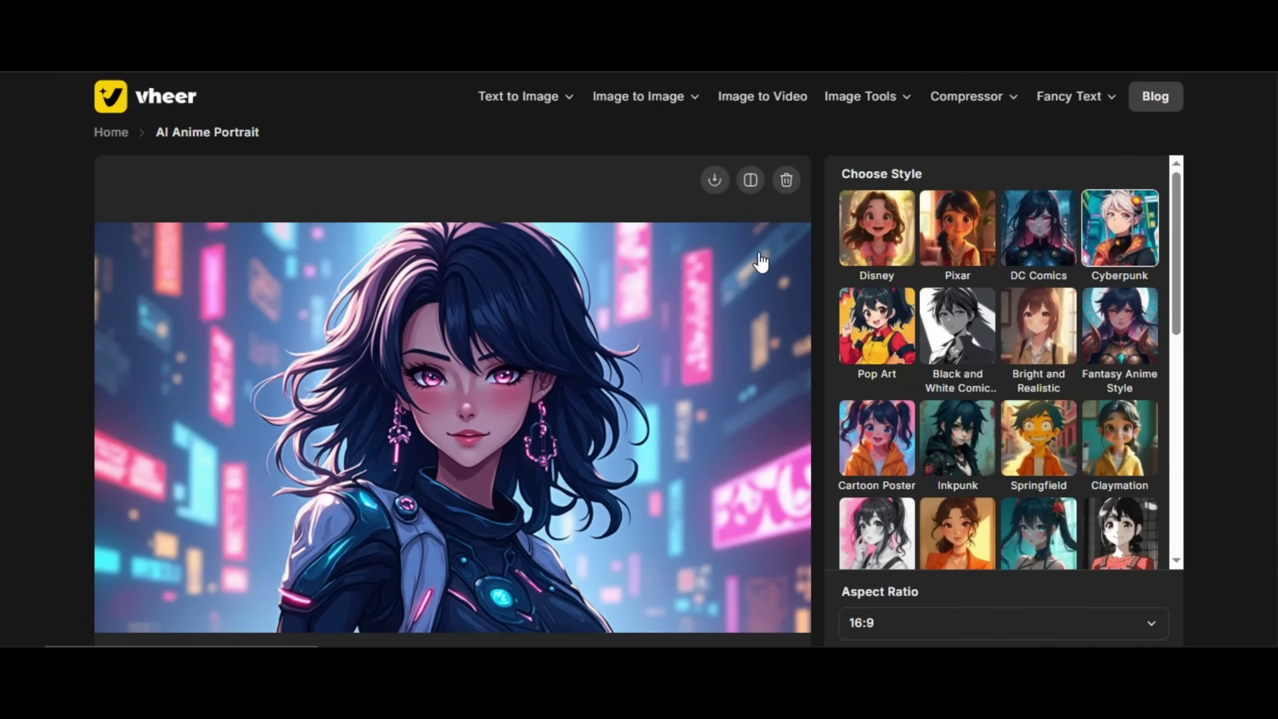
click(751, 182)
click(751, 184)
click(750, 182)
click(751, 182)
click(751, 182)
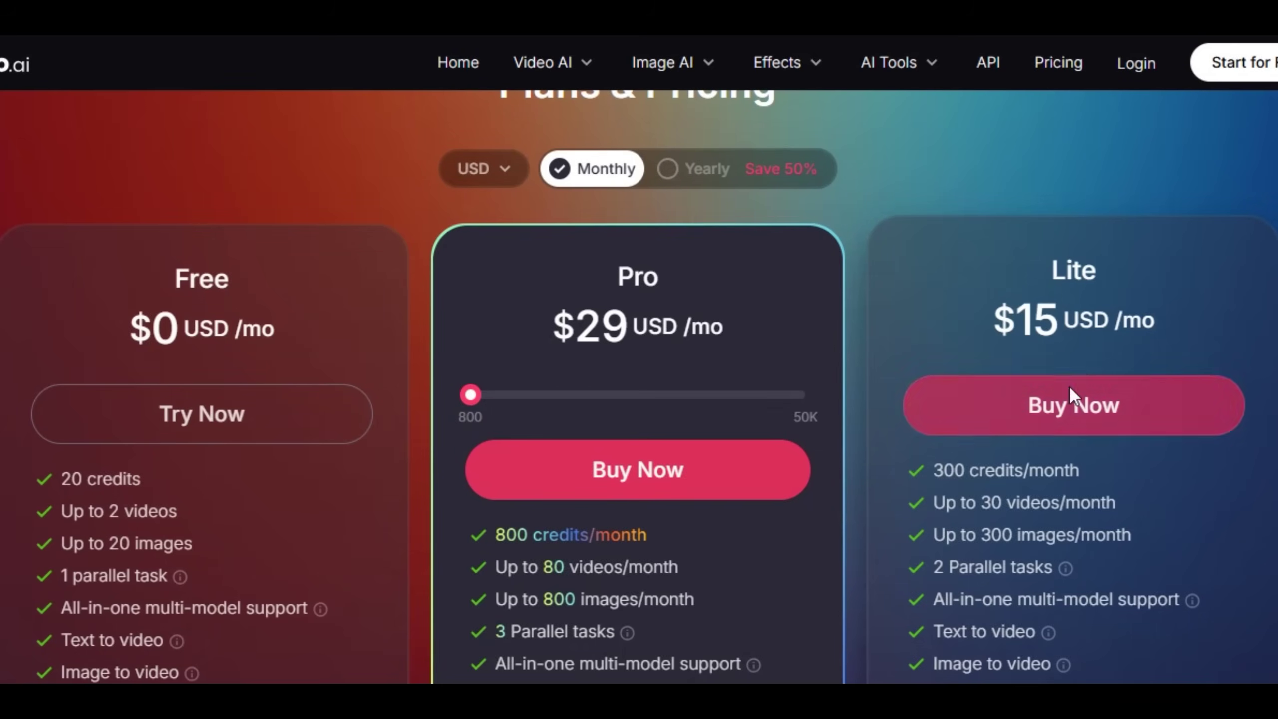
Scroll through the Pollo.ai Home feed and the Free, Pro and Lite plan lists.
scroll(965, 503, down, 3)
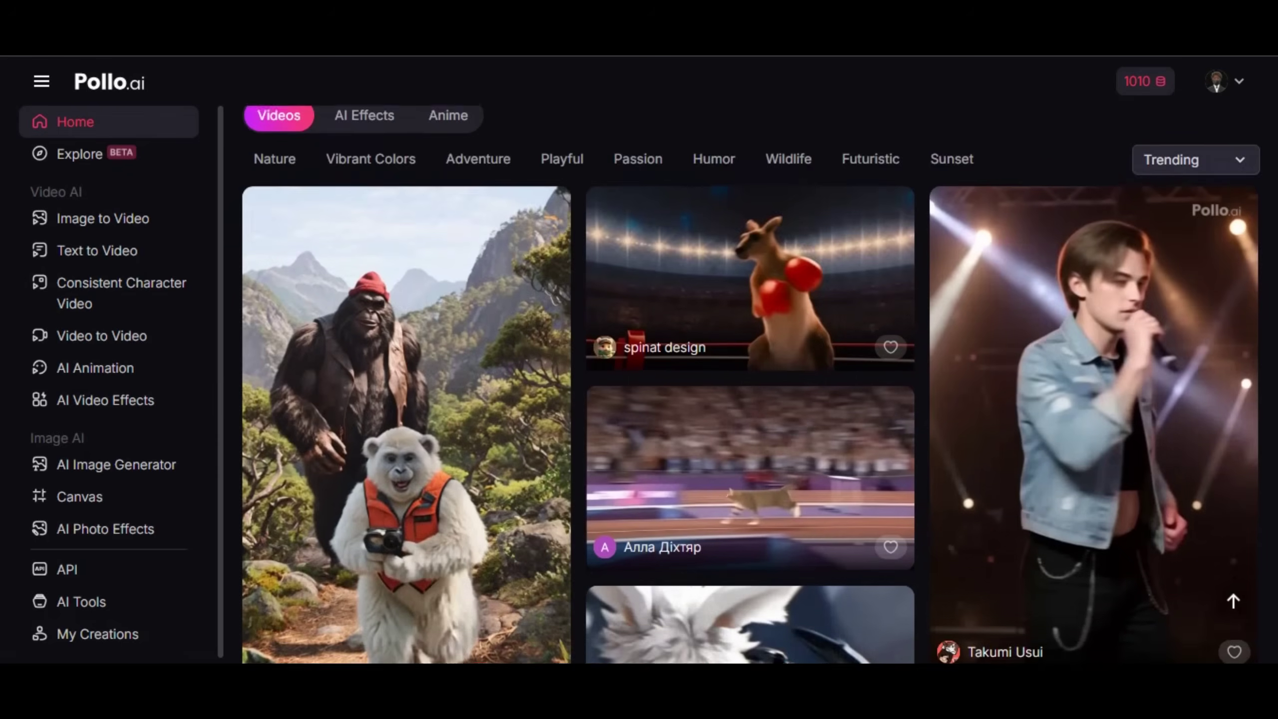
scroll(751, 384, down, 15)
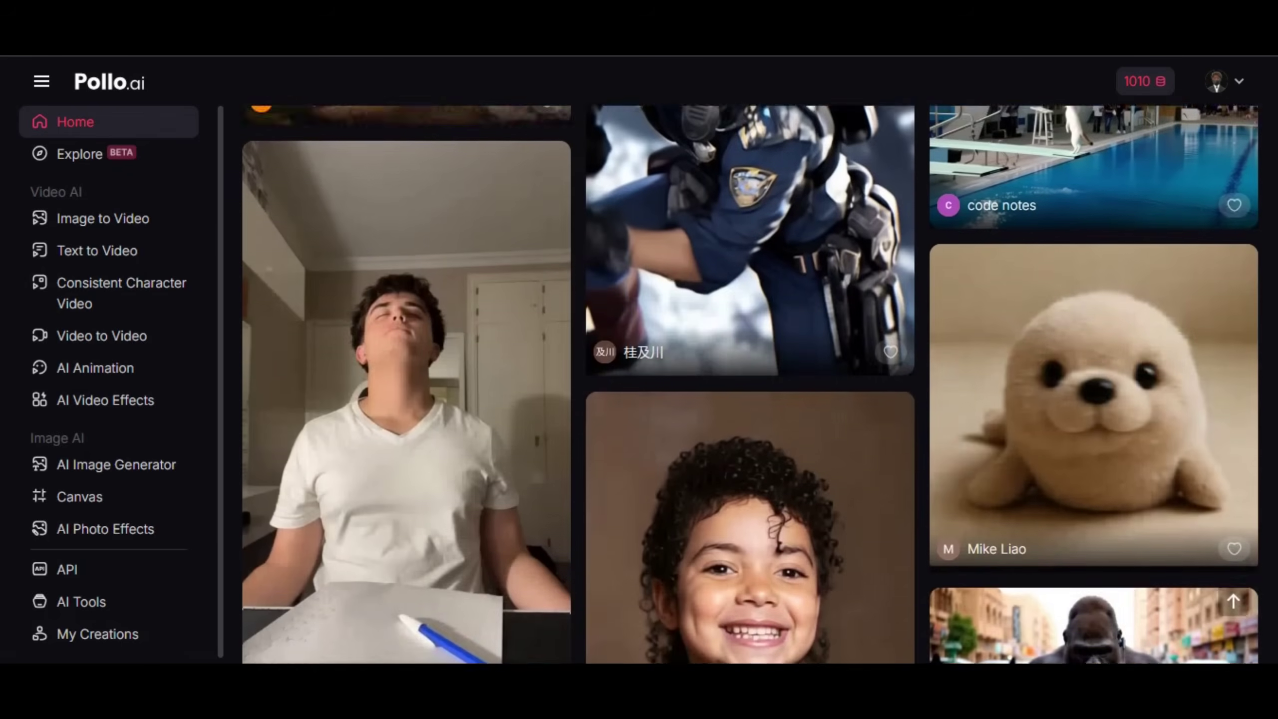
scroll(751, 384, down, 10)
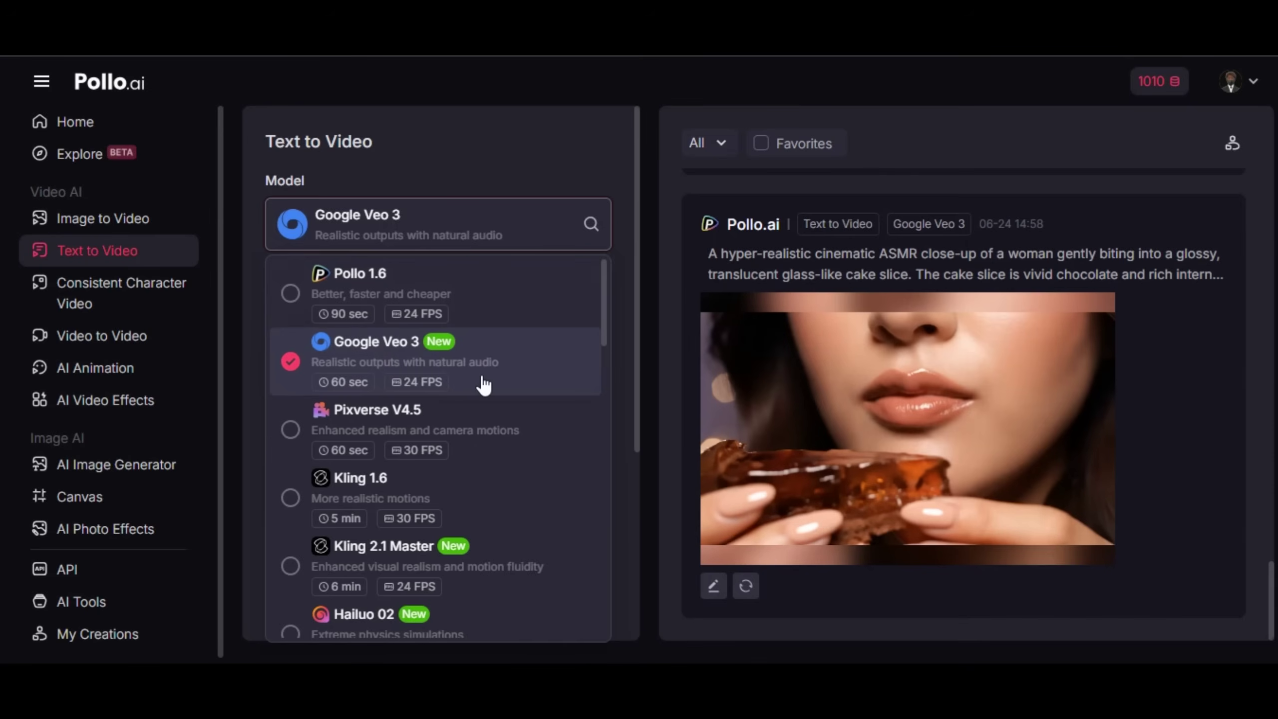
scroll(485, 387, down, 5)
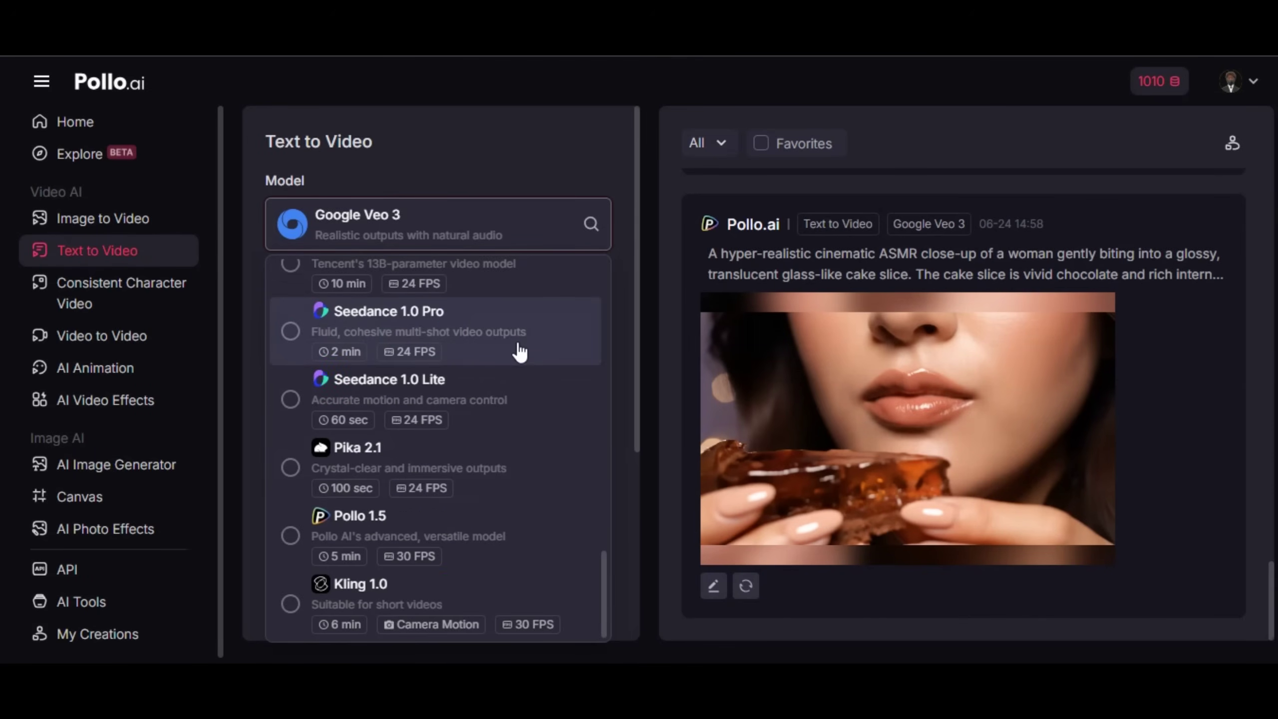
scroll(431, 445, up, 10)
scroll(444, 449, down, 2)
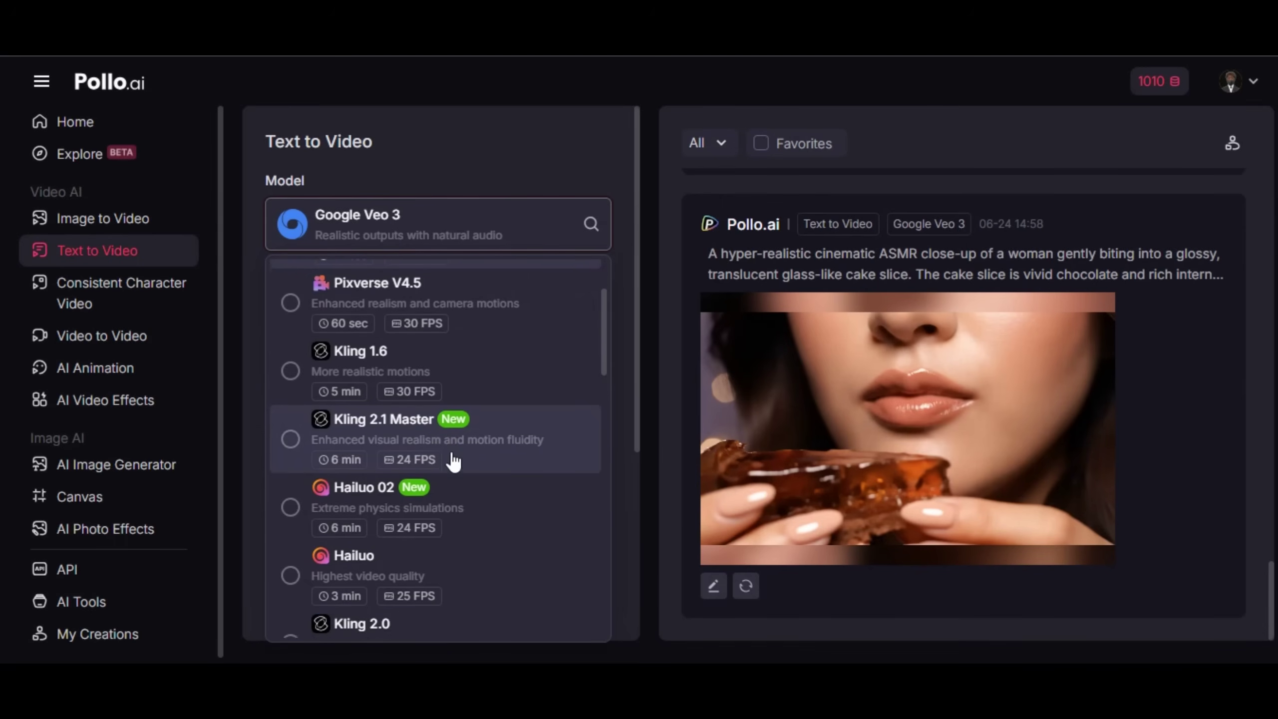
scroll(391, 416, down, 2)
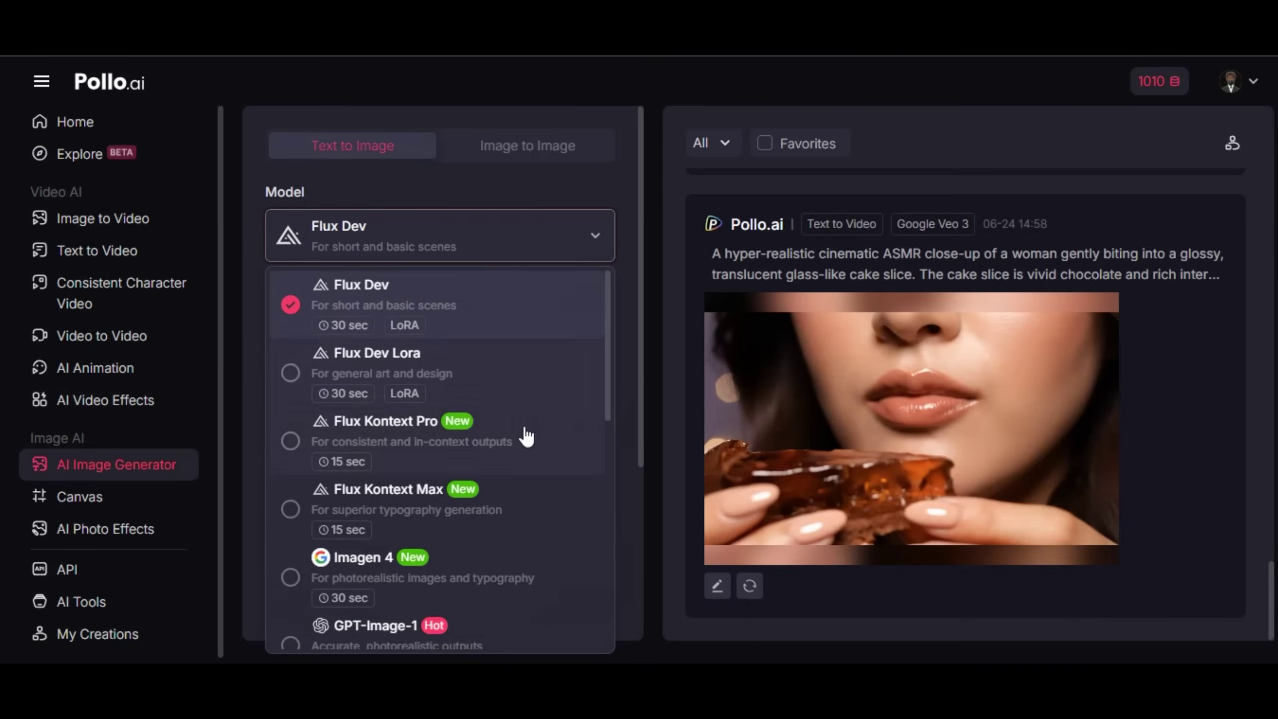
scroll(525, 435, down, 10)
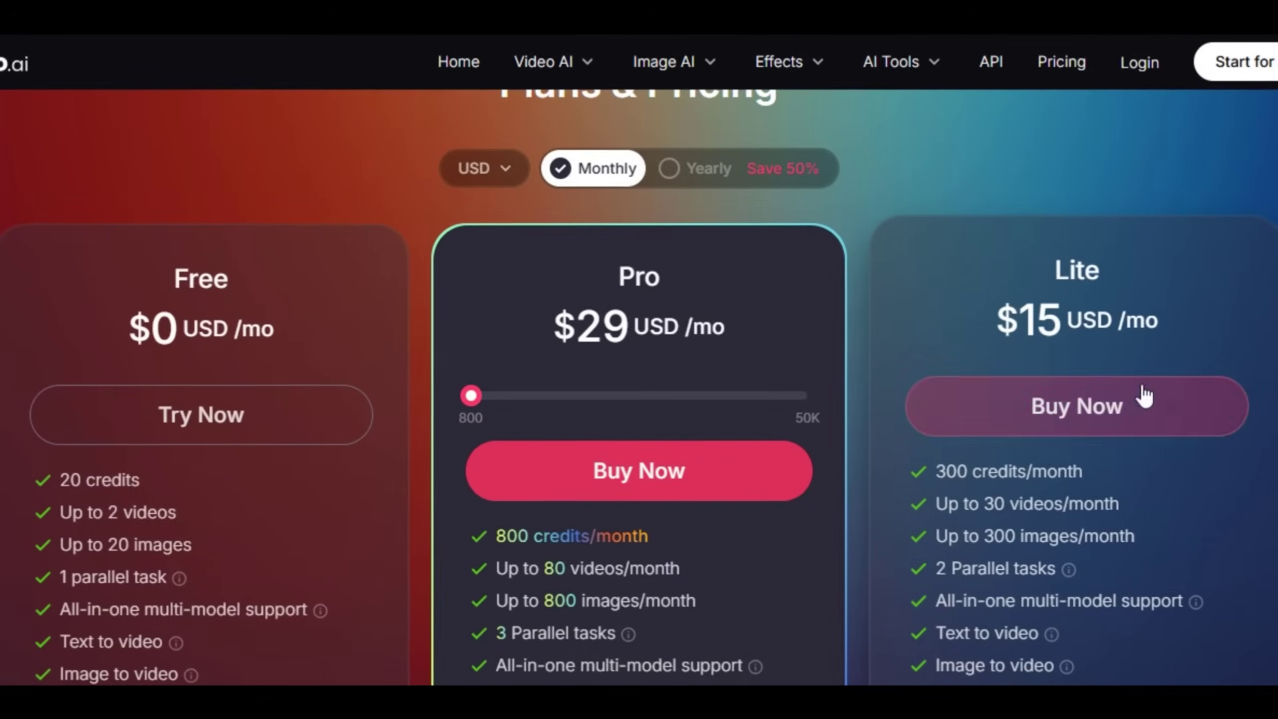
scroll(989, 526, down, 8)
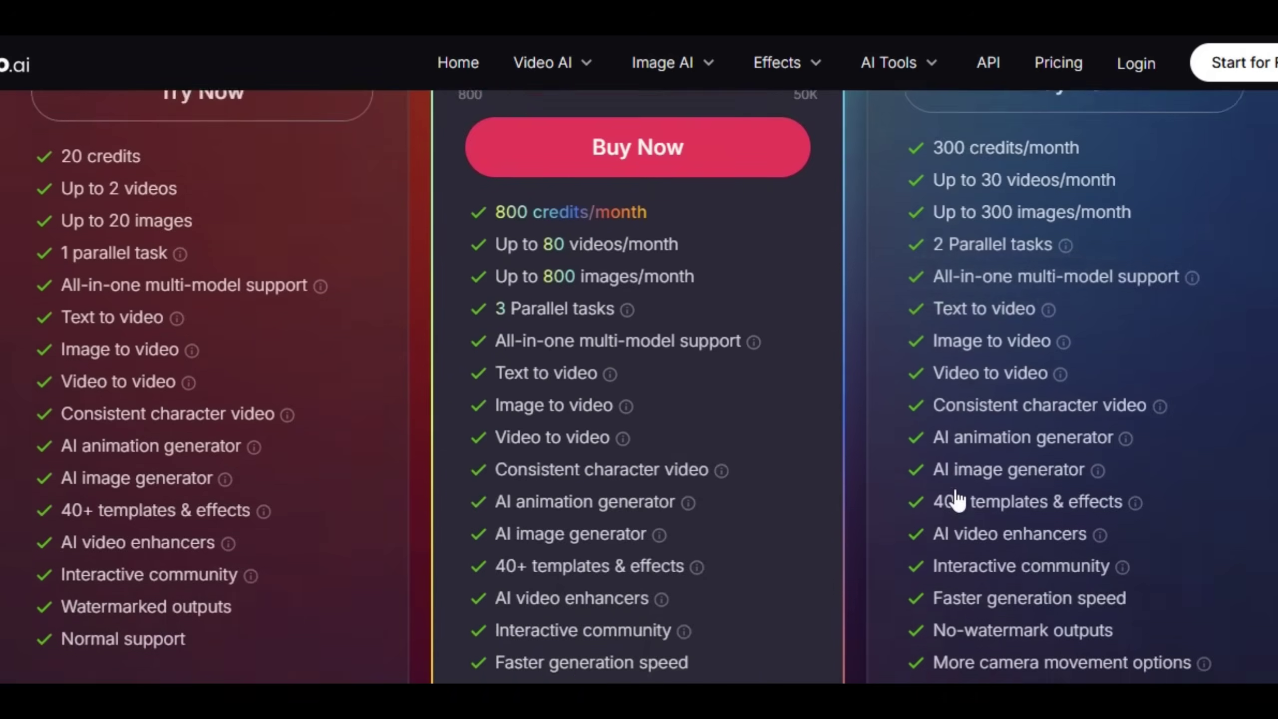
scroll(956, 498, up, 4)
scroll(1072, 342, up, 5)
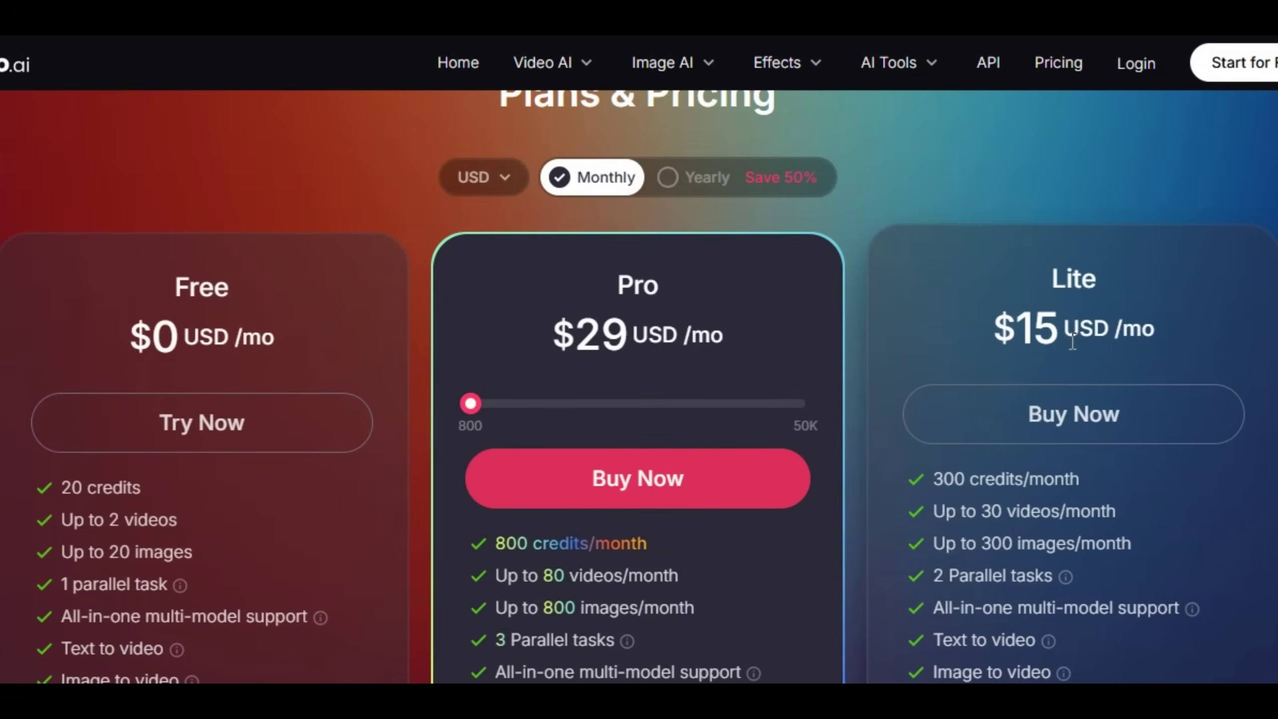
scroll(1071, 342, down, 3)
scroll(639, 388, down, 10)
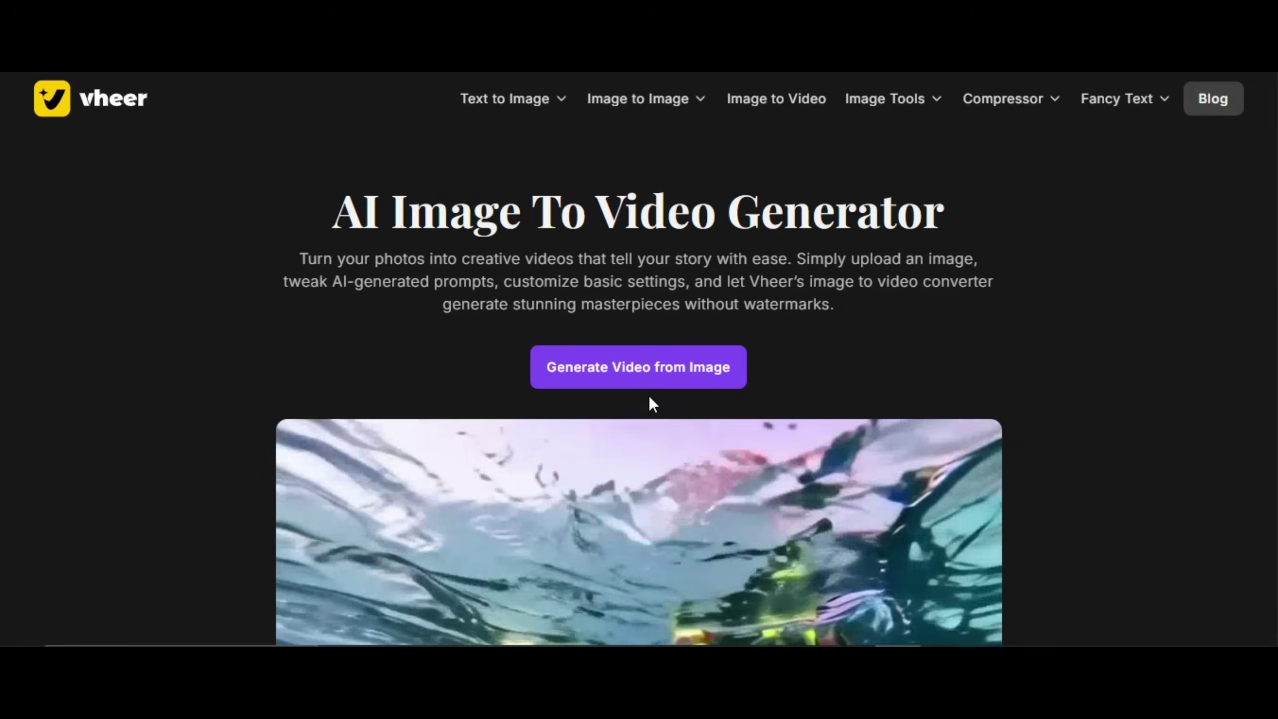
Open the Image to Video generator on the cyborg man's portrait and edit its video prompt.
scroll(649, 396, down, 2)
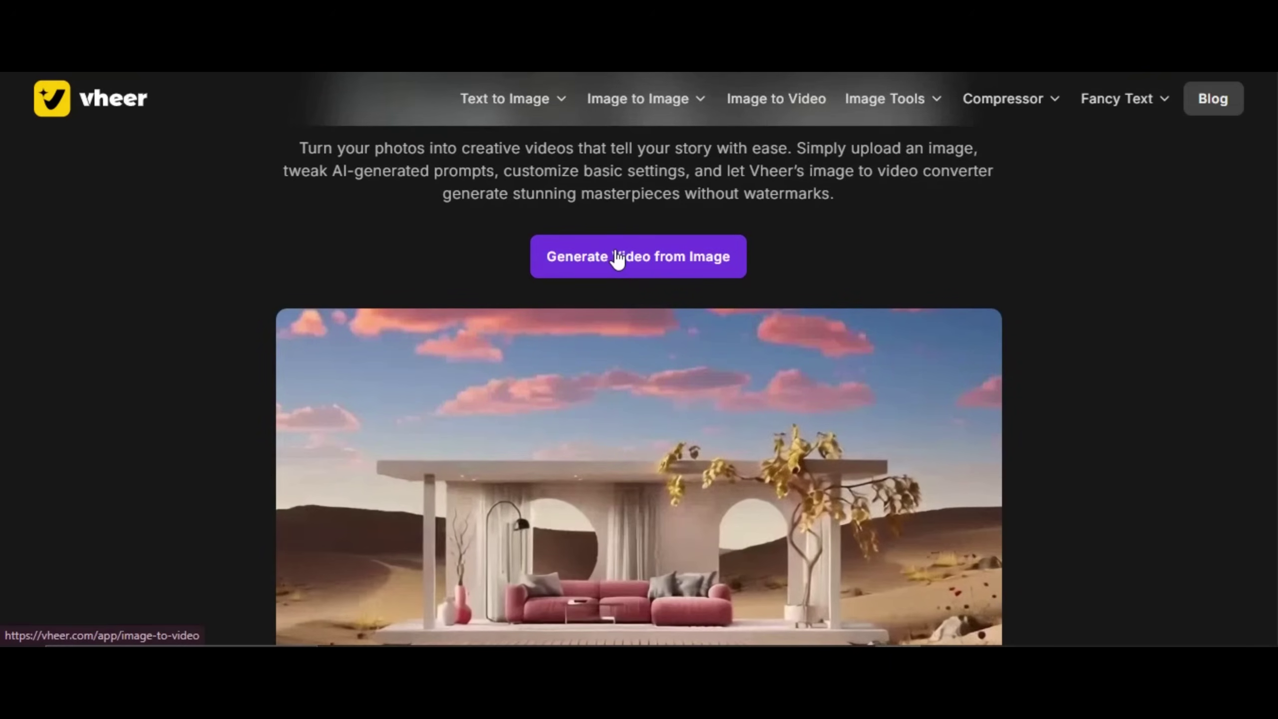
click(618, 259)
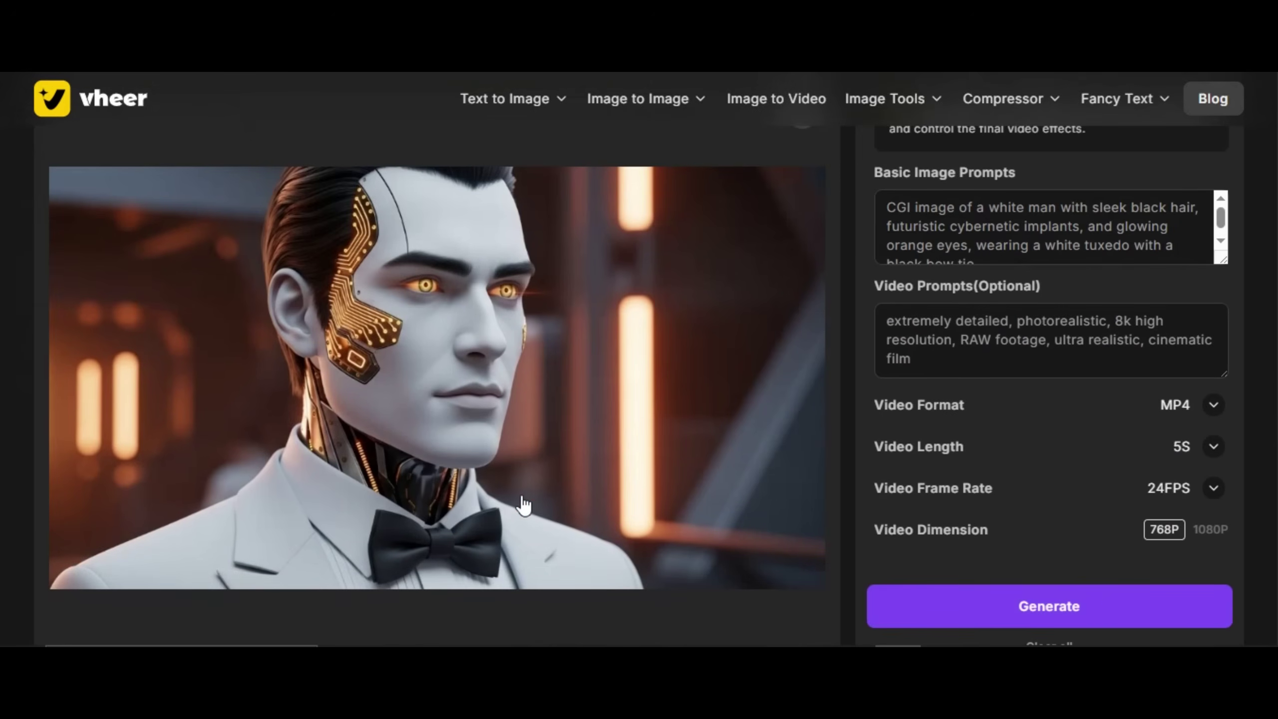
scroll(963, 227, down, 1)
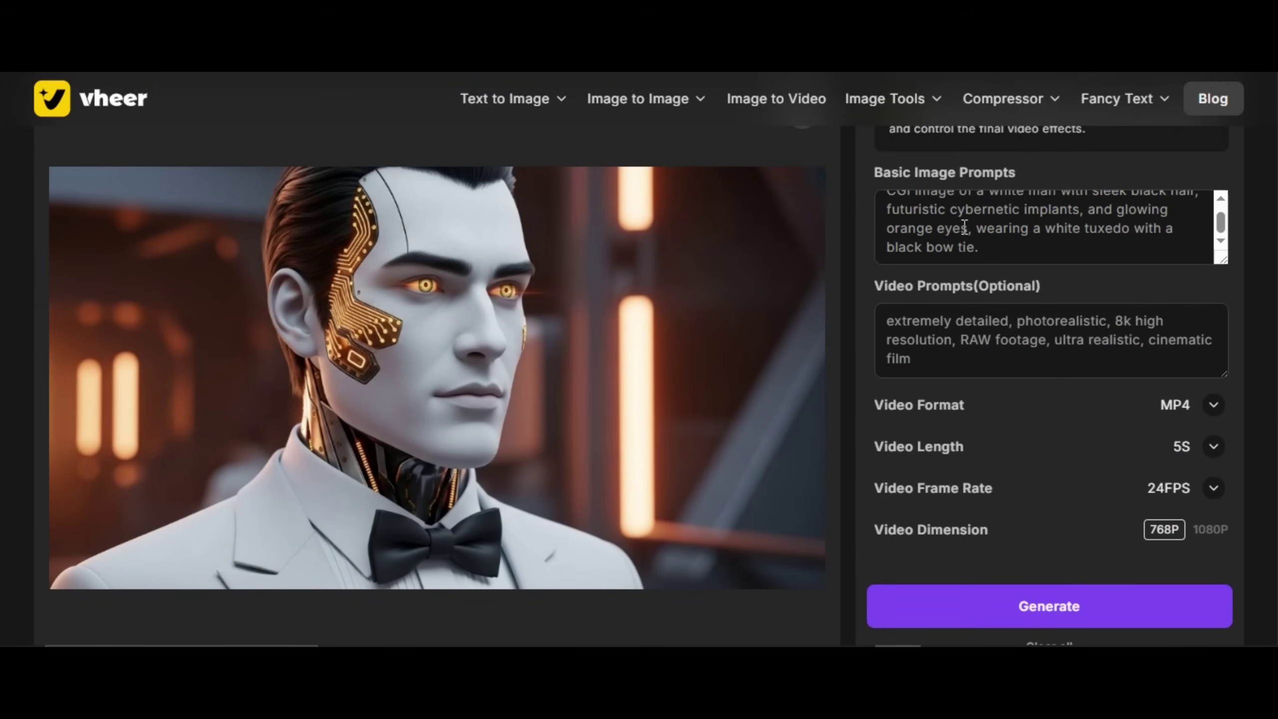
scroll(964, 227, up, 1)
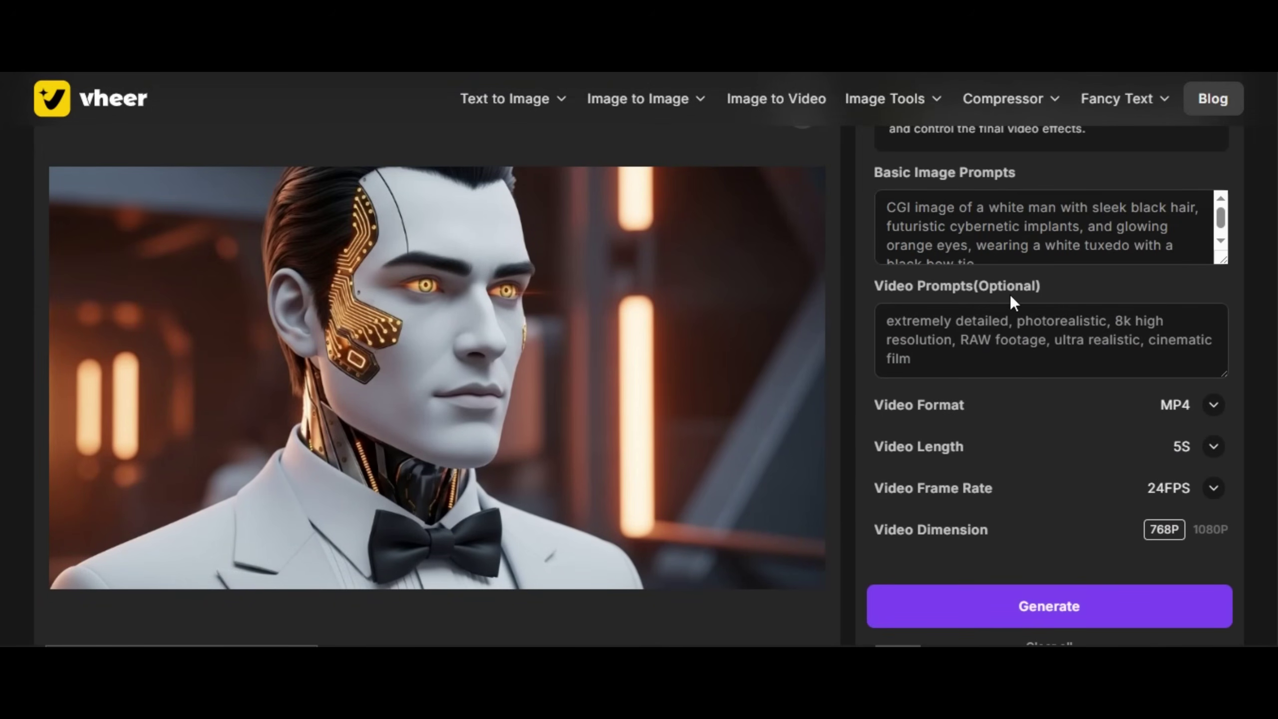
scroll(978, 360, down, 1)
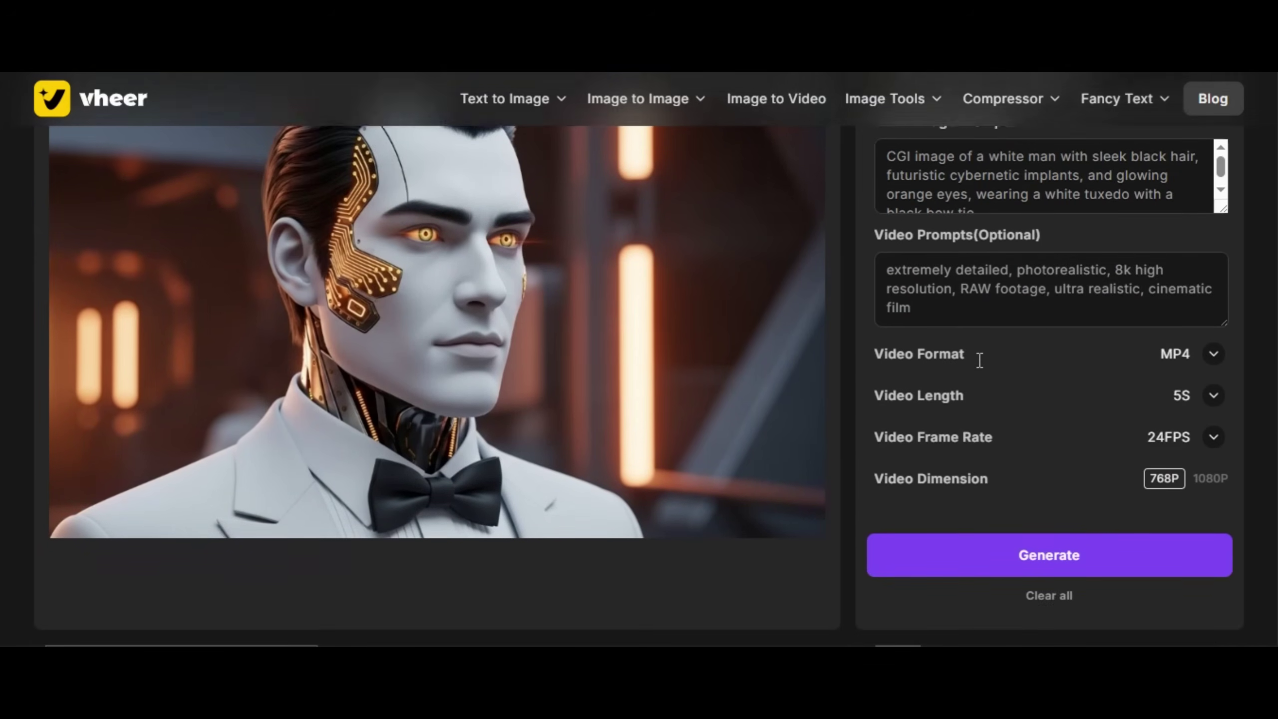
scroll(978, 360, up, 2)
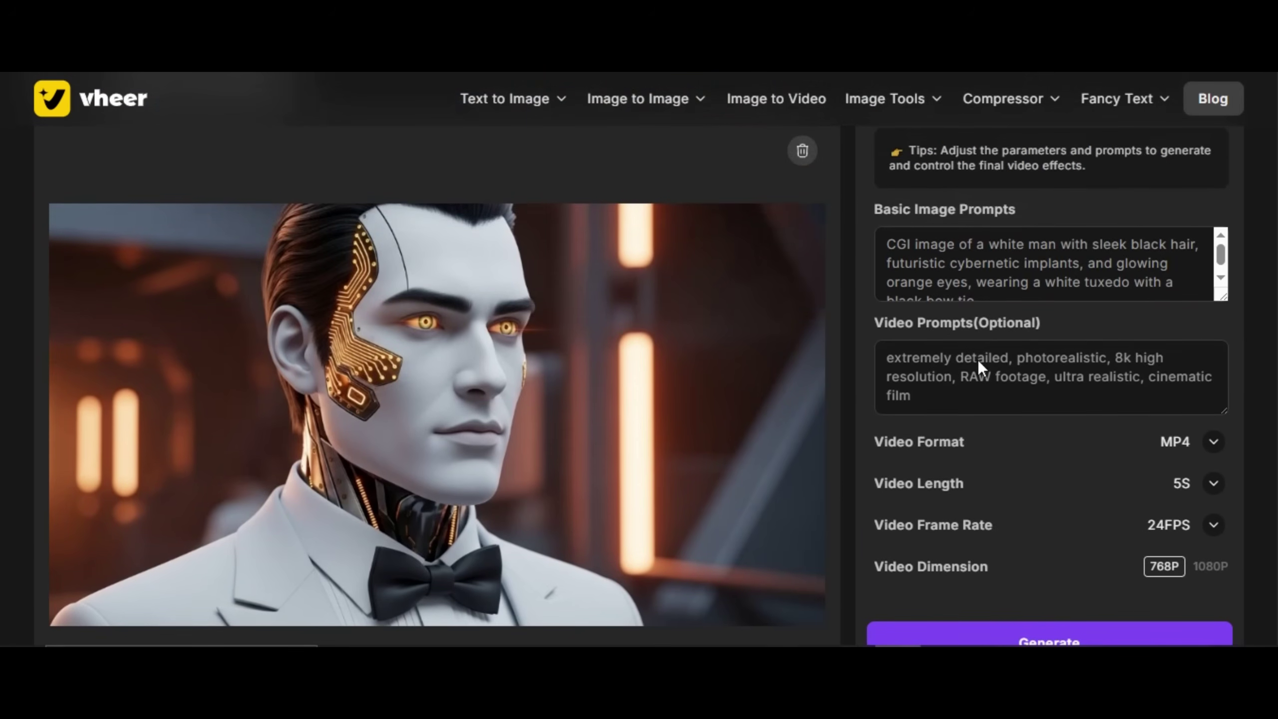
click(942, 372)
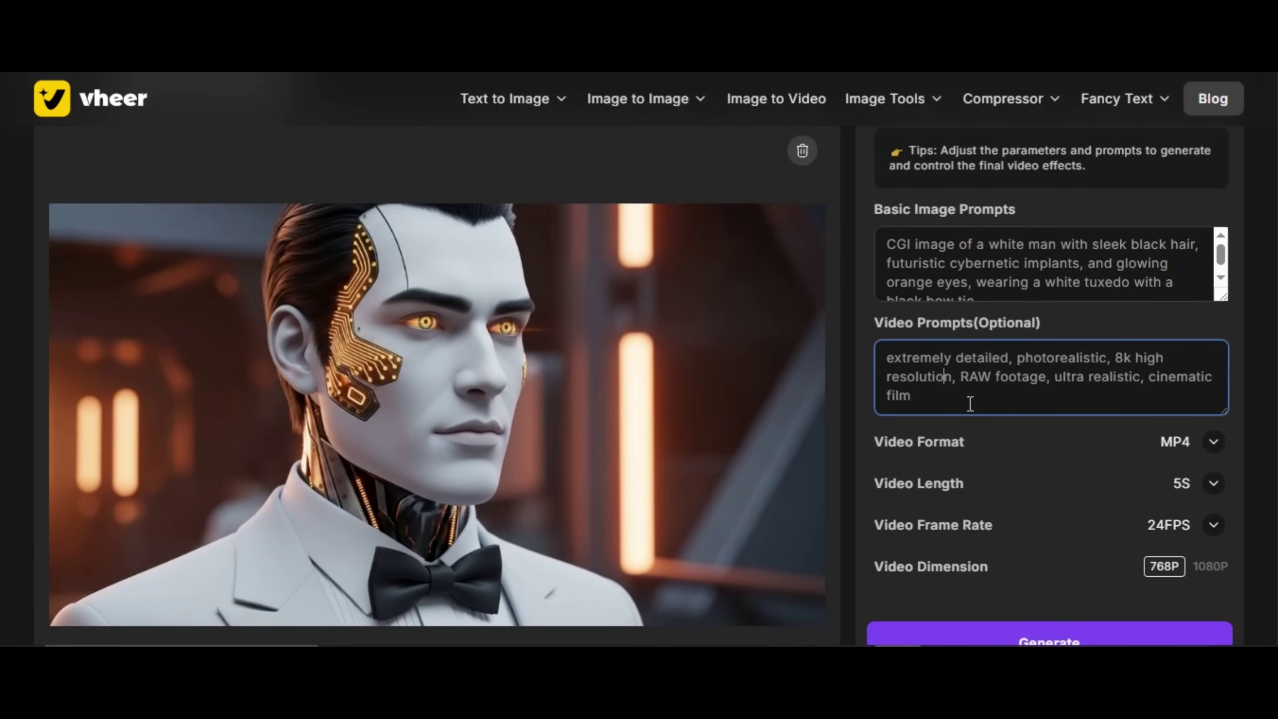
Keep MP4 as the video format and generate the 5-second, 24FPS clip.
click(1212, 445)
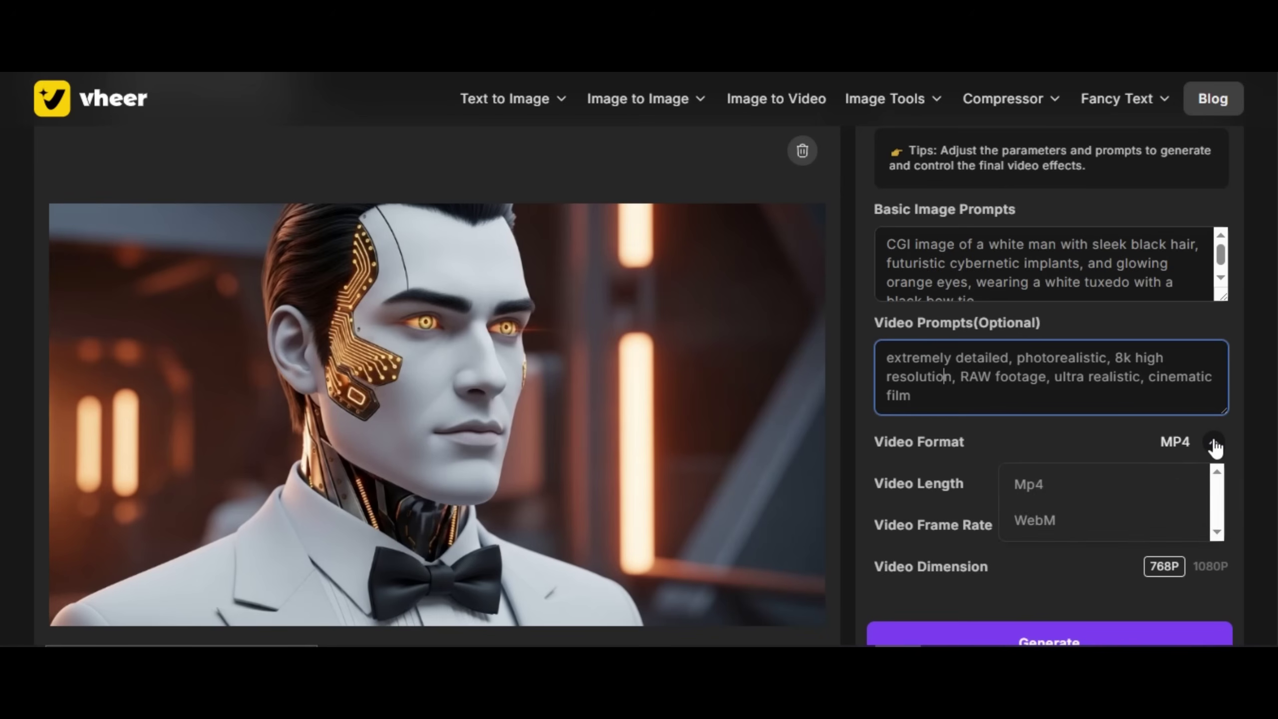
click(1193, 442)
click(1213, 446)
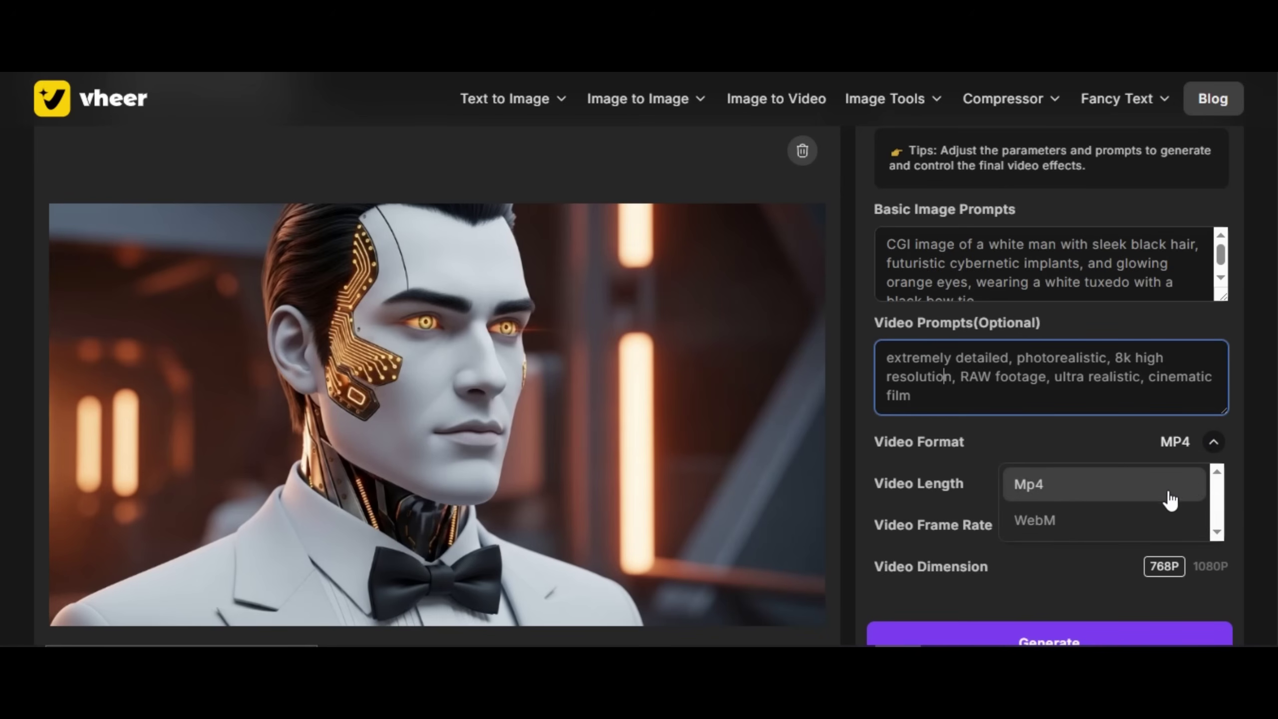
click(1142, 574)
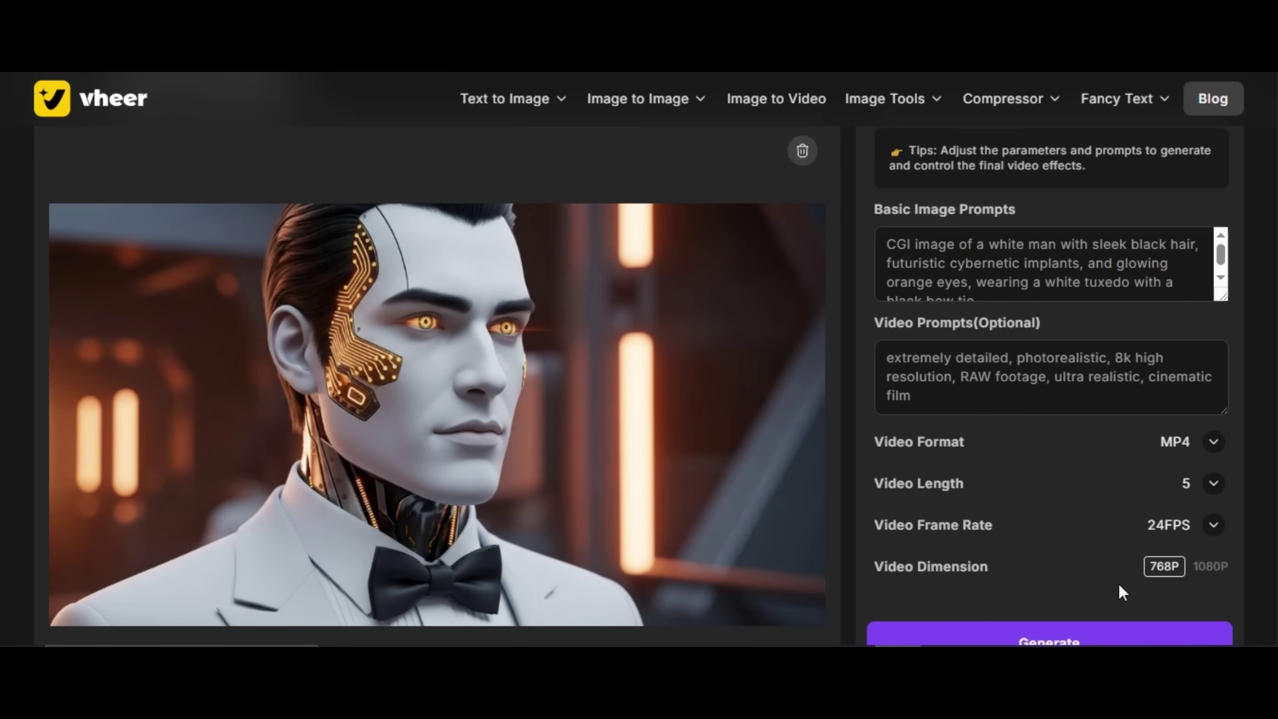
scroll(1118, 584, down, 2)
click(1048, 563)
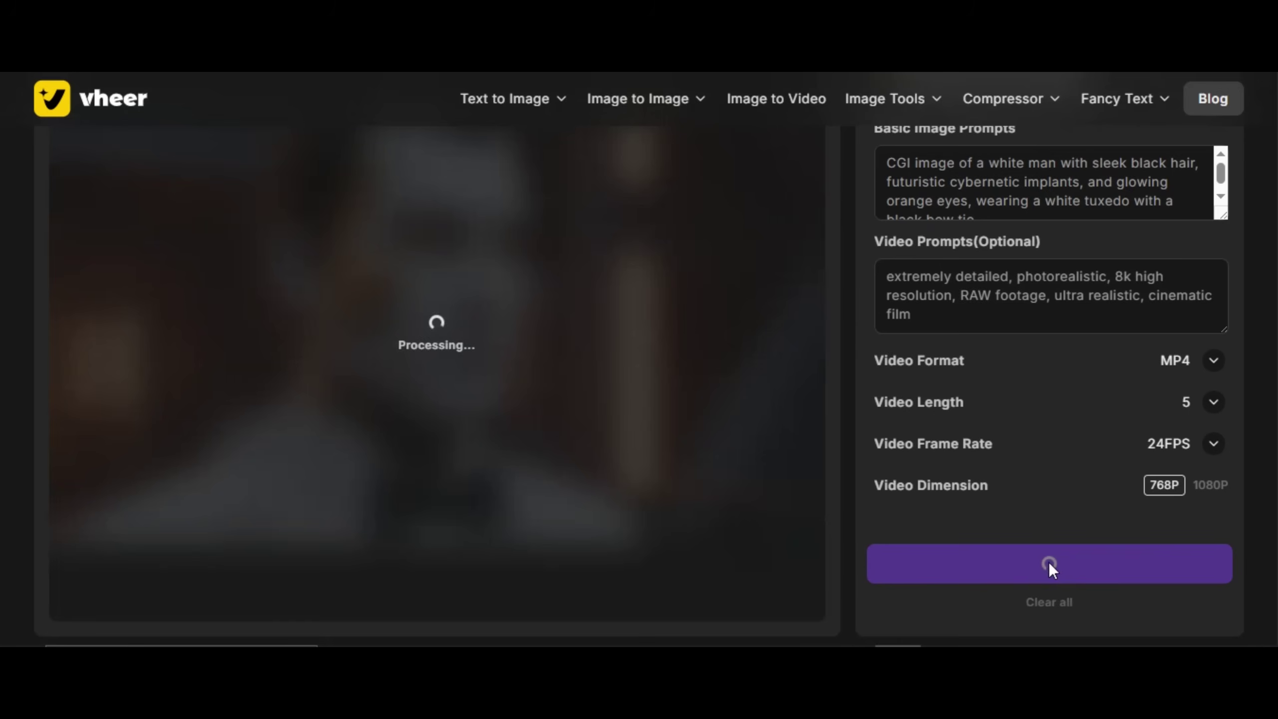
scroll(831, 517, up, 1)
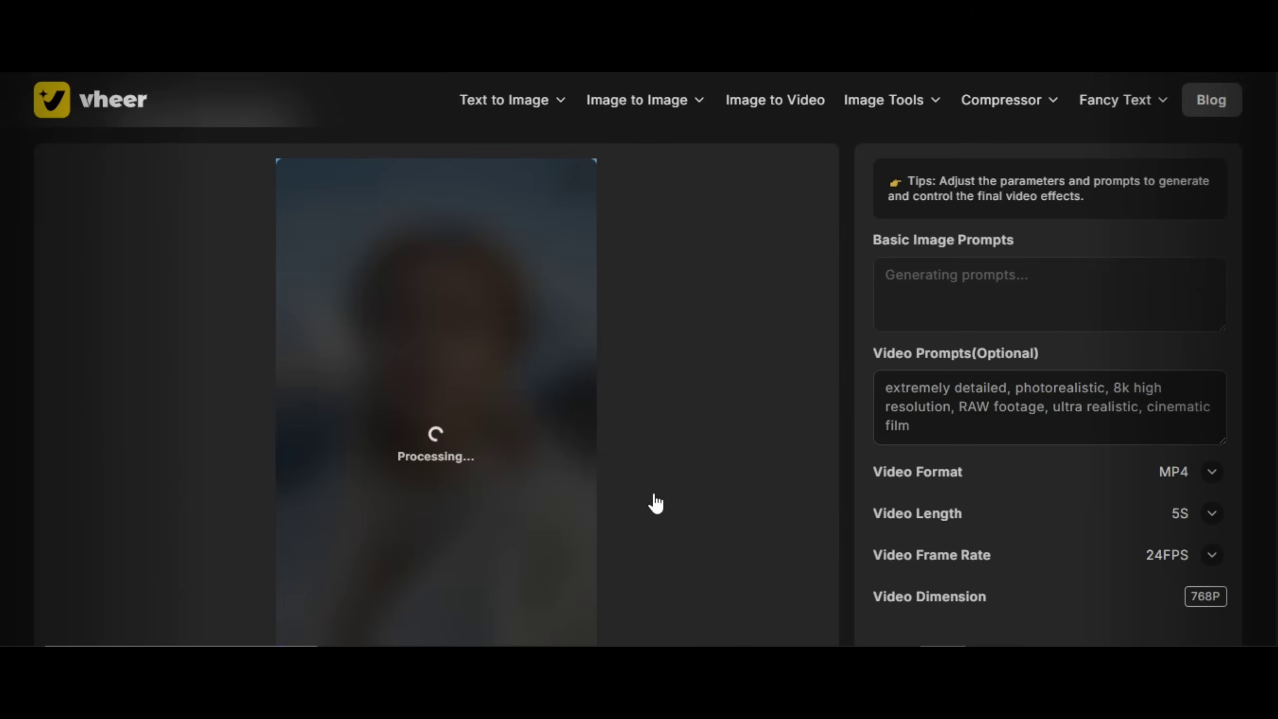
Replace the video prompt with 'Camera zoom slowly on the subject's face' and generate the woman's video.
scroll(655, 503, down, 1)
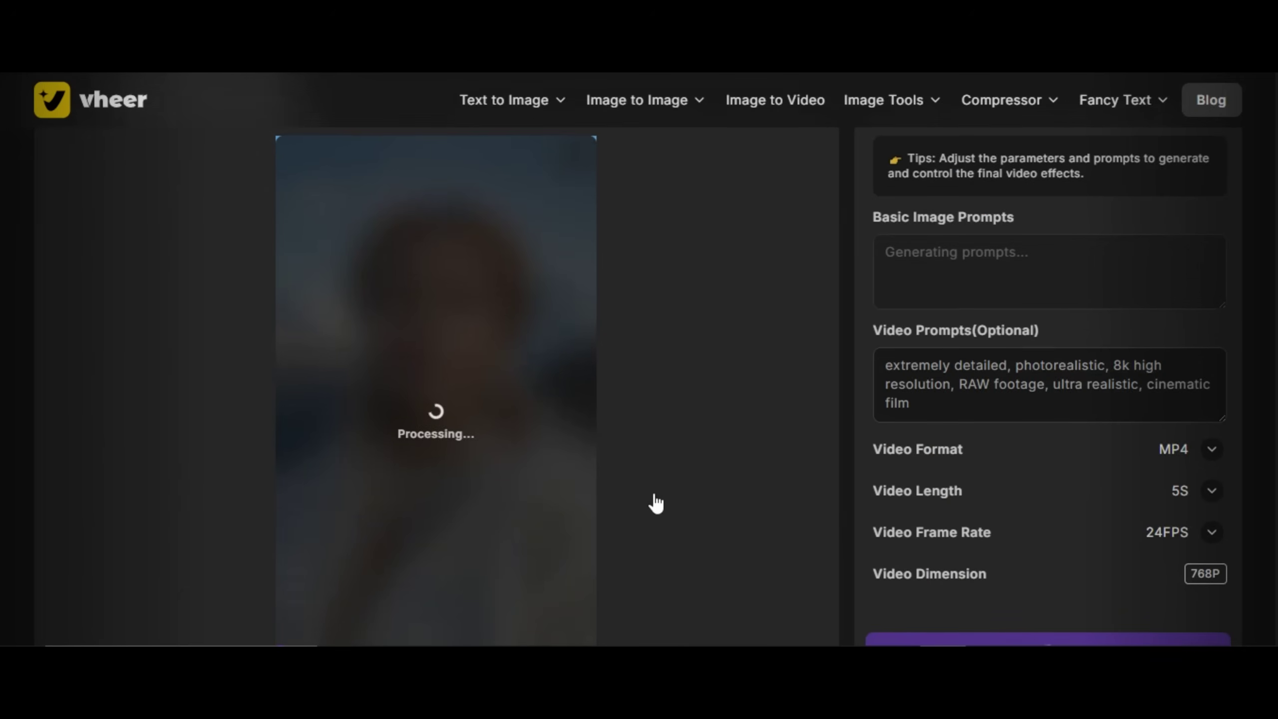
triple_click(890, 360)
text(Camera zoom)
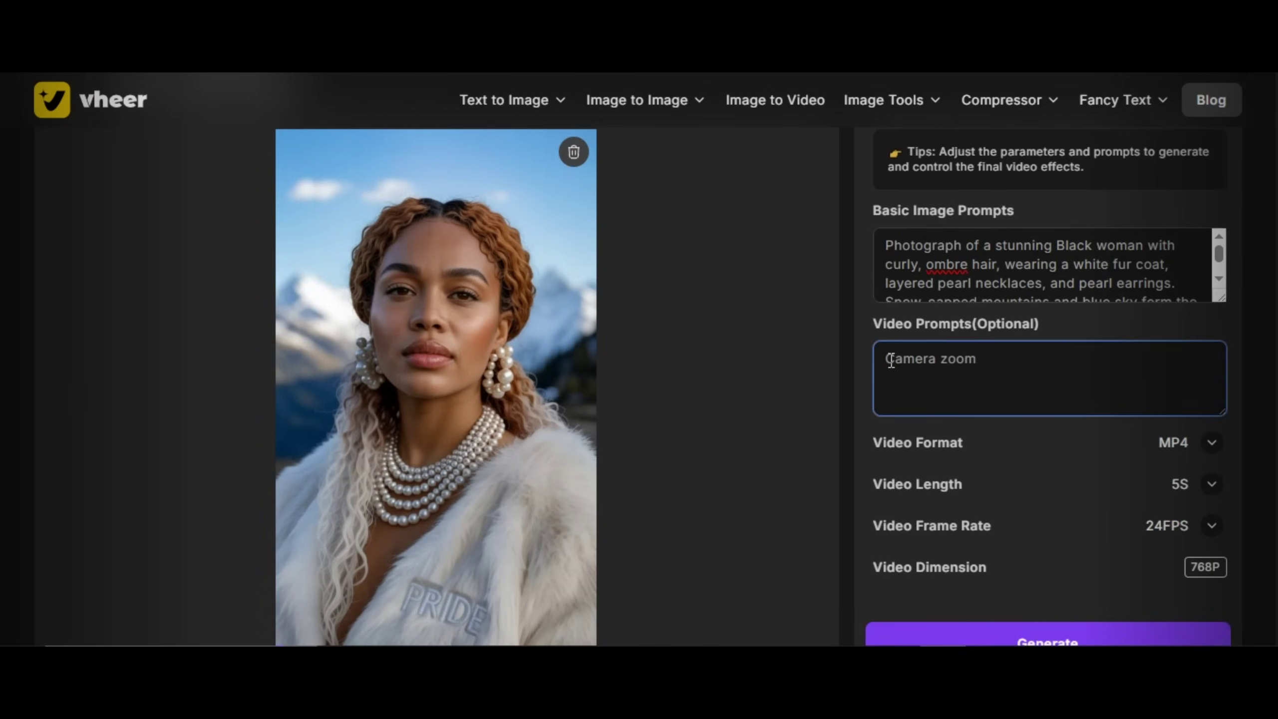
text( slowly on the subject's fac)
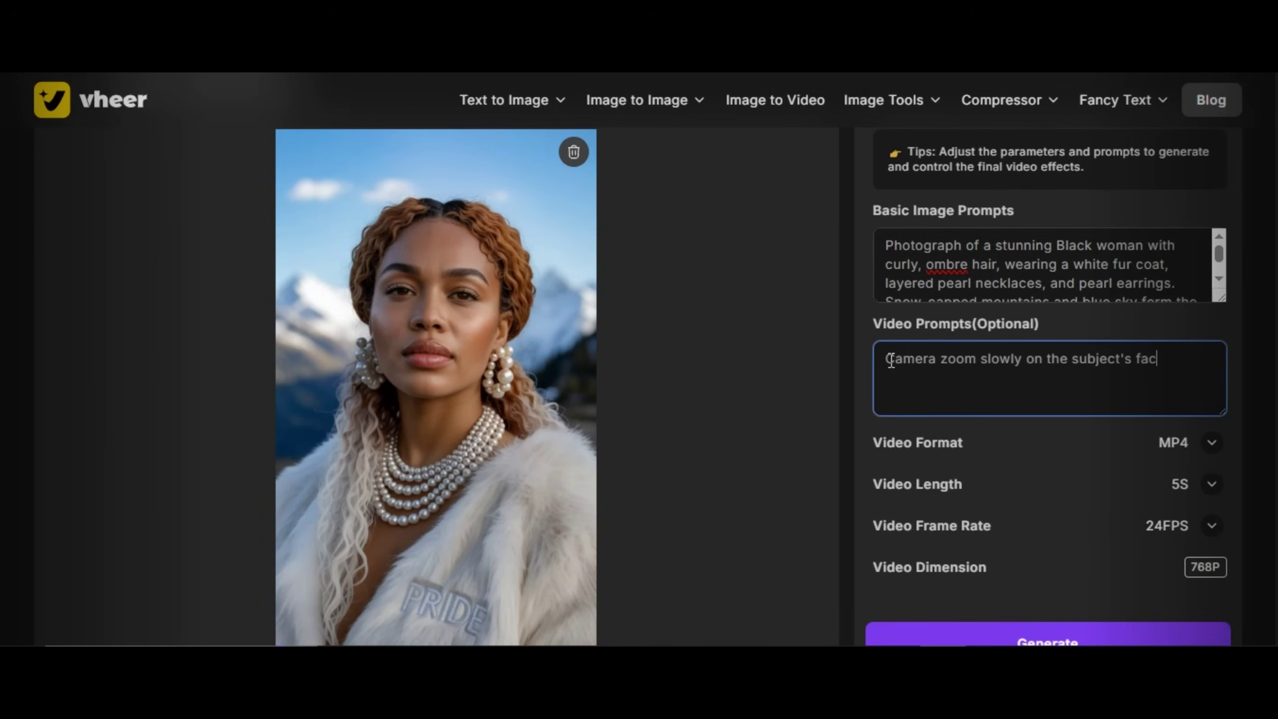
text(e)
scroll(1027, 464, down, 1)
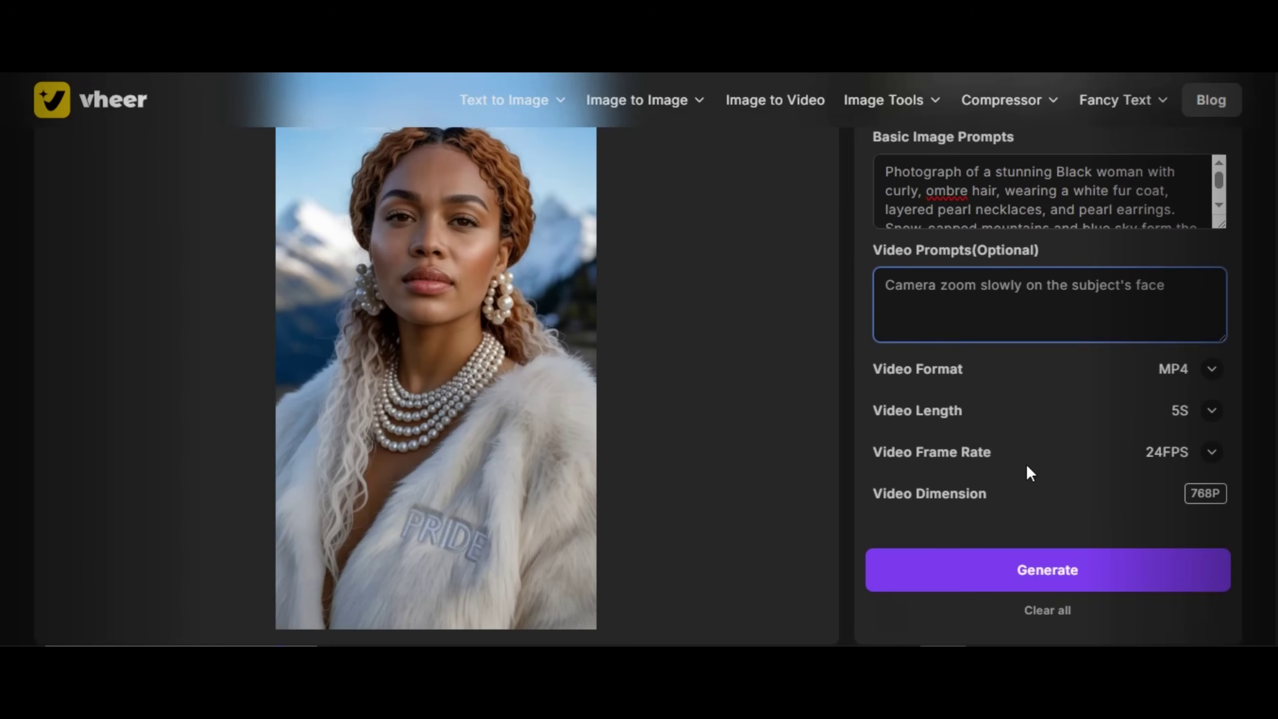
click(1051, 574)
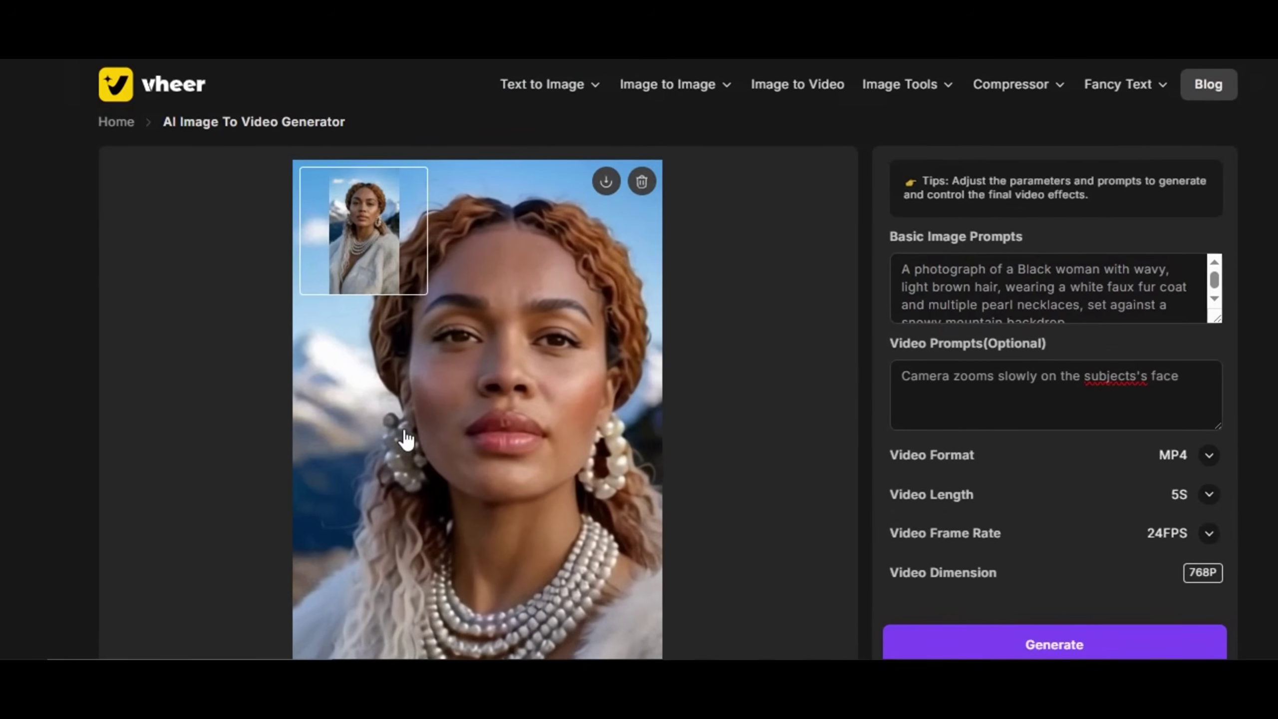
scroll(414, 437, down, 5)
scroll(419, 445, up, 5)
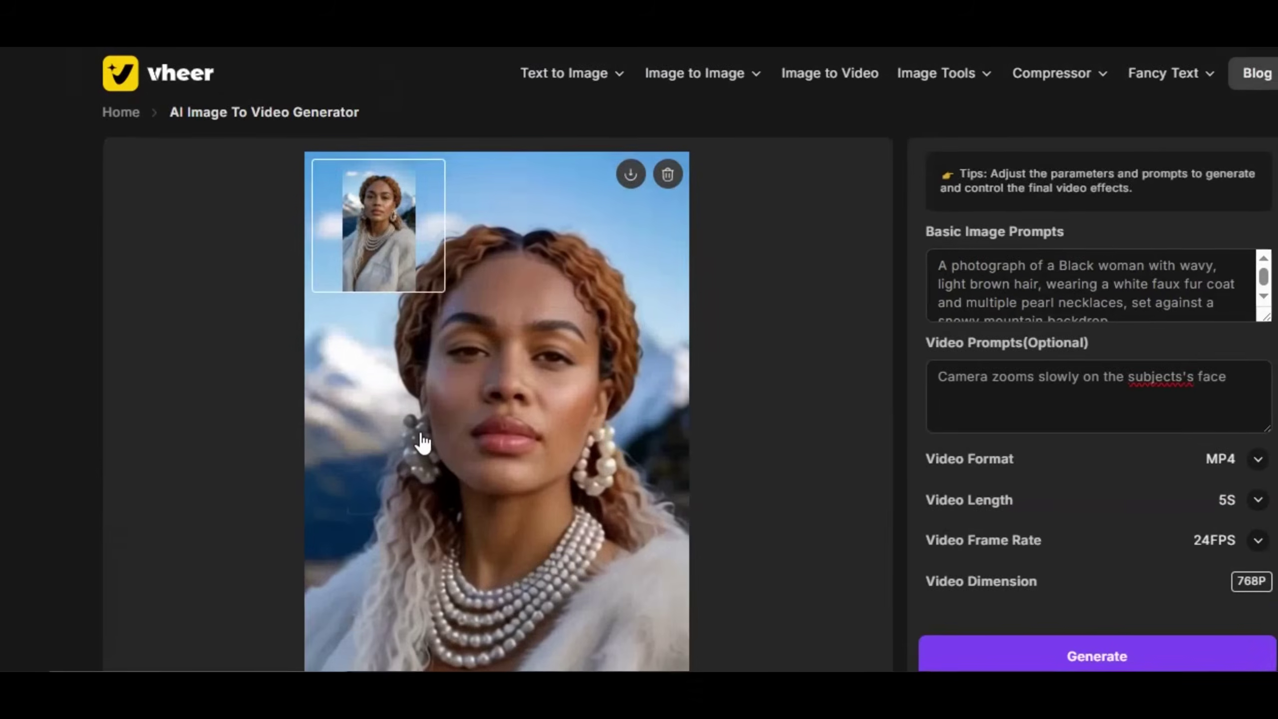
scroll(426, 445, down, 2)
scroll(427, 443, up, 1)
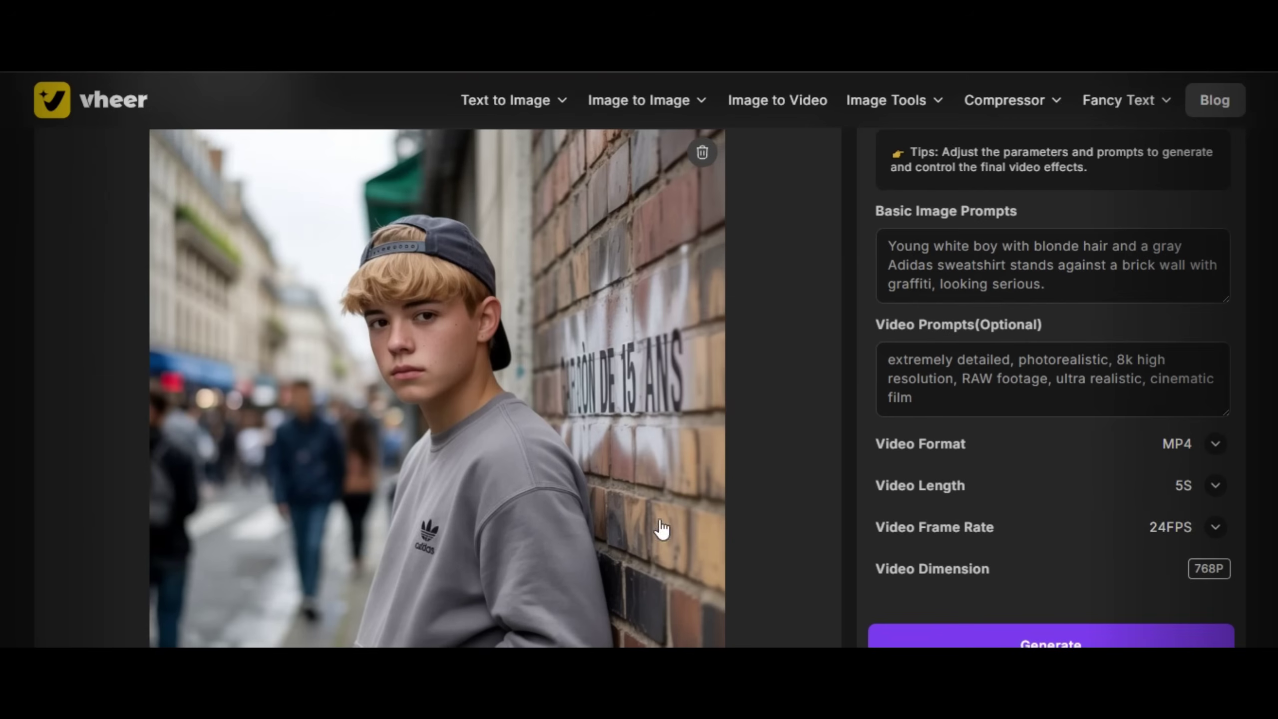
Paste the prepared detailed motion prompt into Video Prompts and generate the blonde boy's video.
scroll(593, 461, down, 7)
scroll(592, 461, up, 6)
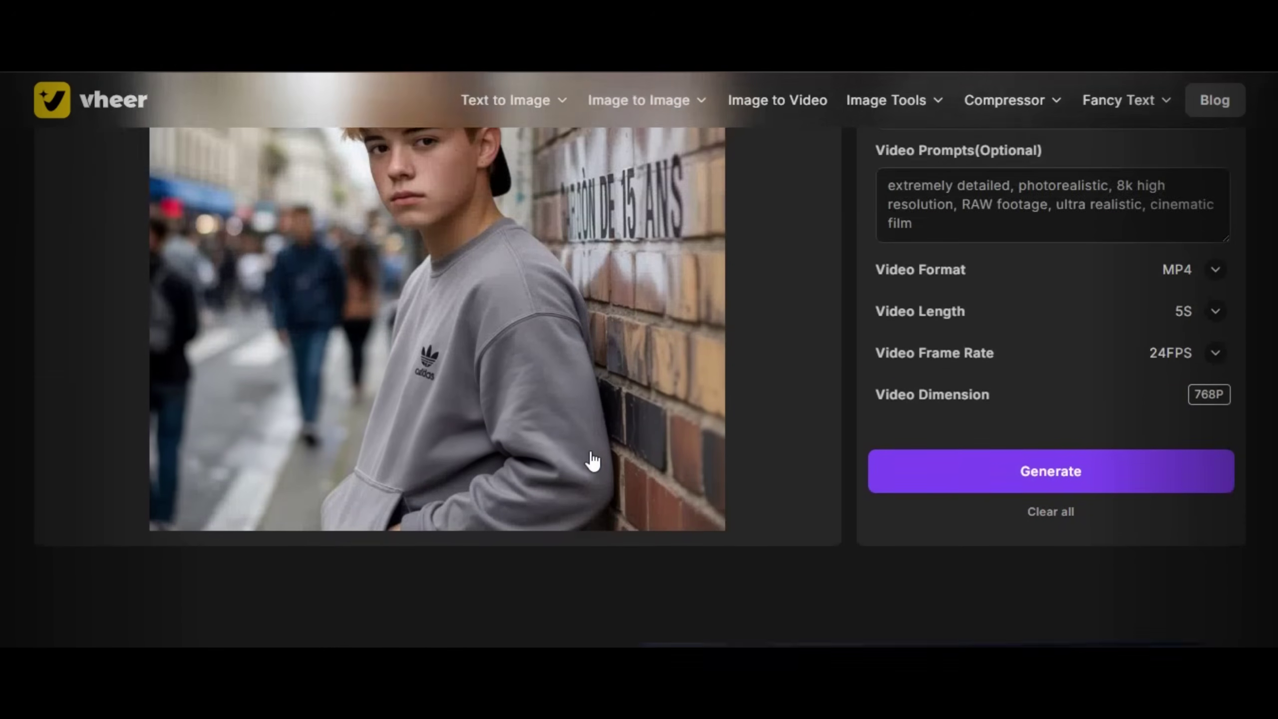
scroll(592, 460, up, 2)
scroll(592, 460, down, 2)
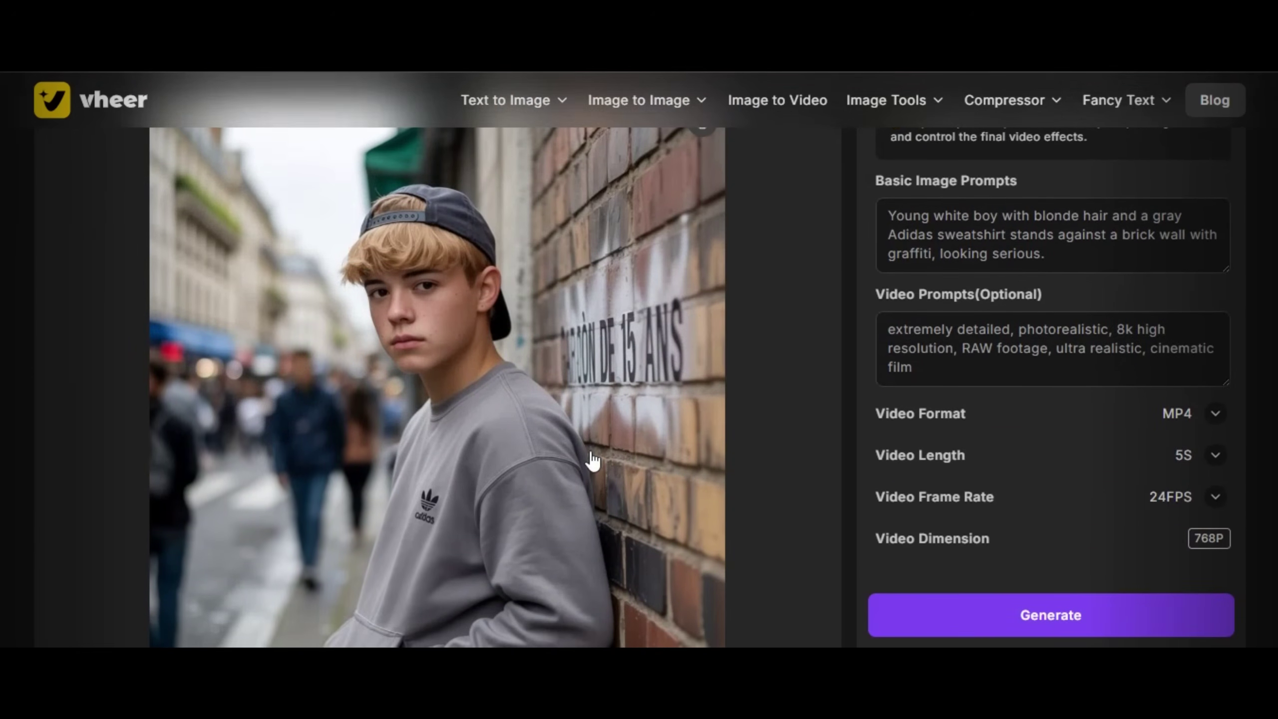
right_click(893, 330)
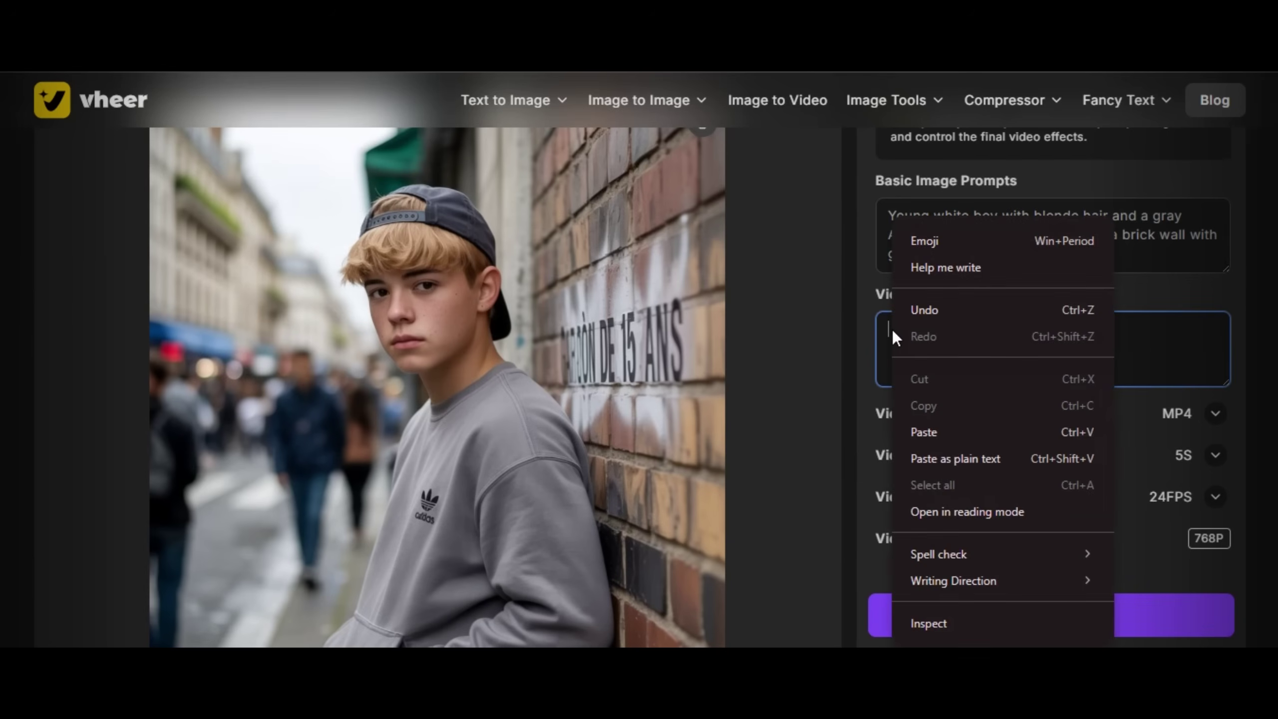
click(928, 430)
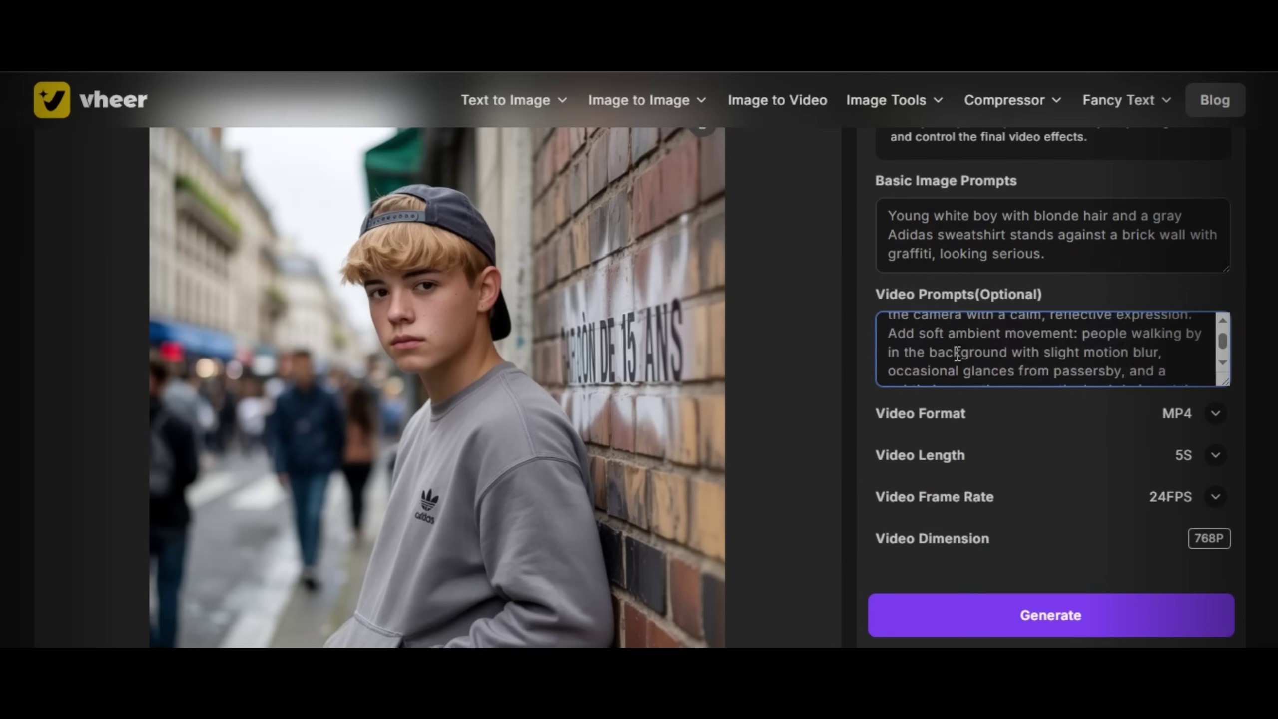
scroll(957, 352, down, 5)
click(1017, 549)
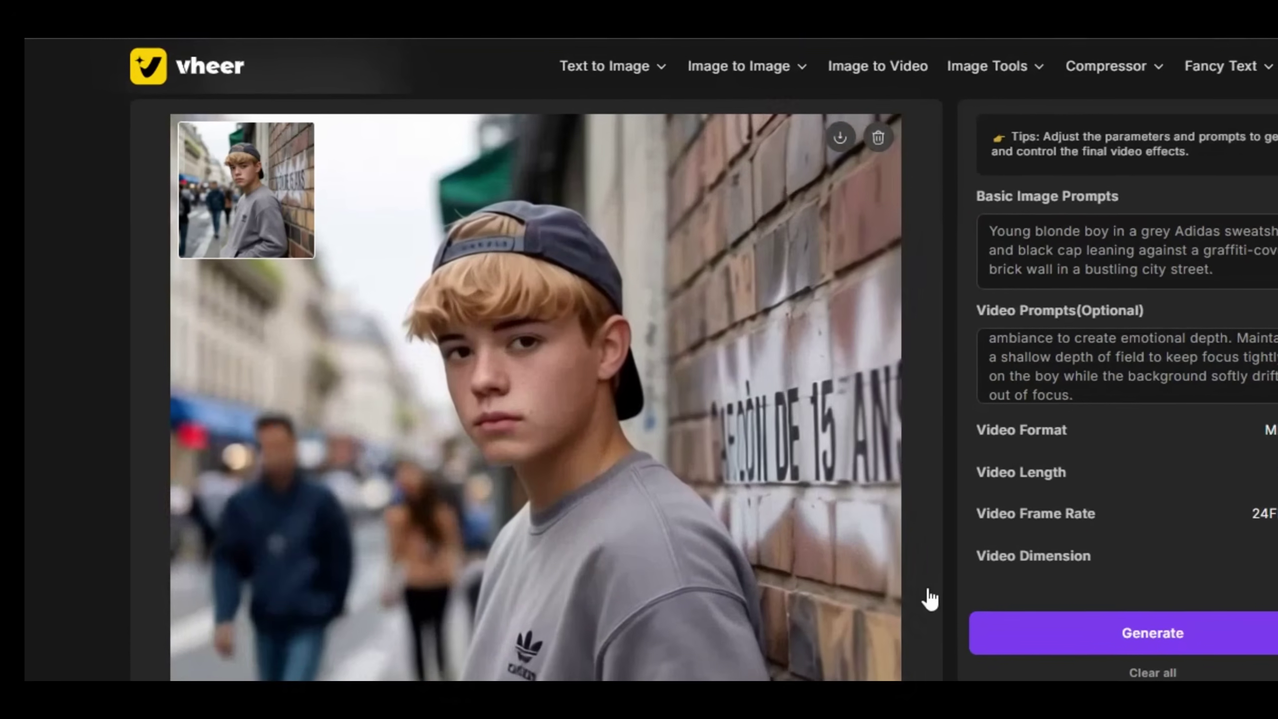
scroll(911, 596, down, 7)
scroll(911, 596, up, 3)
scroll(985, 610, up, 1)
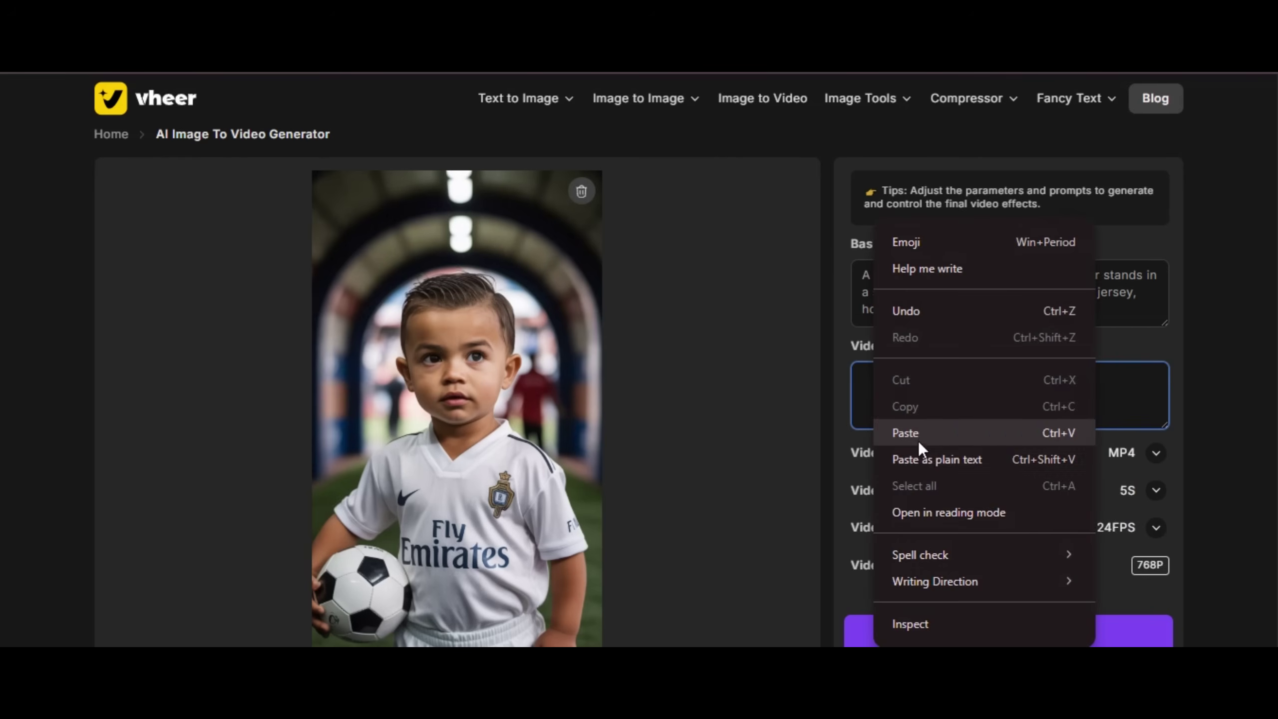
Paste the prepared heroic close-up motion prompt and generate the soccer boy's tunnel video.
click(918, 433)
scroll(930, 503, down, 1)
click(942, 594)
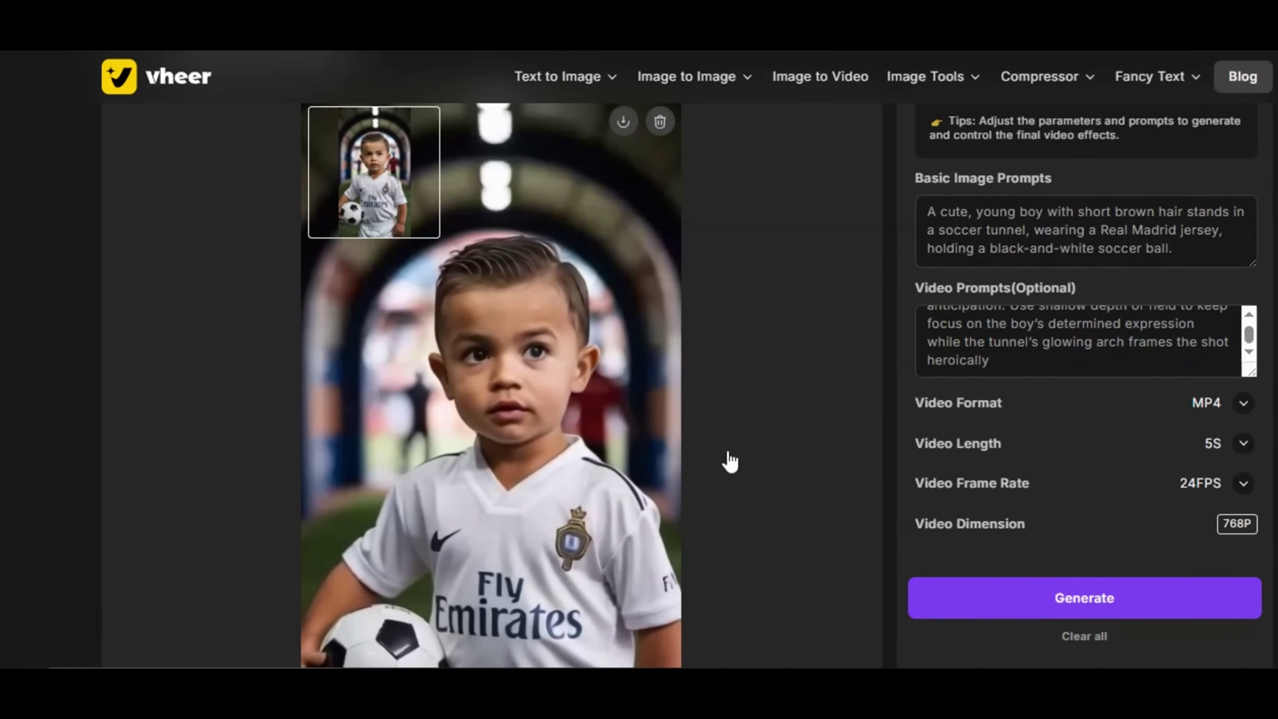
scroll(642, 495, down, 3)
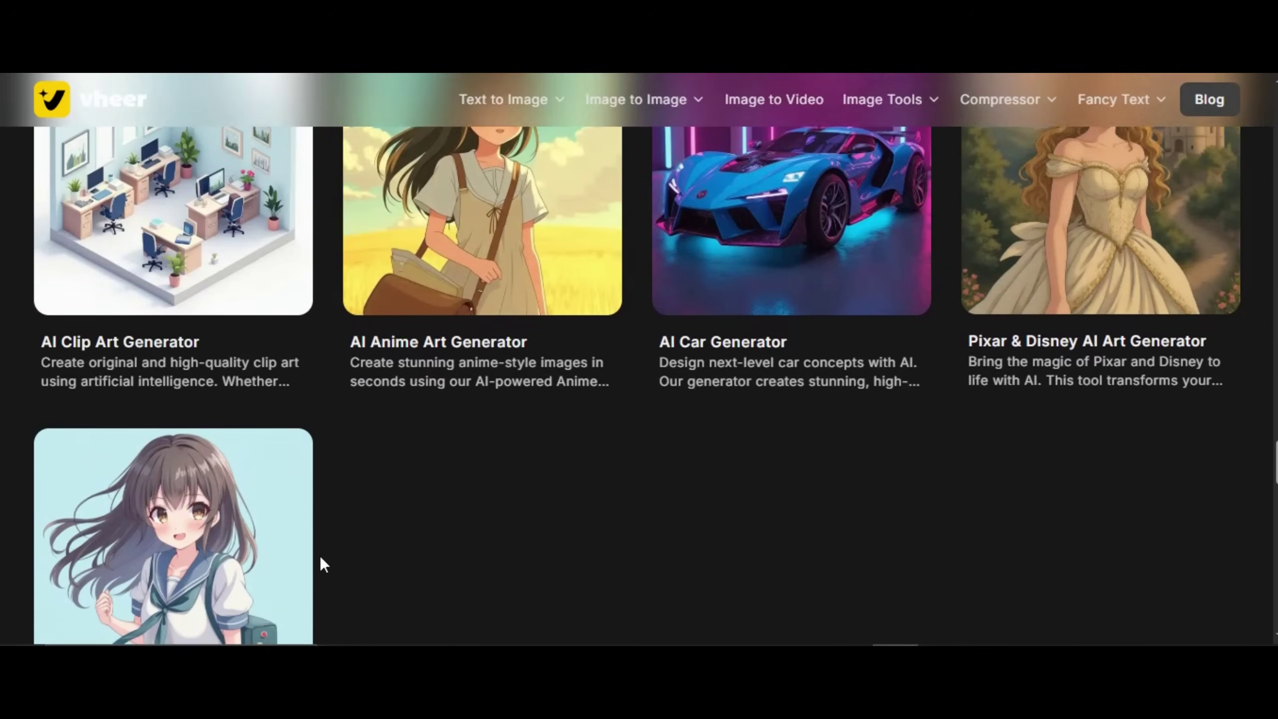
Scroll the tools catalogue down to Fancy Text and back up to the Portrait Generators row.
scroll(319, 555, down, 15)
scroll(320, 555, down, 6)
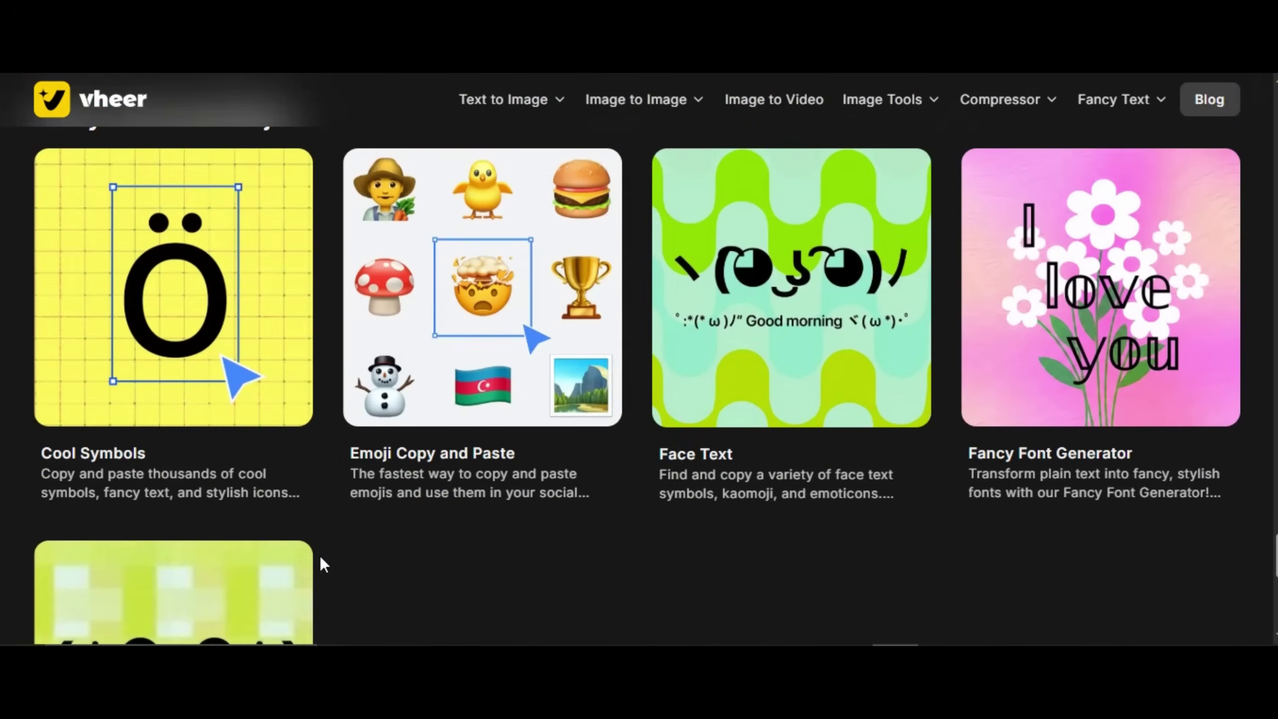
scroll(443, 465, up, 7)
scroll(442, 498, up, 12)
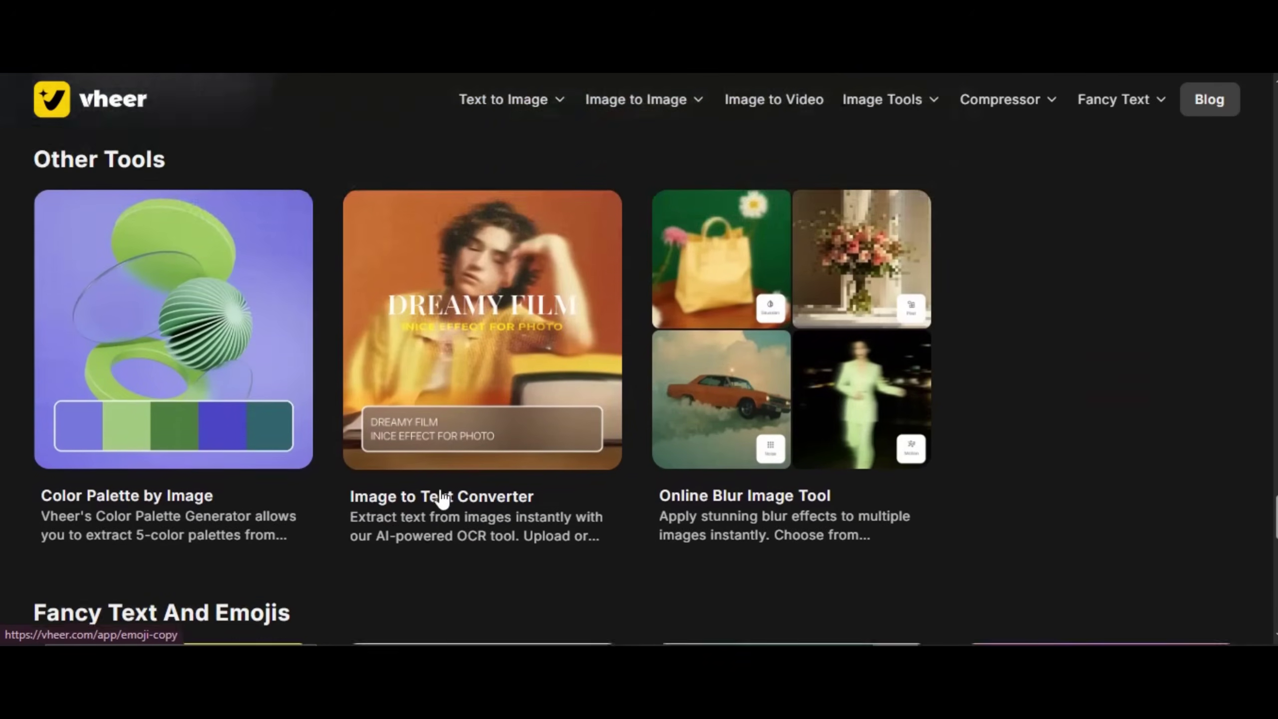
scroll(443, 498, up, 10)
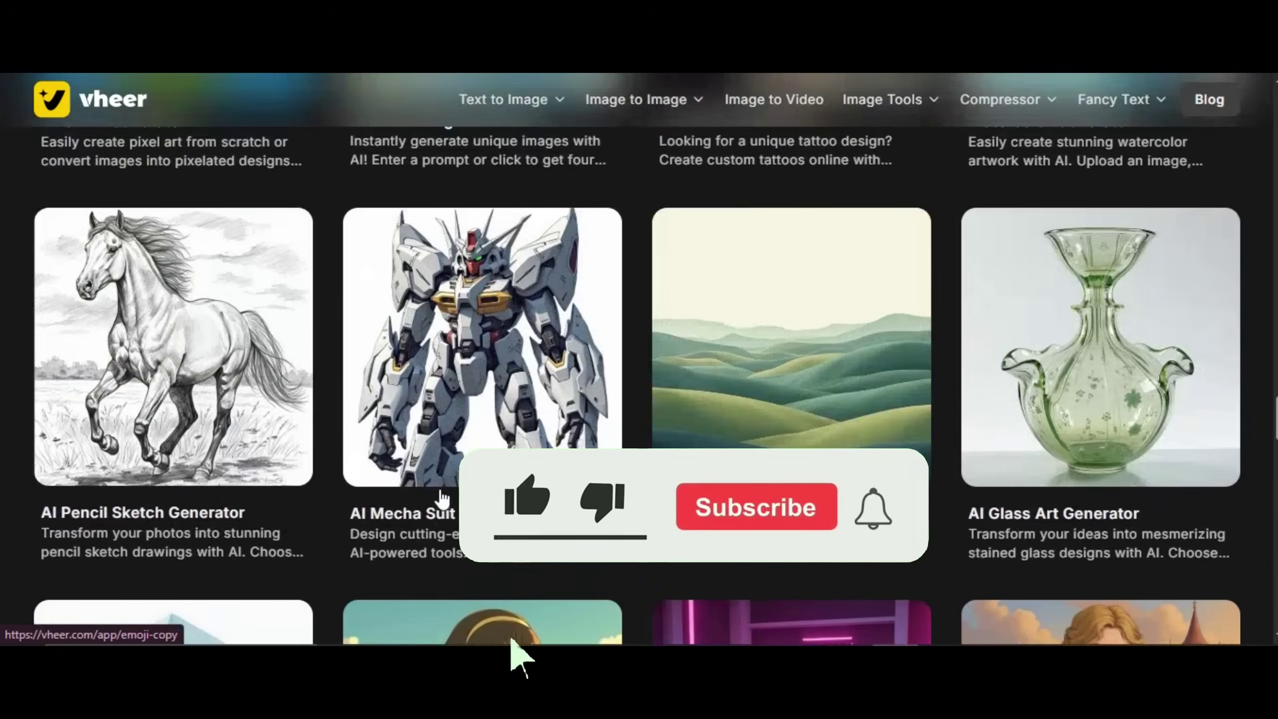
scroll(442, 498, up, 12)
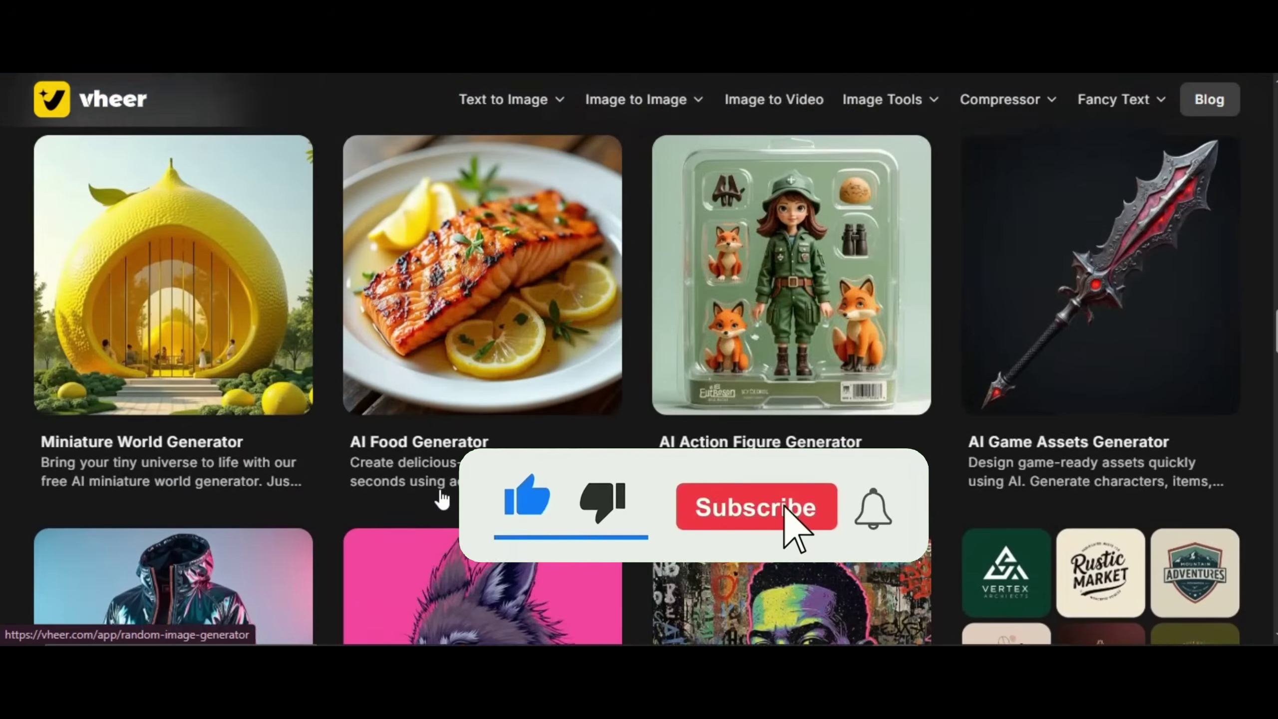
scroll(441, 497, up, 10)
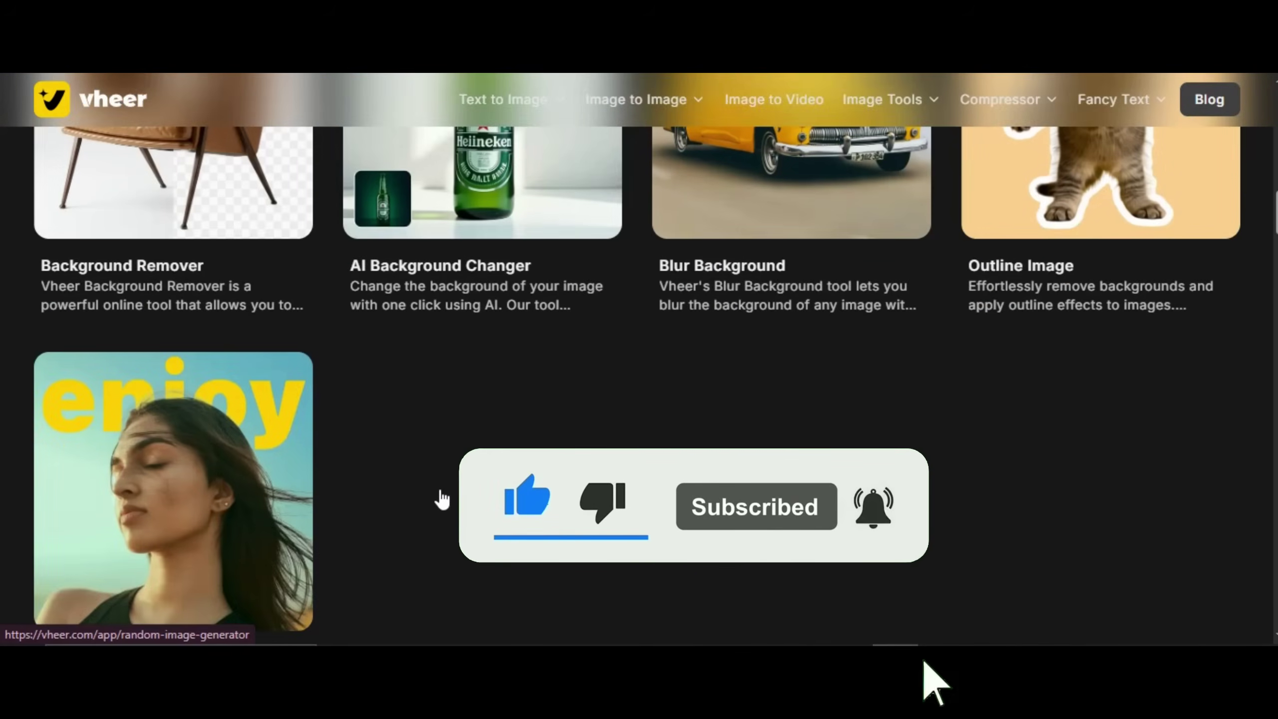
scroll(442, 498, up, 8)
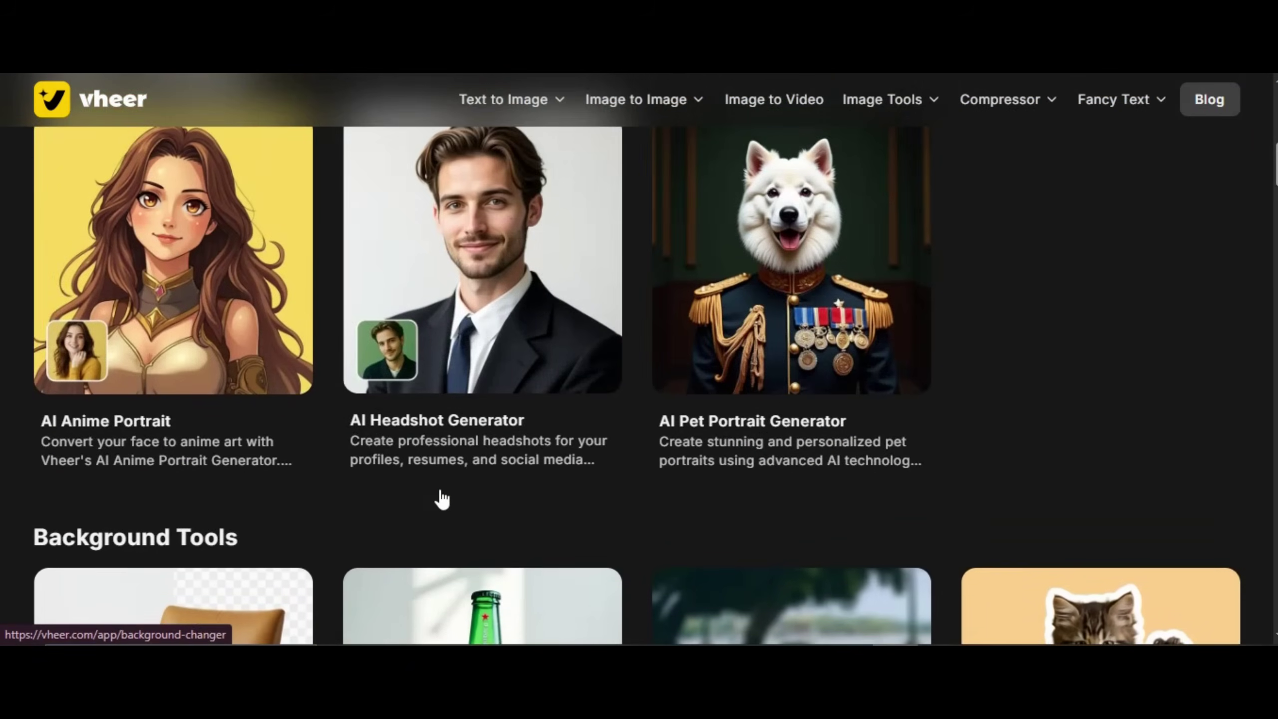